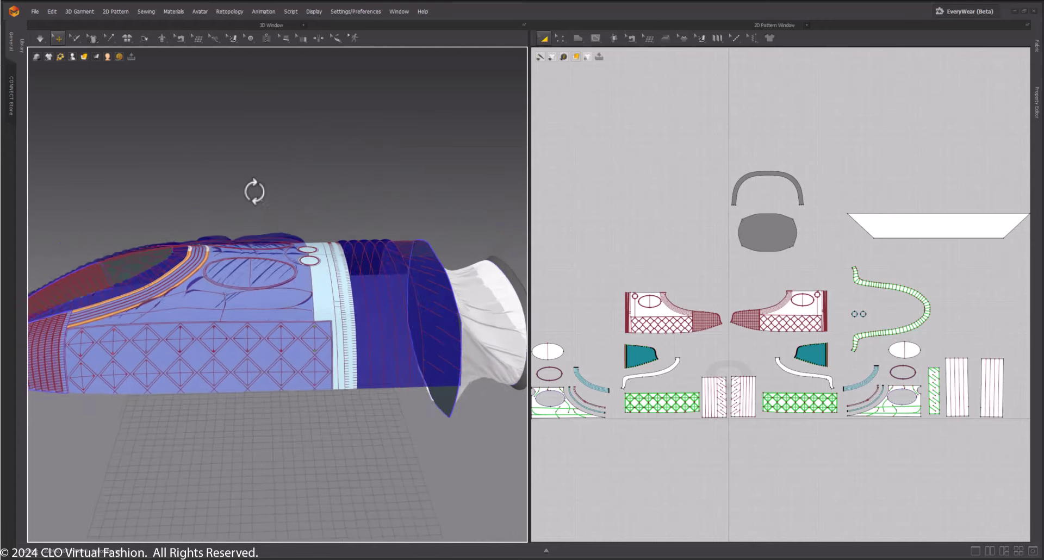
# Select the hull's upper shells, rear sections, inner-edge strips and end cap in 3D, and examine them from several sides
pyautogui.scroll(-1, 277, 217)
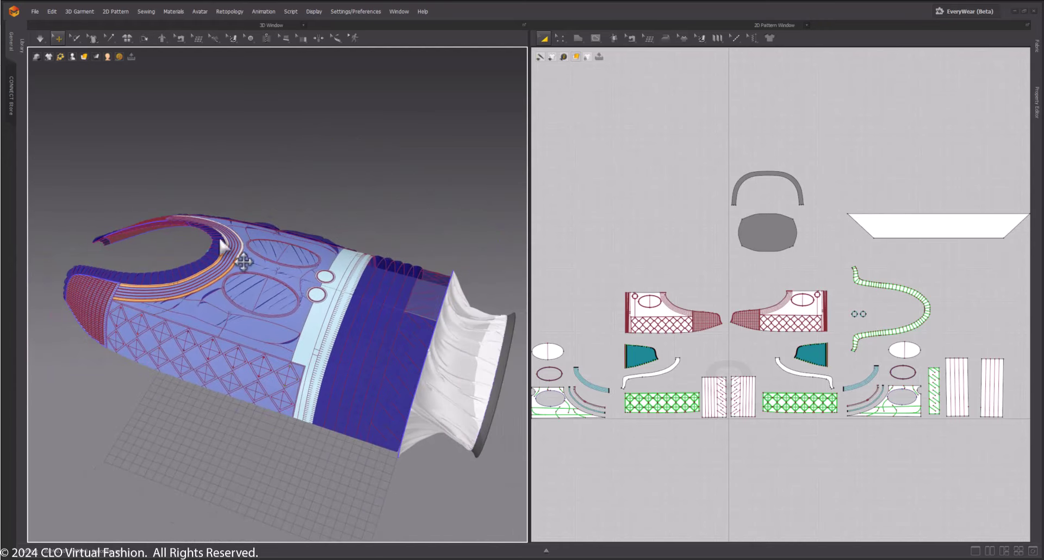
pyautogui.moveTo(253, 343); pyautogui.dragTo(272, 230, button='right')
pyautogui.click(273, 217)
pyautogui.keyDown('shift'); pyautogui.click(320, 323); pyautogui.keyUp('shift')
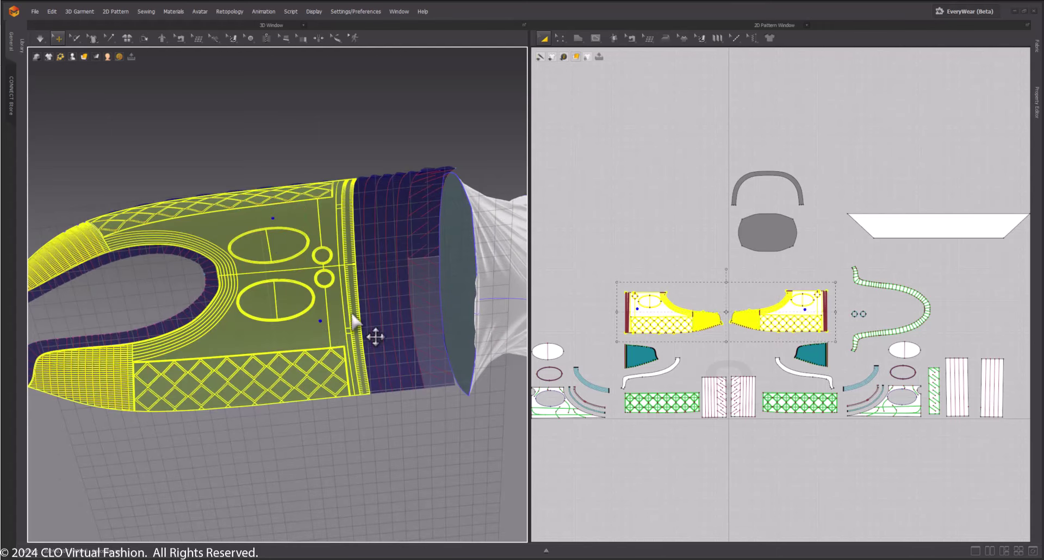
pyautogui.keyDown('shift'); pyautogui.click(394, 256); pyautogui.keyUp('shift')
pyautogui.keyDown('shift'); pyautogui.click(387, 212); pyautogui.keyUp('shift')
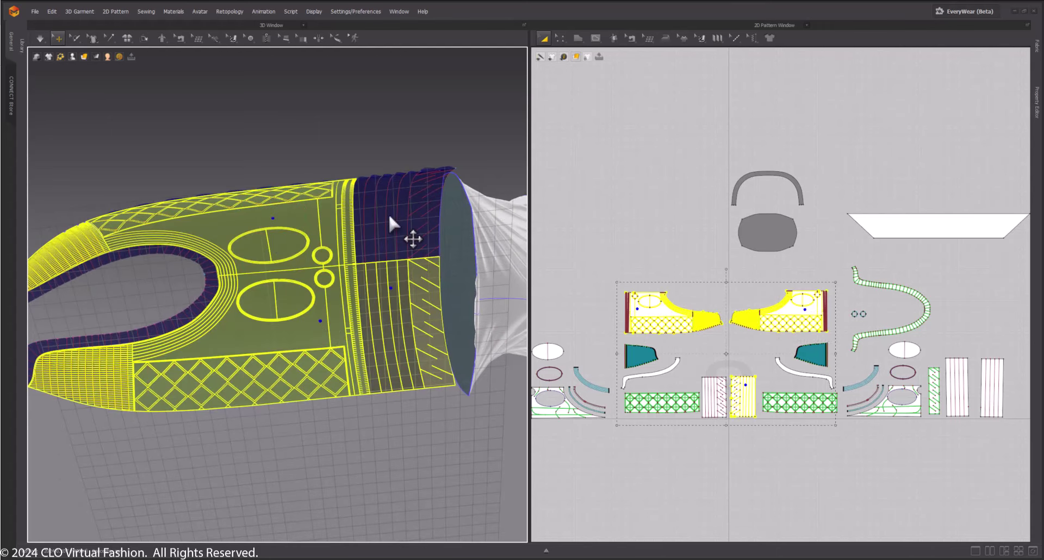
pyautogui.keyDown('shift'); pyautogui.click(170, 245); pyautogui.keyUp('shift')
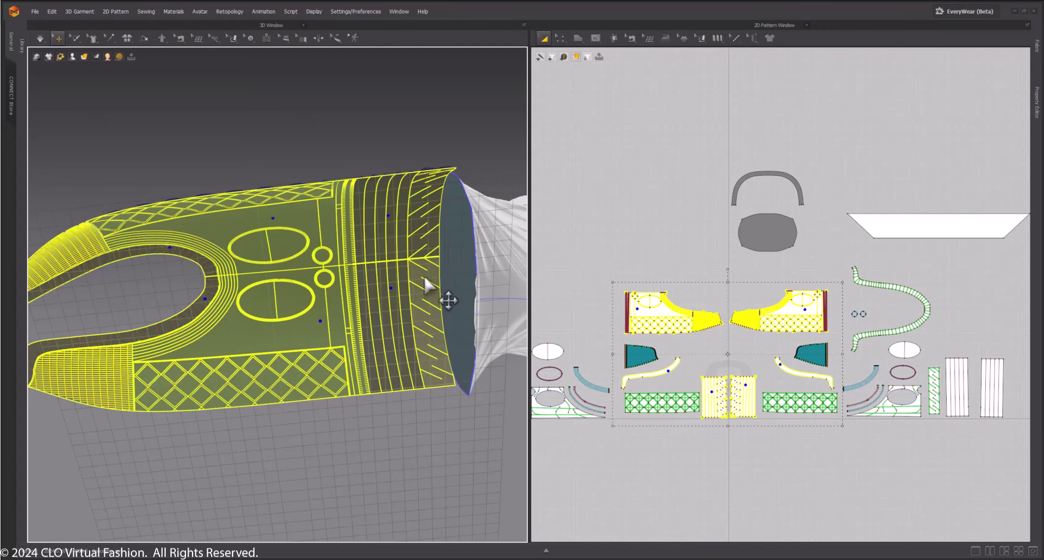
pyautogui.keyDown('shift'); pyautogui.click(459, 257); pyautogui.keyUp('shift')
pyautogui.moveTo(444, 178); pyautogui.dragTo(415, 245, button='right')
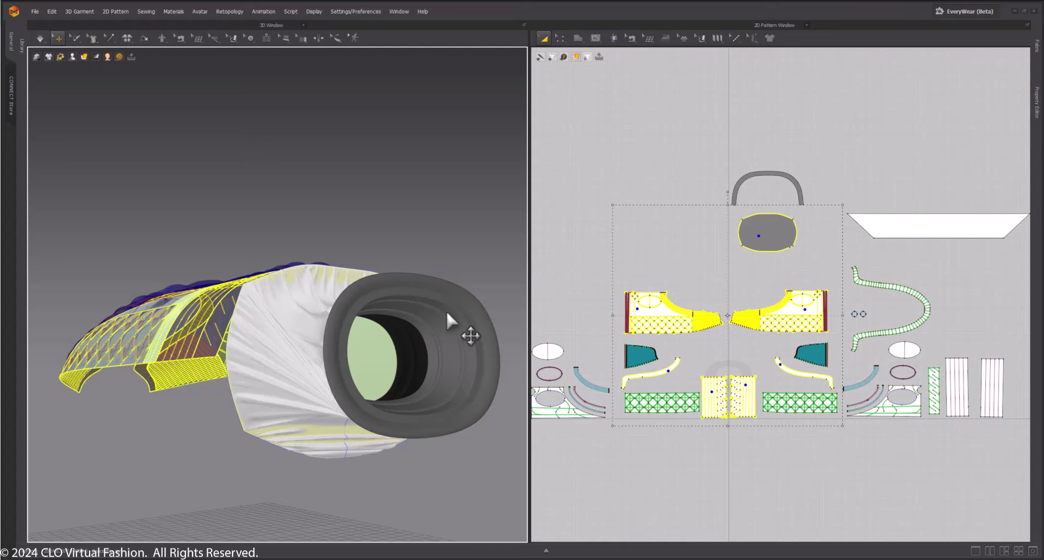
pyautogui.moveTo(447, 314); pyautogui.dragTo(326, 218, button='right')
pyautogui.moveTo(426, 289); pyautogui.dragTo(230, 185, button='right')
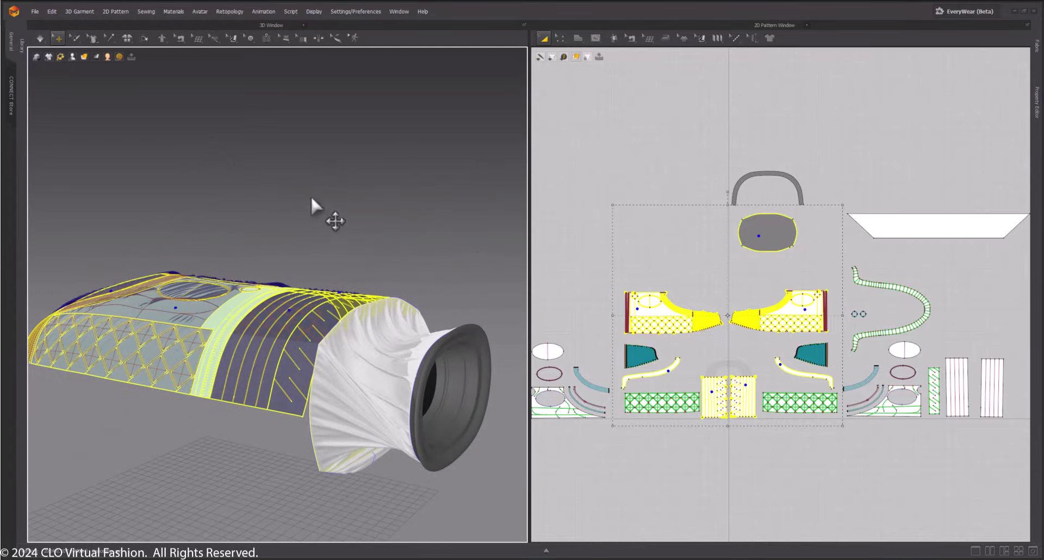
pyautogui.moveTo(312, 199); pyautogui.dragTo(366, 220, button='right')
# Clear the selection and examine the complete hull from the front and the side
pyautogui.click(211, 153)
pyautogui.moveTo(195, 190); pyautogui.dragTo(200, 227, button='middle')
pyautogui.moveTo(201, 227); pyautogui.dragTo(199, 203, button='right')
pyautogui.scroll(-1, 247, 175)
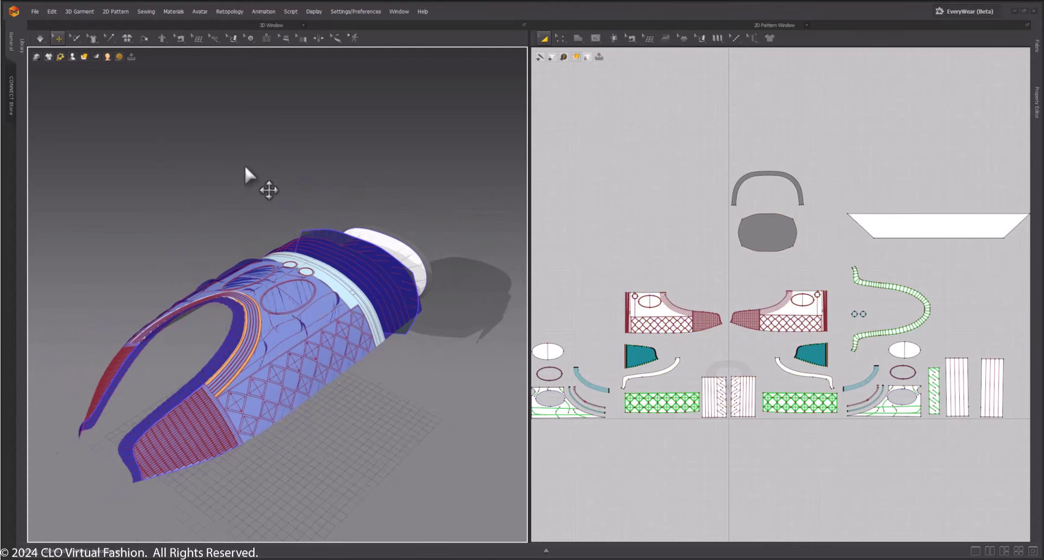
pyautogui.moveTo(246, 168); pyautogui.dragTo(253, 194, button='right')
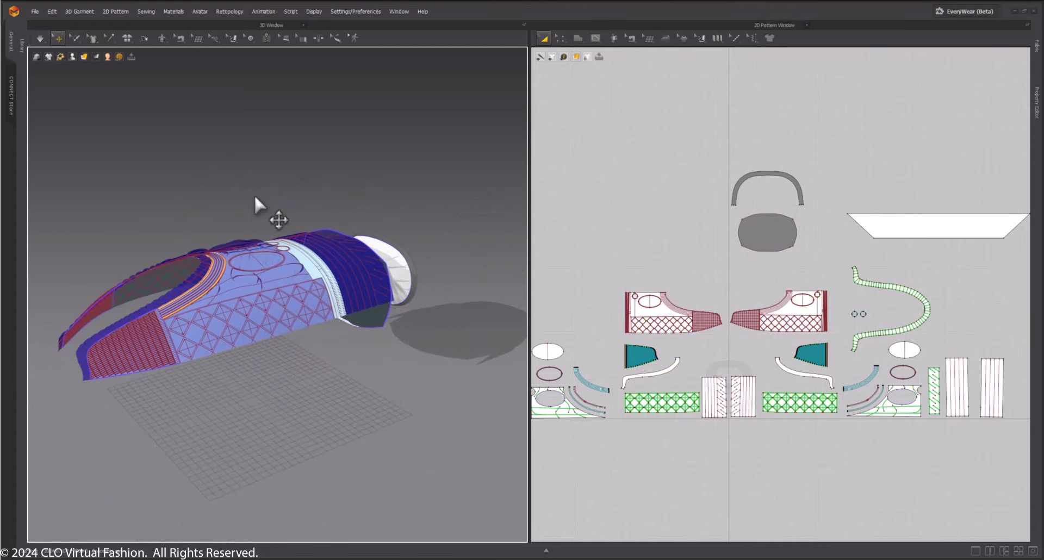
# Start a new project and import base.obj as a Garment with Trace 2D Patterns from UV Map enabled
pyautogui.click(38, 8)
pyautogui.click(43, 25)
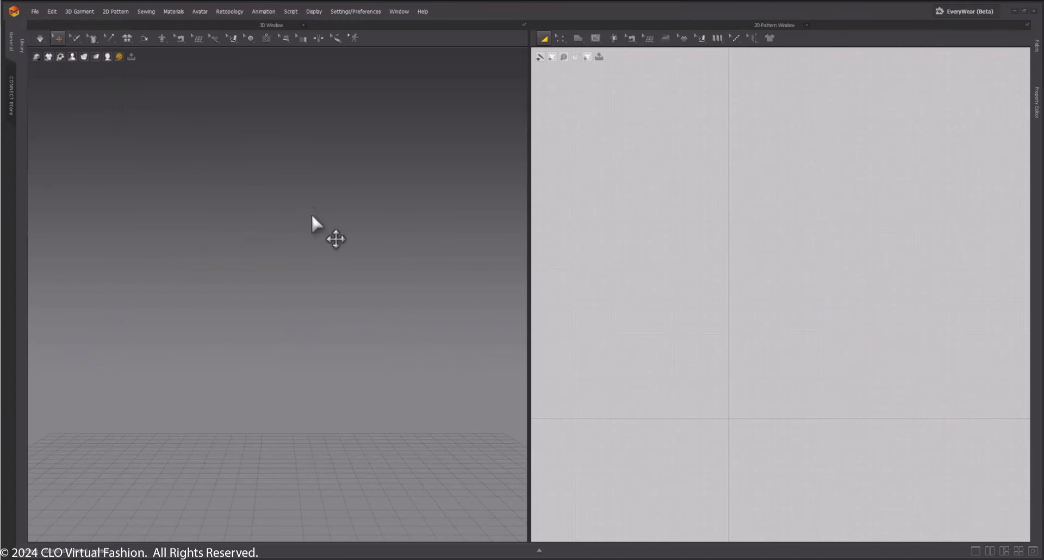
pyautogui.click(34, 11)
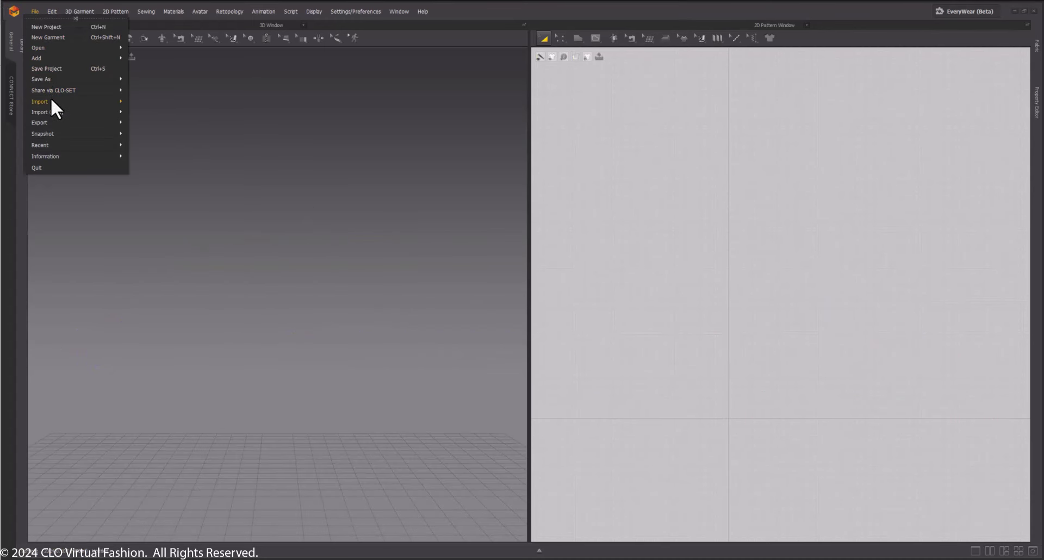
pyautogui.moveTo(86, 103)
pyautogui.click(168, 109)
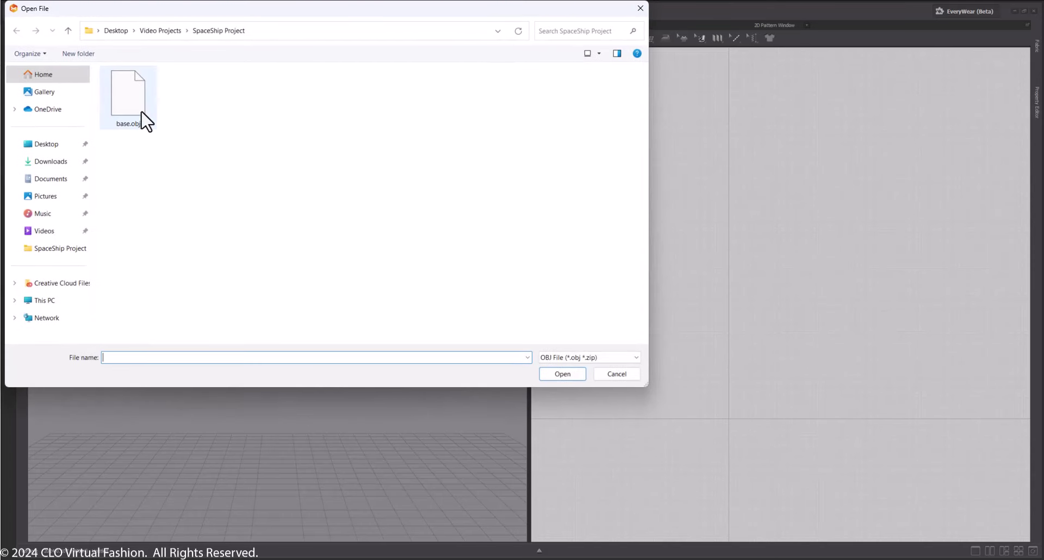
pyautogui.click(130, 97)
pyautogui.doubleClick(130, 95)
pyautogui.click(546, 182)
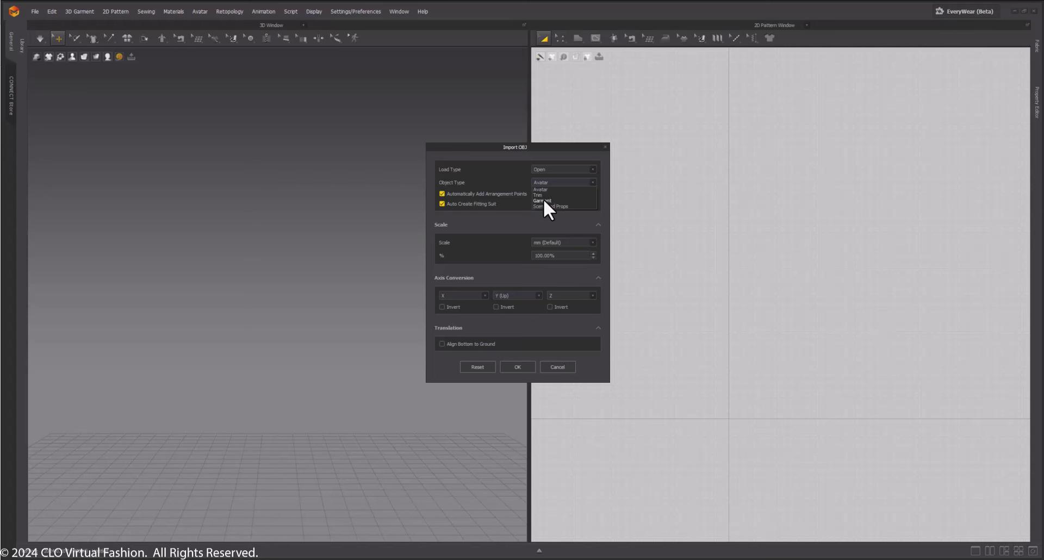
pyautogui.click(543, 199)
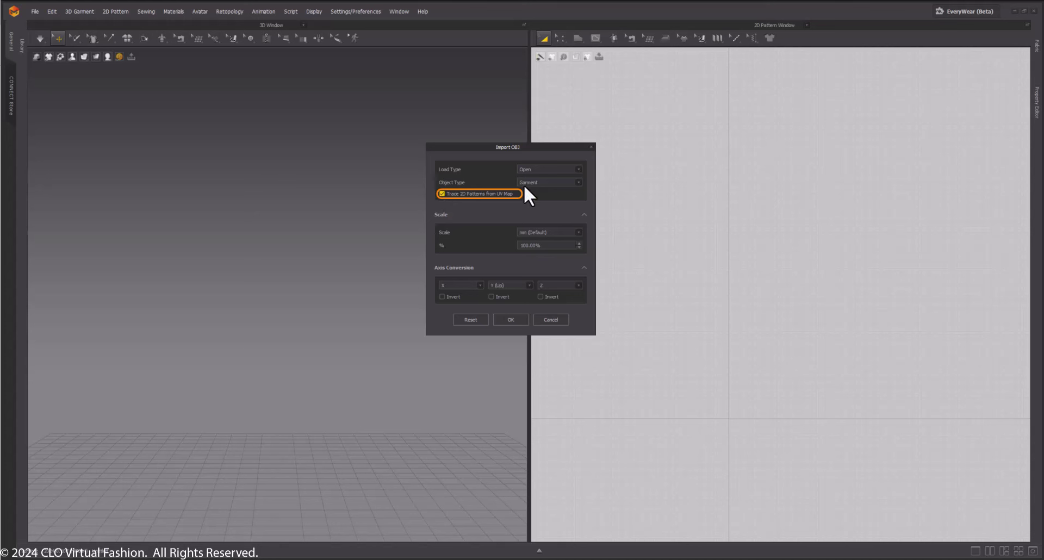
pyautogui.click(515, 320)
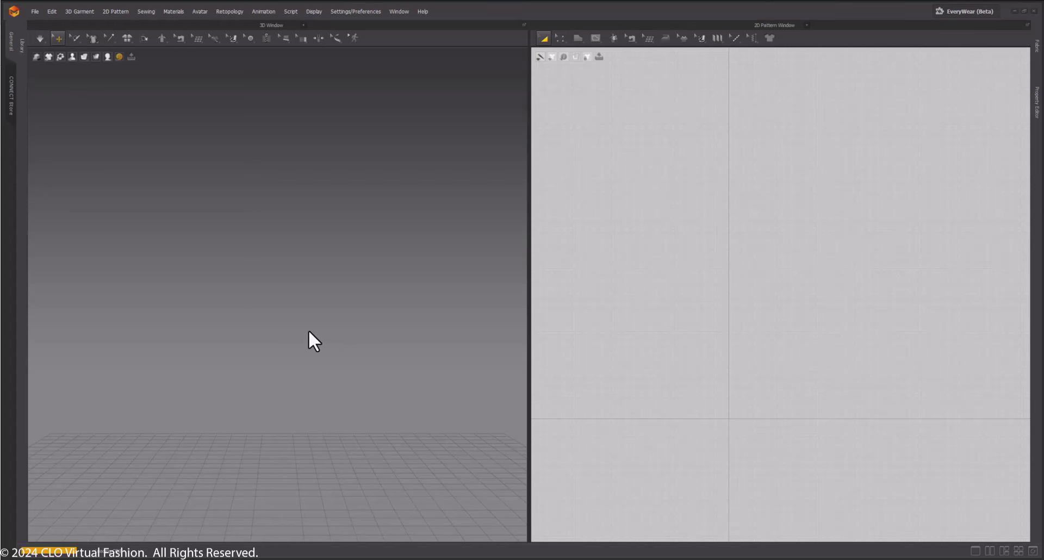
# Inspect the imported hull side in 3D together with its traced 2D pattern
pyautogui.moveTo(309, 330); pyautogui.dragTo(336, 221, button='right')
pyautogui.scroll(-3, 357, 282)
pyautogui.click(317, 155)
pyautogui.moveTo(221, 173); pyautogui.dragTo(295, 176, button='right')
pyautogui.moveTo(291, 303); pyautogui.dragTo(336, 343, button='right')
pyautogui.click(790, 304)
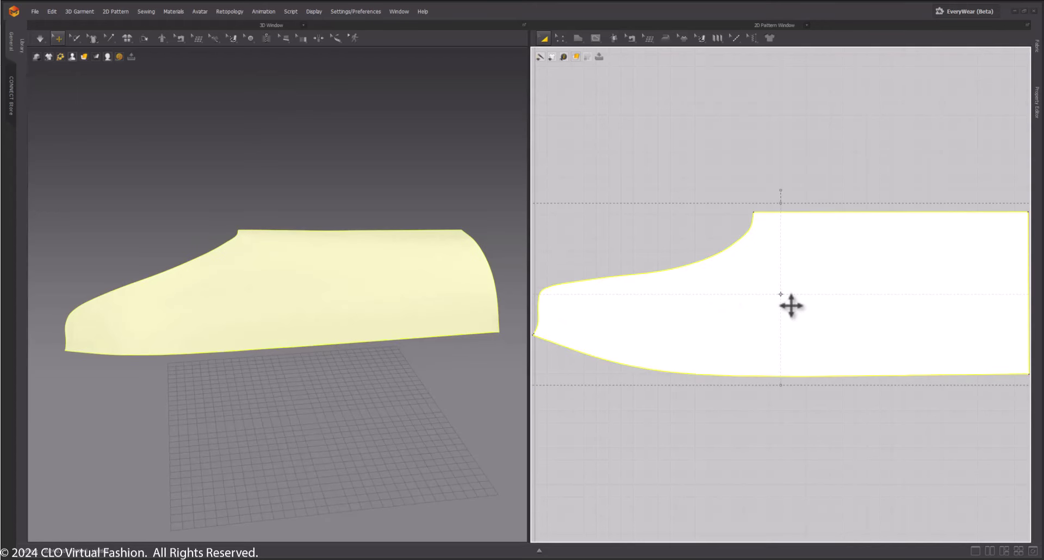
pyautogui.click(683, 163)
# Move the hull pattern down to just above the horizontal axis of the 2D workspace
pyautogui.scroll(-5, 784, 251)
pyautogui.moveTo(867, 205); pyautogui.dragTo(798, 367, button='right')
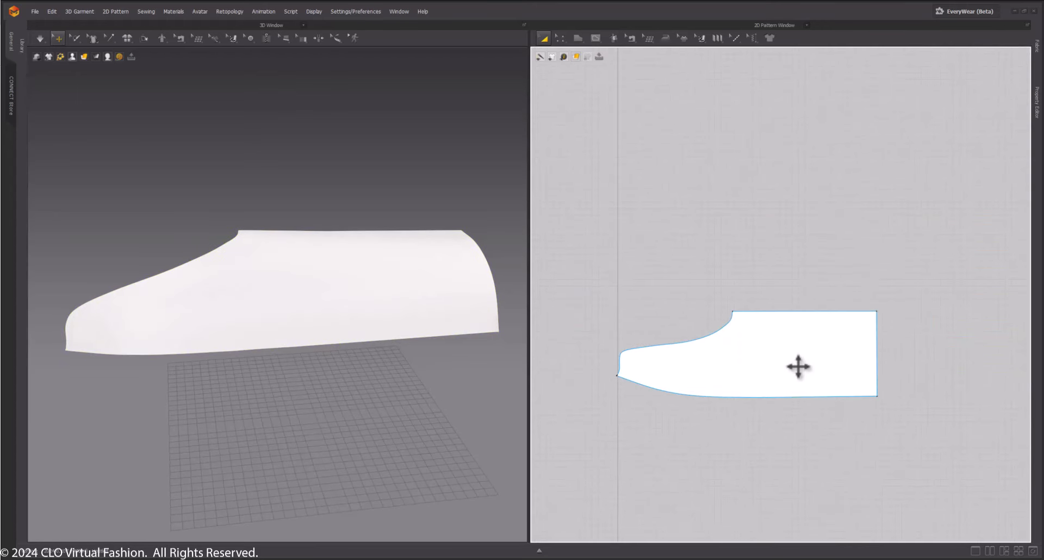
pyautogui.scroll(-3, 798, 367)
pyautogui.moveTo(797, 410); pyautogui.dragTo(762, 354, button='right')
pyautogui.moveTo(731, 302); pyautogui.dragTo(734, 420)
pyautogui.click(797, 229)
pyautogui.moveTo(818, 386); pyautogui.dragTo(798, 268, button='right')
pyautogui.scroll(3, 721, 293)
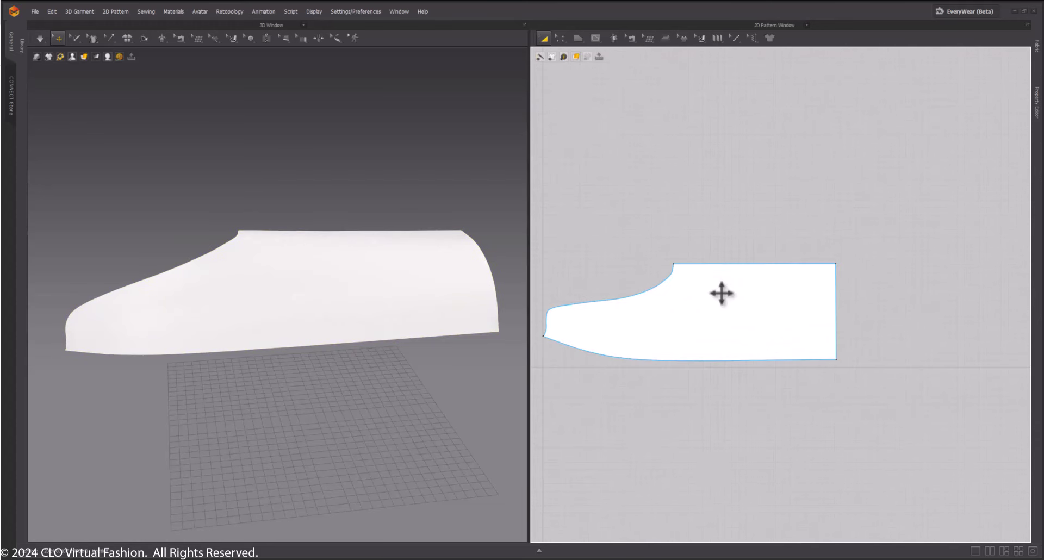
pyautogui.moveTo(662, 266); pyautogui.dragTo(672, 263, button='middle')
# Draw three internal lines across the hull pattern: two vertical ones near the rear edge and one across the nose section
pyautogui.press('g')
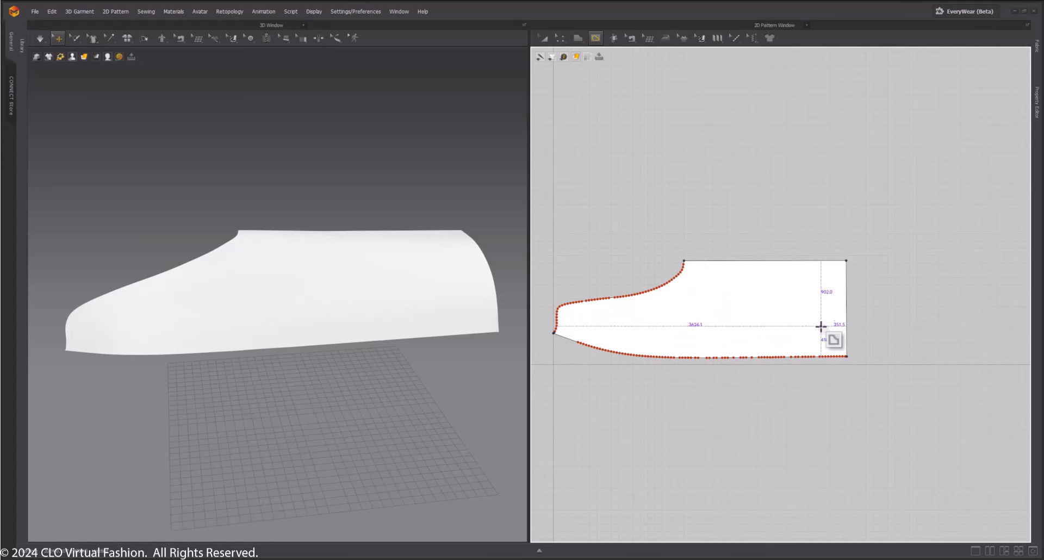
pyautogui.click(819, 356)
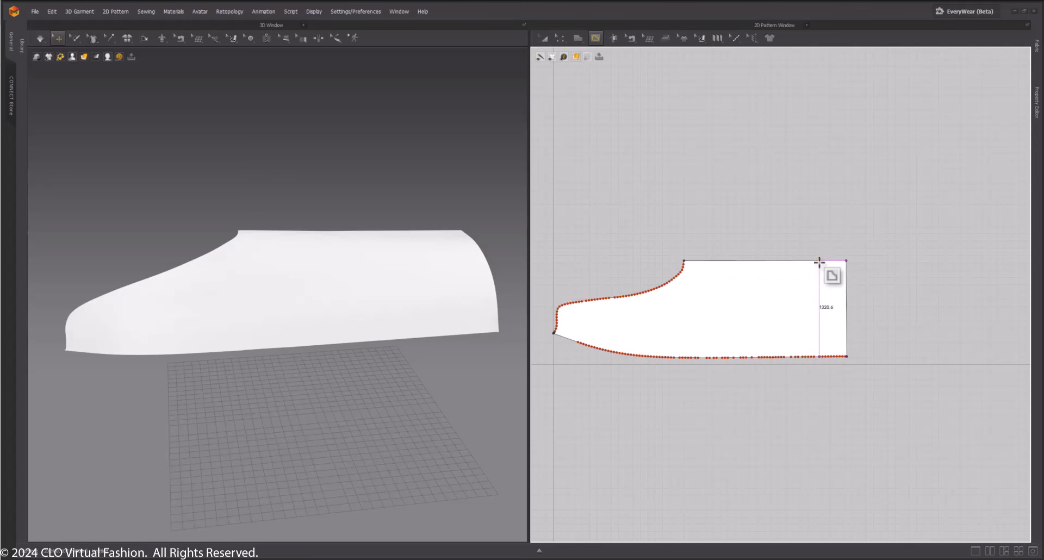
pyautogui.click(819, 260)
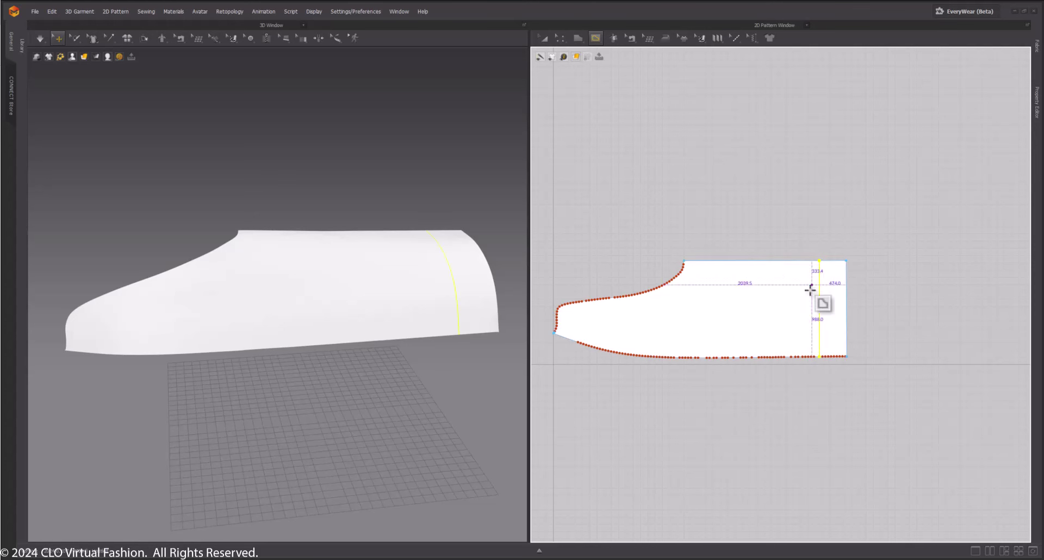
pyautogui.click(791, 356)
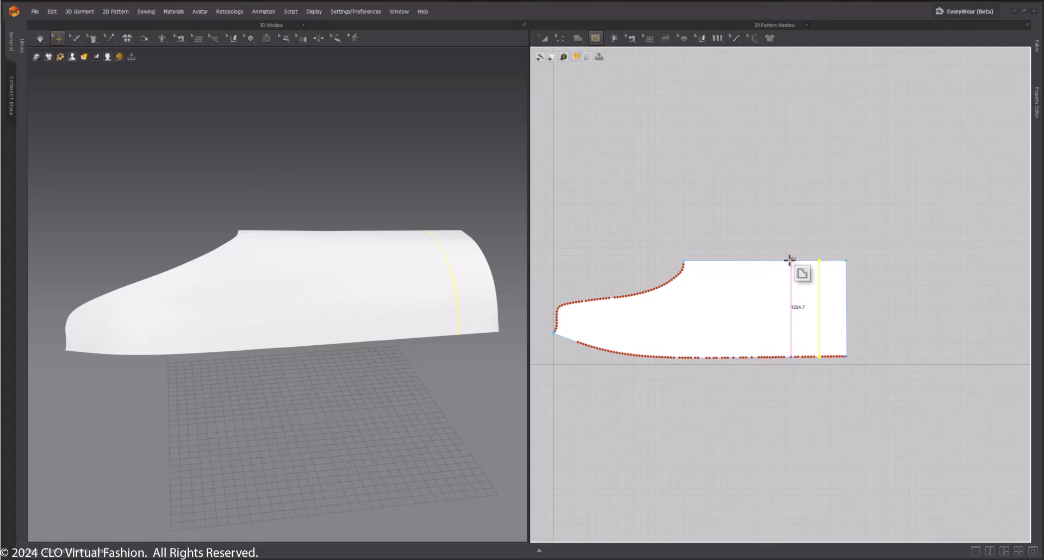
pyautogui.click(790, 260)
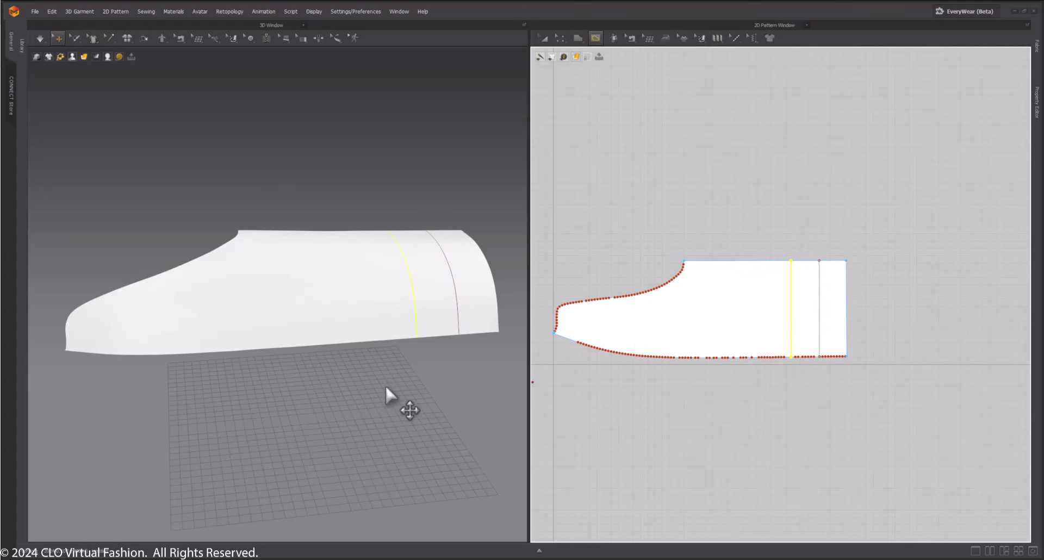
pyautogui.click(614, 297)
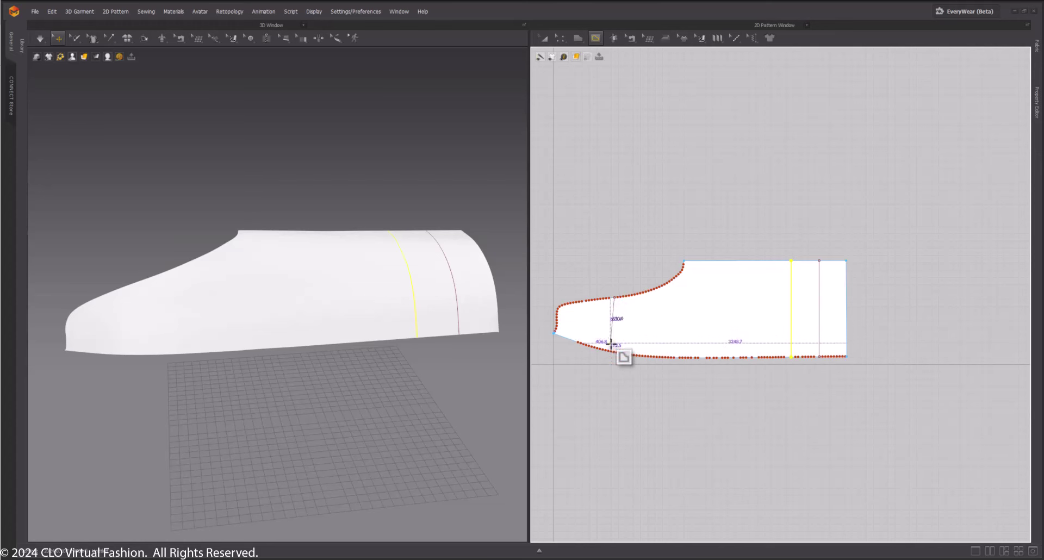
pyautogui.click(615, 351)
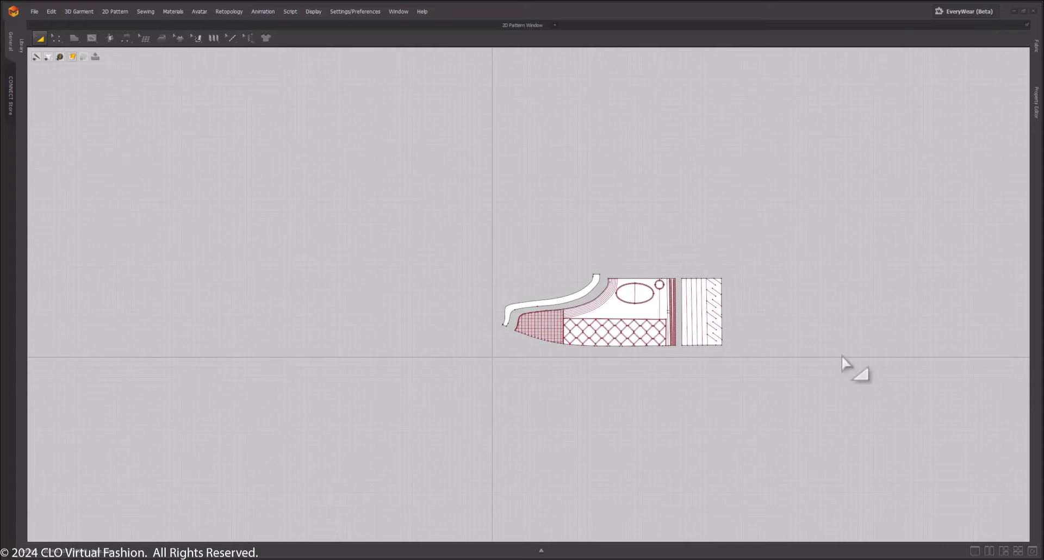
# Duplicate all hull patterns with Layer Clone (Over), placing the copies directly above the originals
pyautogui.moveTo(841, 356); pyautogui.dragTo(759, 356, button='middle')
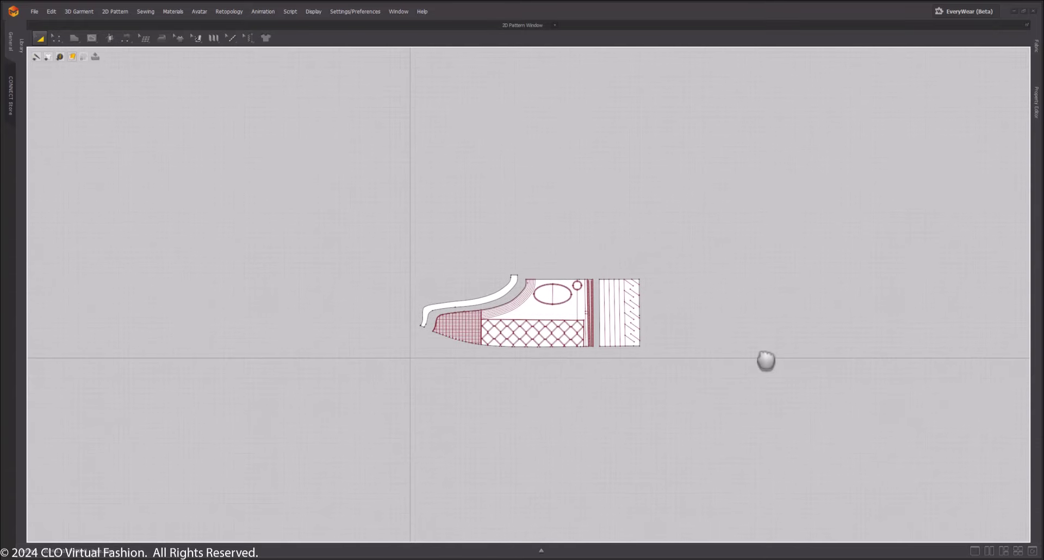
pyautogui.scroll(5, 725, 329)
pyautogui.moveTo(460, 263); pyautogui.dragTo(793, 280, button='middle')
pyautogui.scroll(-2, 692, 315)
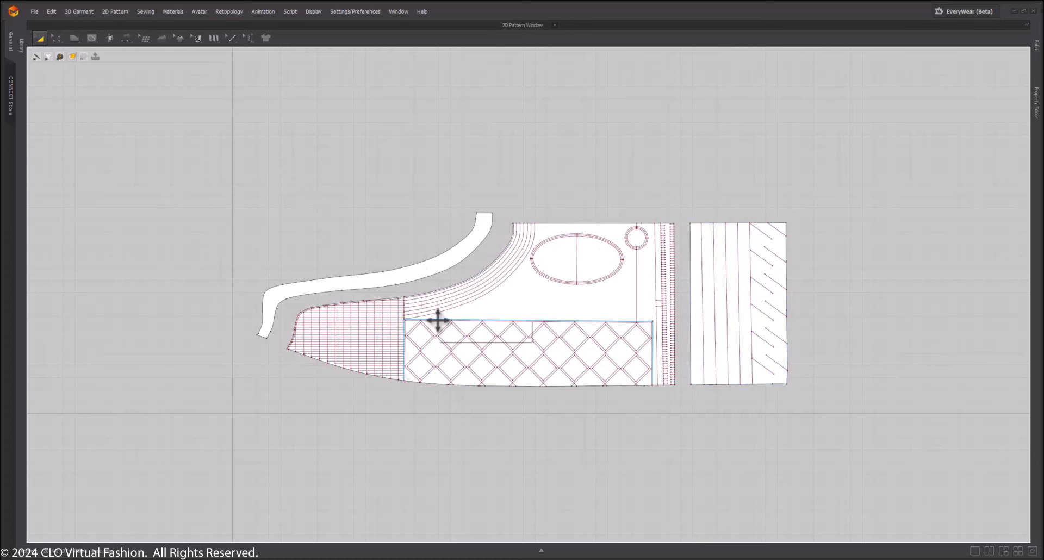
pyautogui.moveTo(238, 169); pyautogui.dragTo(880, 441)
pyautogui.scroll(-5, 571, 320)
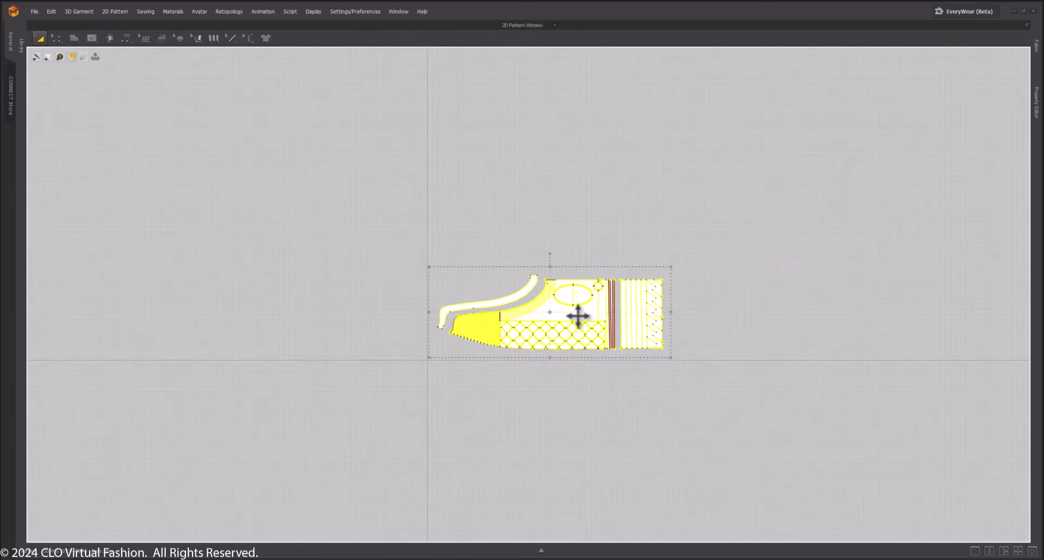
pyautogui.rightClick(583, 308)
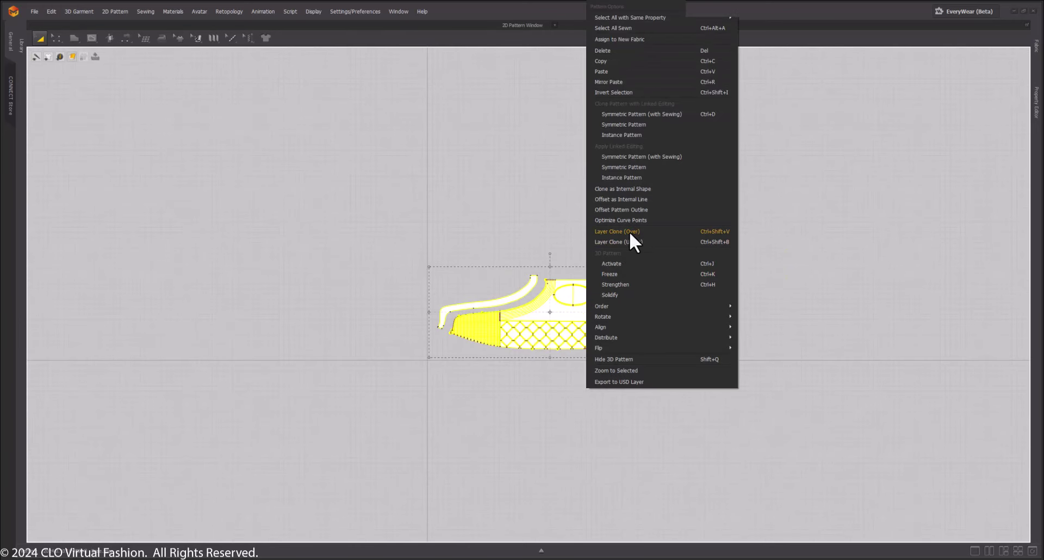
pyautogui.click(629, 231)
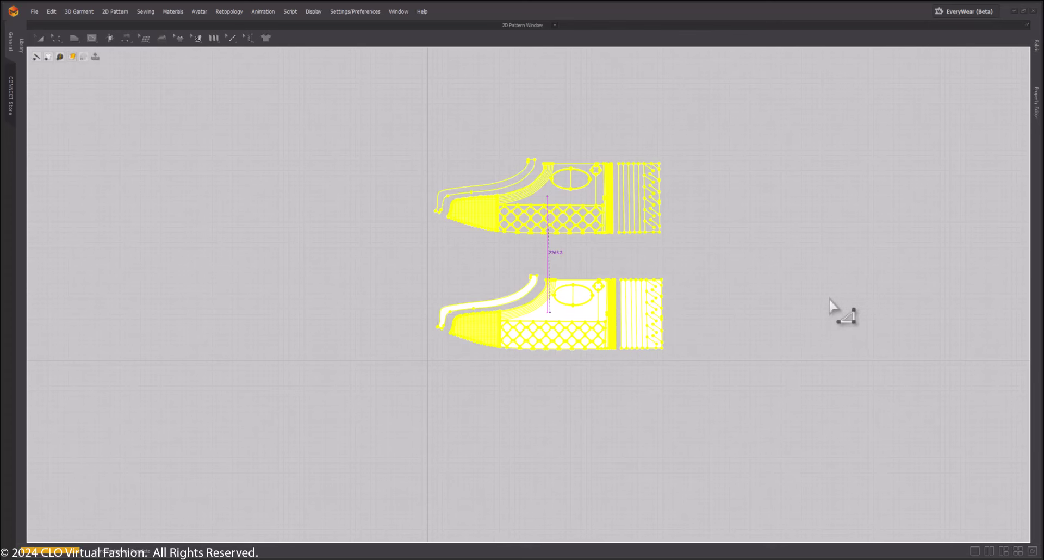
pyautogui.click(801, 265)
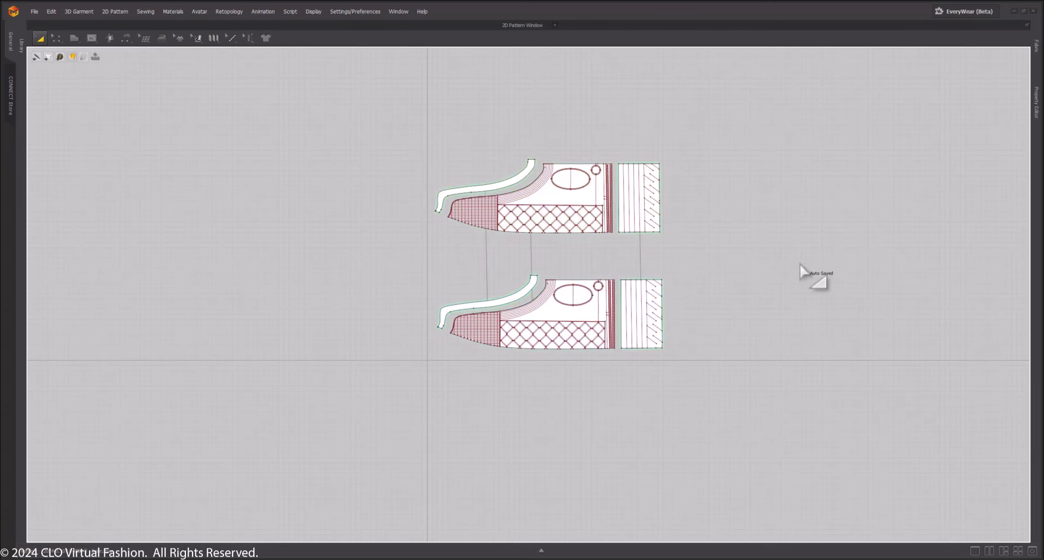
# Remove the linked editing between the lower set of hull patterns and their clones
pyautogui.moveTo(750, 259); pyautogui.dragTo(753, 310, button='middle')
pyautogui.moveTo(424, 311); pyautogui.dragTo(753, 451)
pyautogui.rightClick(594, 370)
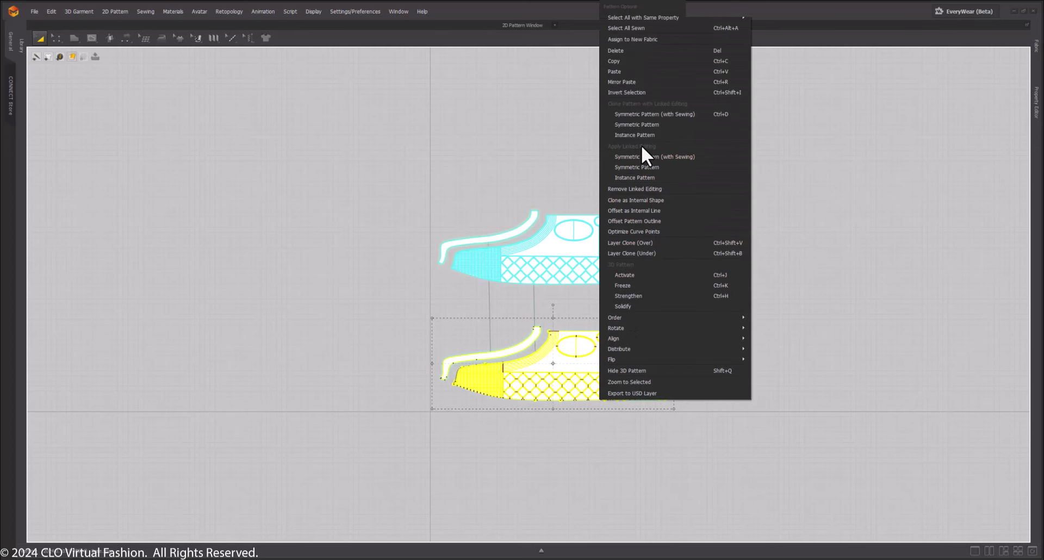
pyautogui.click(673, 188)
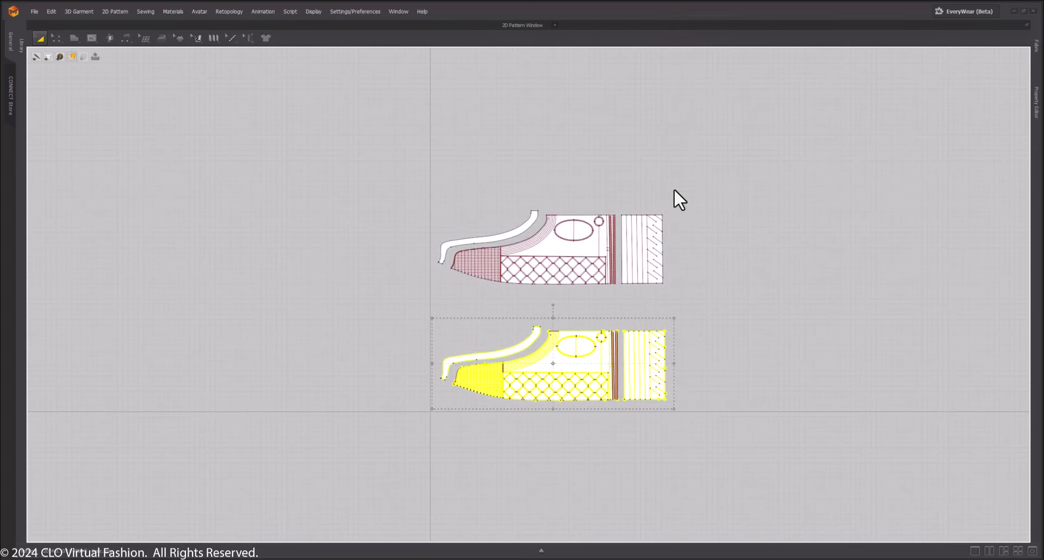
pyautogui.click(757, 345)
pyautogui.moveTo(745, 284); pyautogui.dragTo(785, 244, button='middle')
pyautogui.scroll(3, 674, 327)
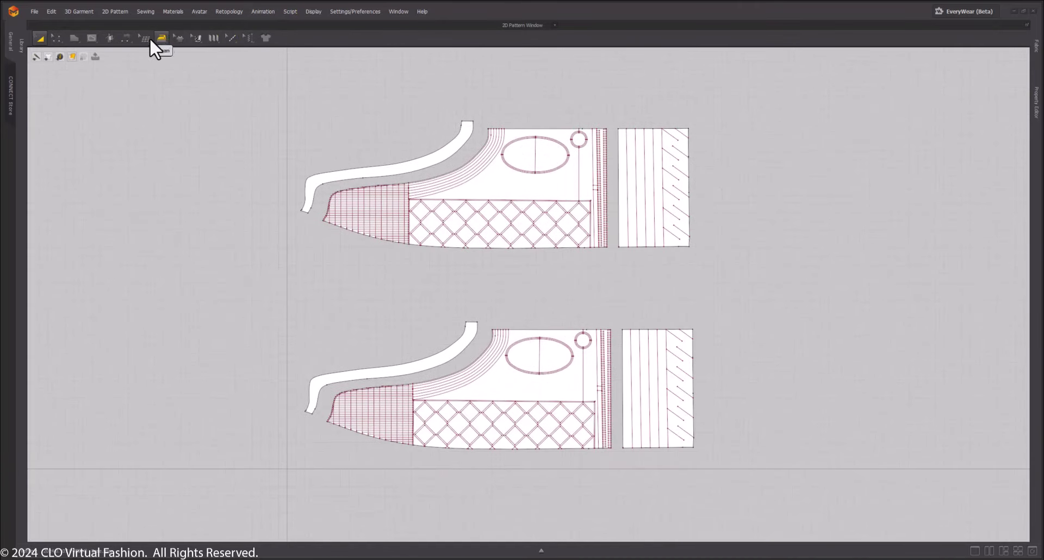
# Display the seam lines on both hull pattern sets, and return to the pattern transform tool
pyautogui.click(122, 37)
pyautogui.click(135, 57)
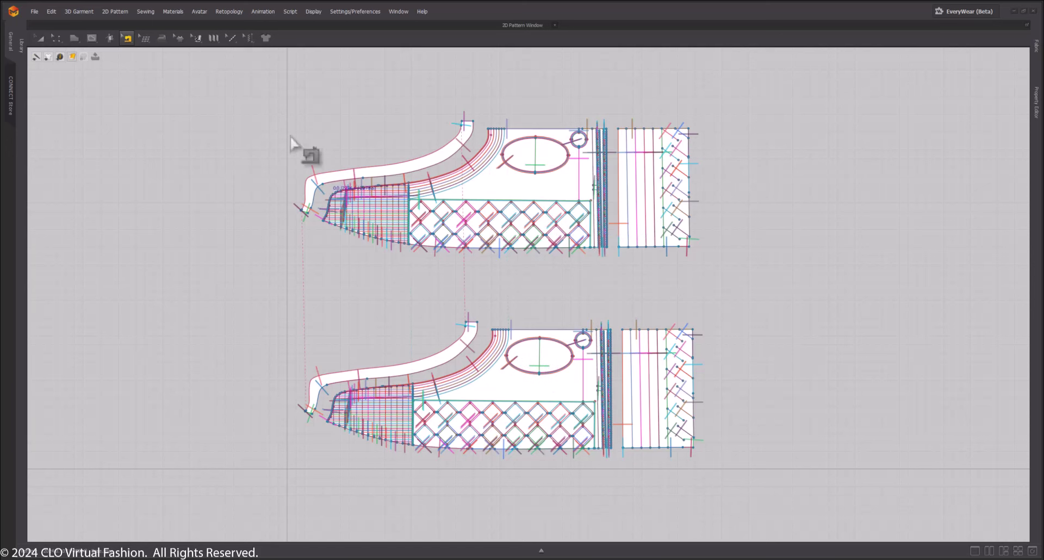
pyautogui.click(38, 40)
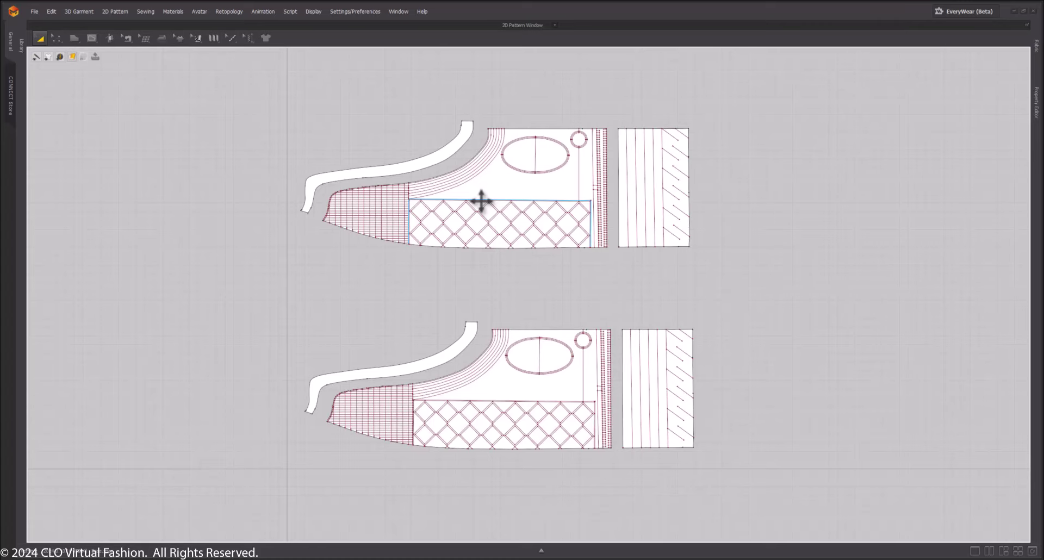
# Cut the diamond-grid panel out of the upper hull pattern along its outer internal line
pyautogui.click(497, 205)
pyautogui.scroll(3, 564, 296)
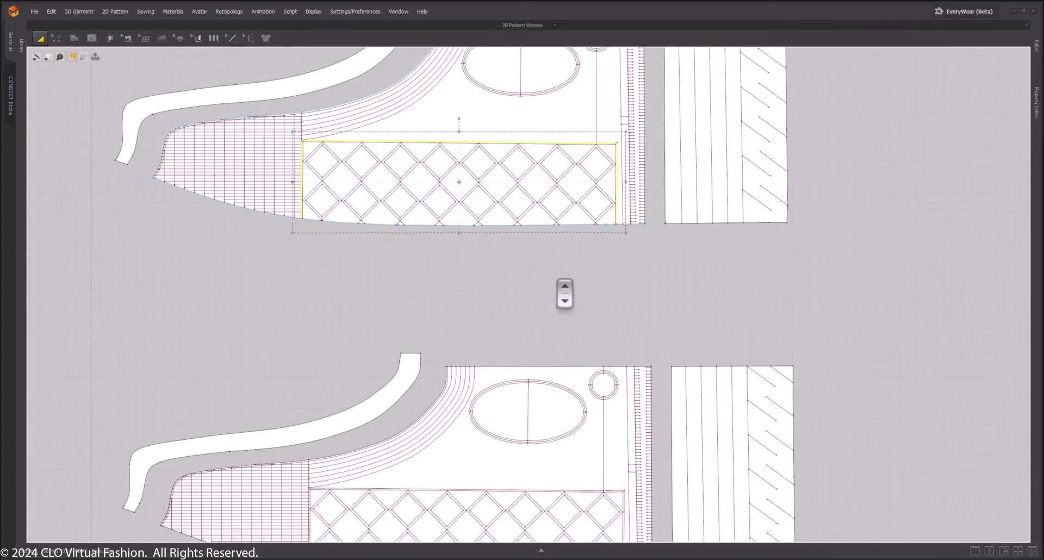
pyautogui.scroll(5, 589, 337)
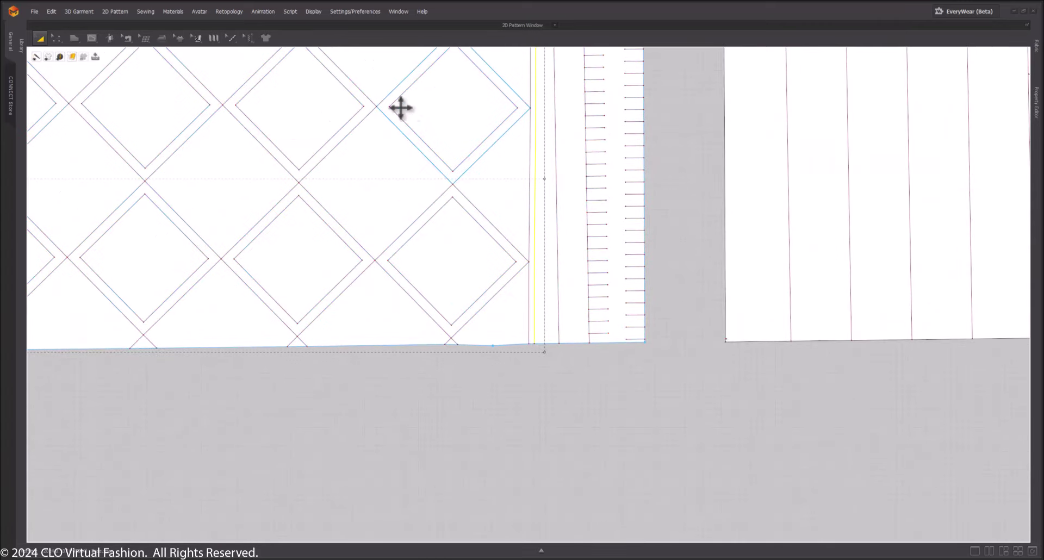
pyautogui.moveTo(415, 116); pyautogui.dragTo(1038, 260, button='middle')
pyautogui.moveTo(249, 244); pyautogui.dragTo(480, 241, button='middle')
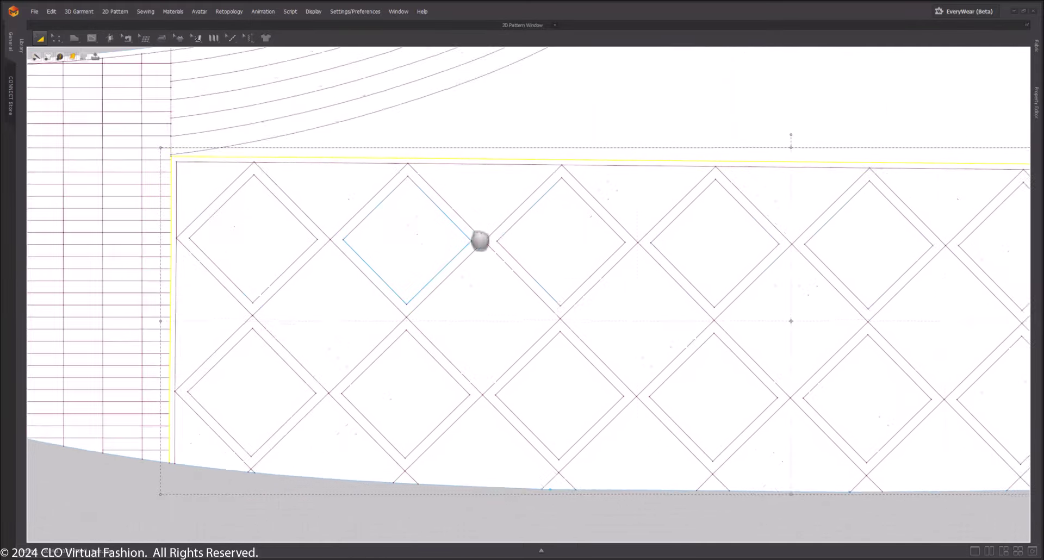
pyautogui.scroll(-2, 647, 256)
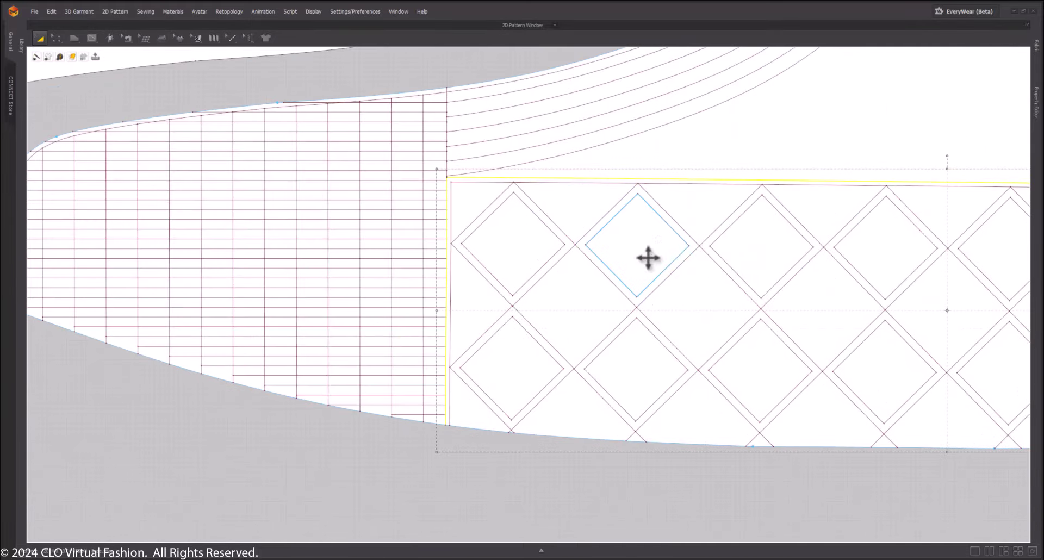
pyautogui.rightClick(547, 179)
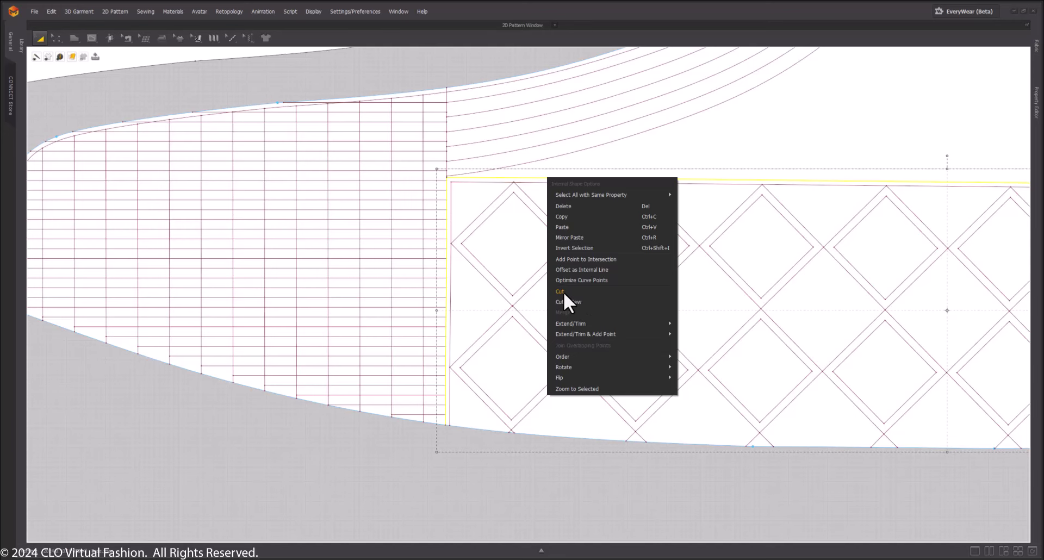
pyautogui.click(563, 291)
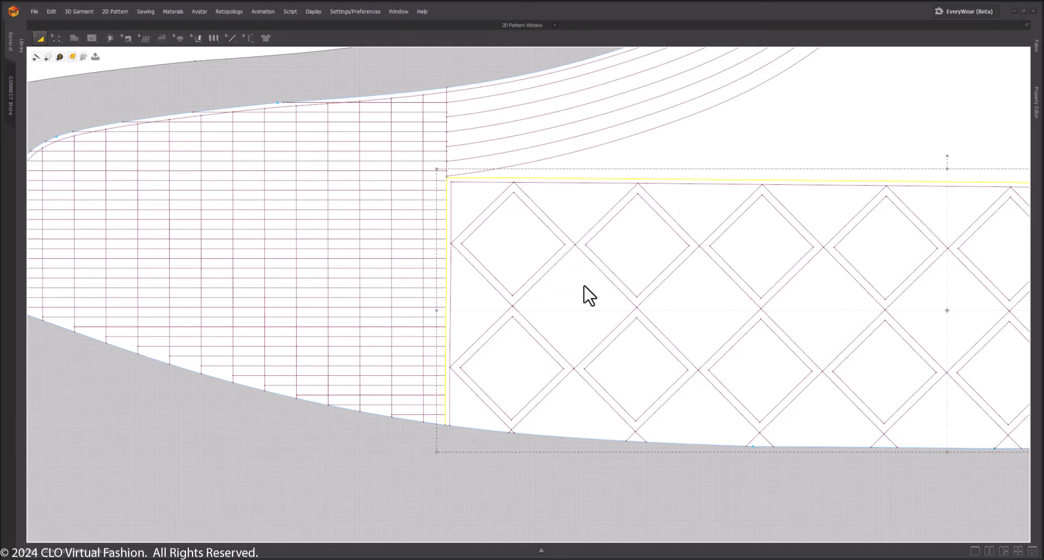
# Cut the gridded nose section off the upper hull pattern along the short vertical internal line above the diamond panel
pyautogui.scroll(-5, 586, 288)
pyautogui.moveTo(753, 383); pyautogui.dragTo(669, 315, button='middle')
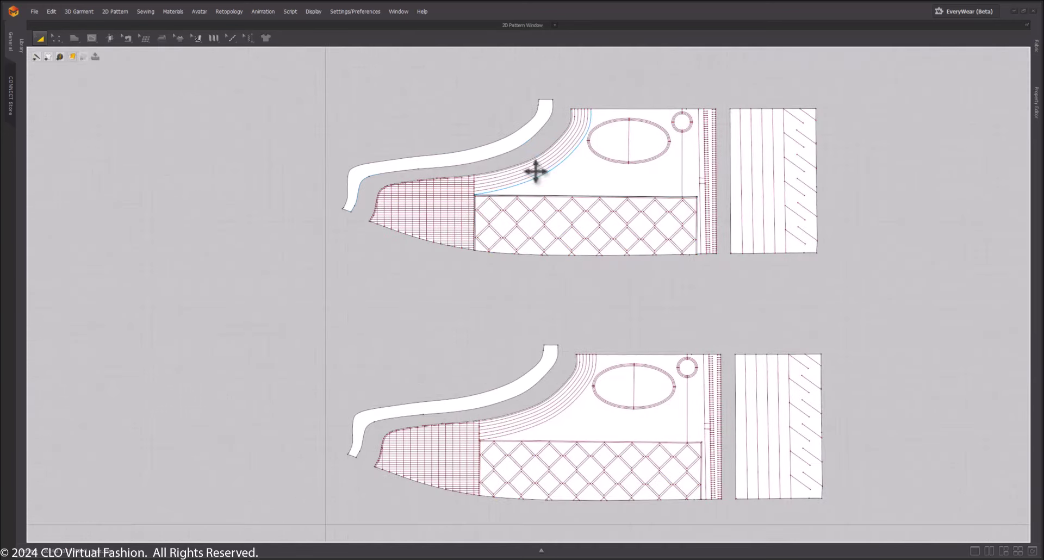
pyautogui.scroll(5, 535, 171)
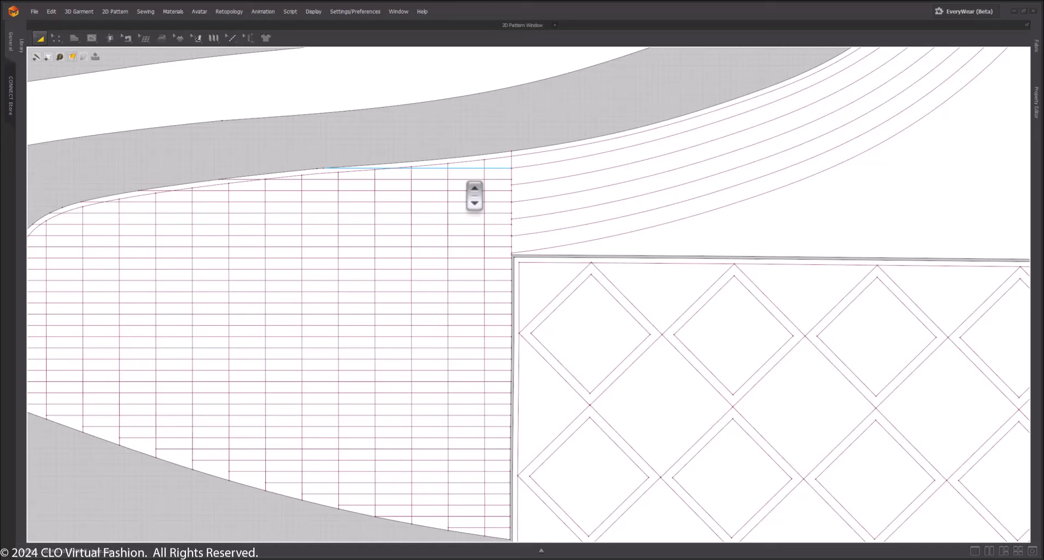
pyautogui.click(511, 232)
pyautogui.rightClick(511, 232)
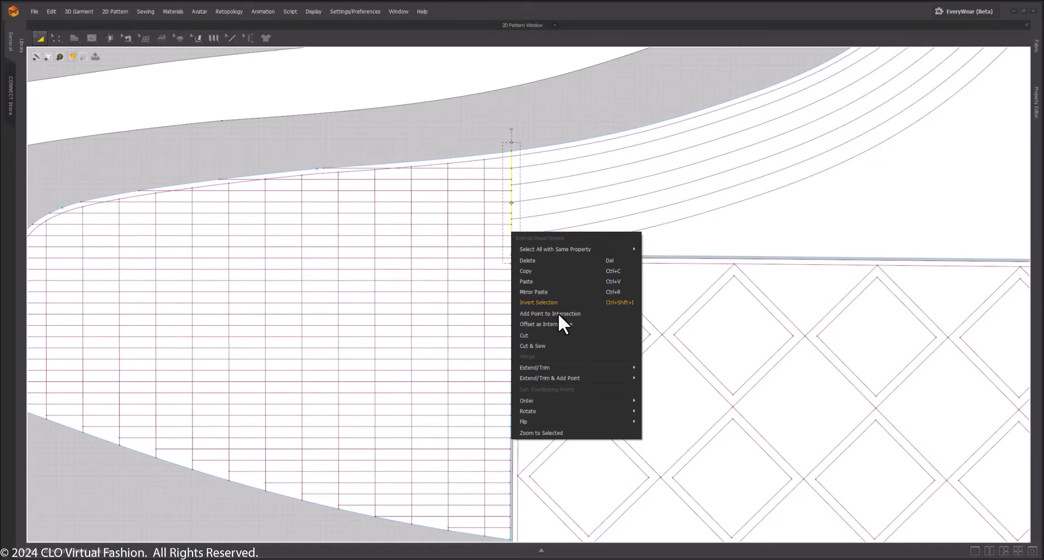
pyautogui.click(534, 335)
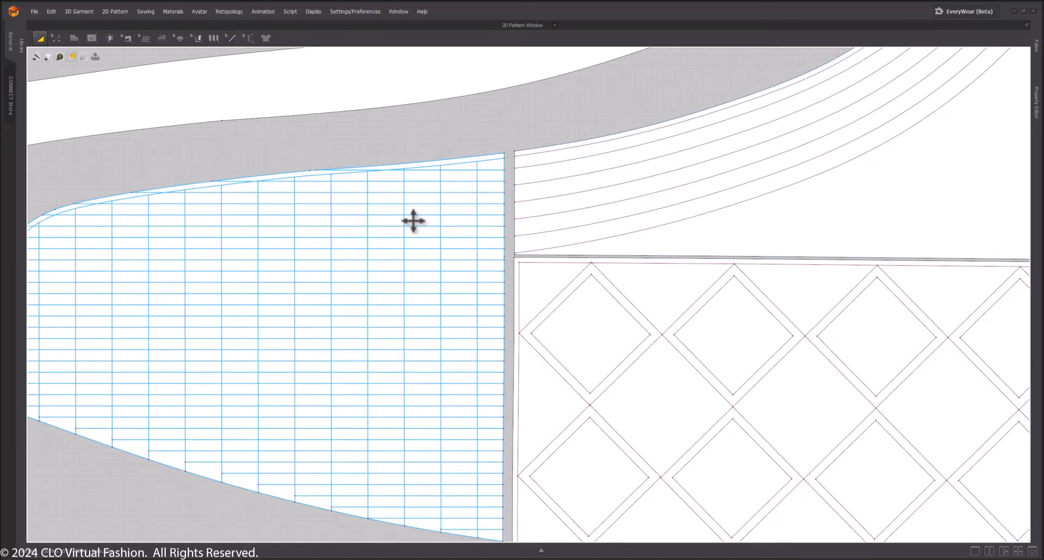
# Cut the striped curved band off the upper hull pattern along its innermost curved line
pyautogui.scroll(-5, 482, 193)
pyautogui.moveTo(663, 132); pyautogui.dragTo(554, 254, button='middle')
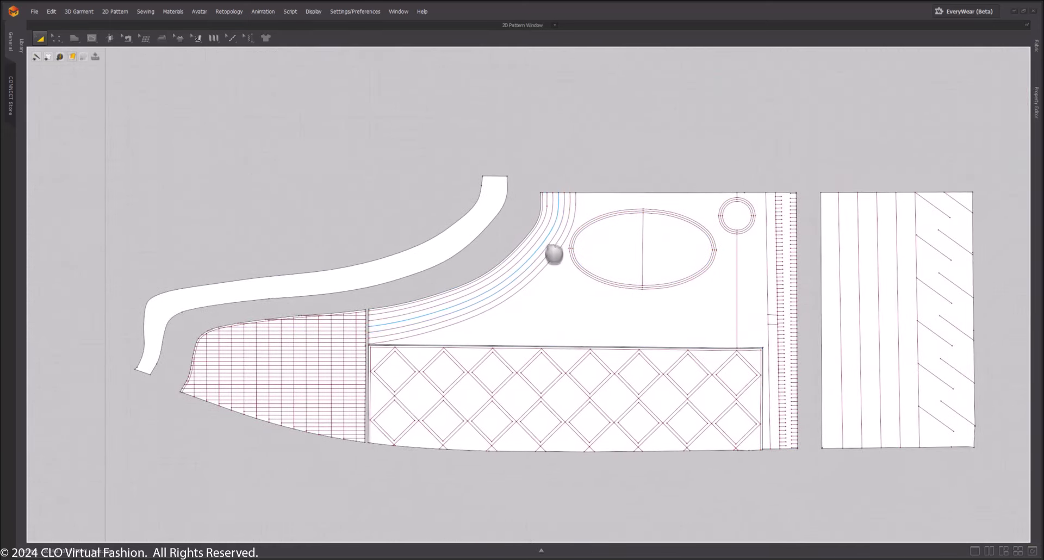
pyautogui.click(567, 244)
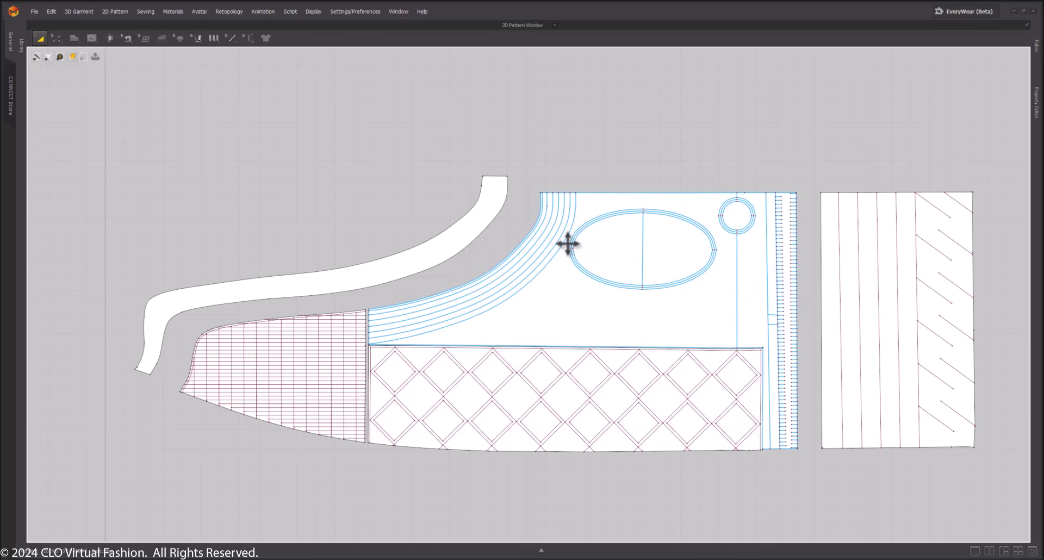
pyautogui.click(547, 268)
pyautogui.rightClick(546, 267)
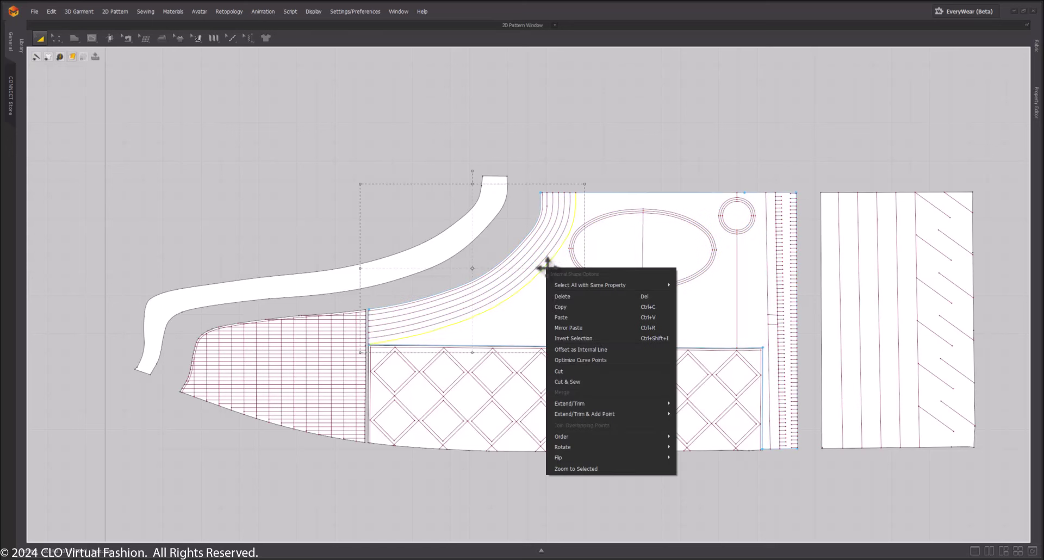
pyautogui.click(566, 371)
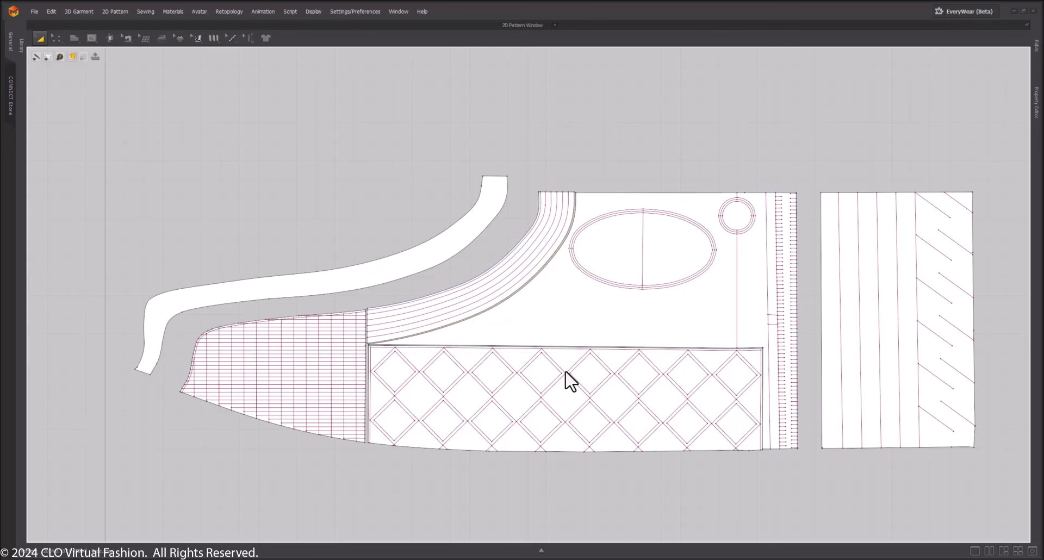
# Cut the large ellipse out of the upper hull pattern along its outermost outline
pyautogui.rightClick(694, 281)
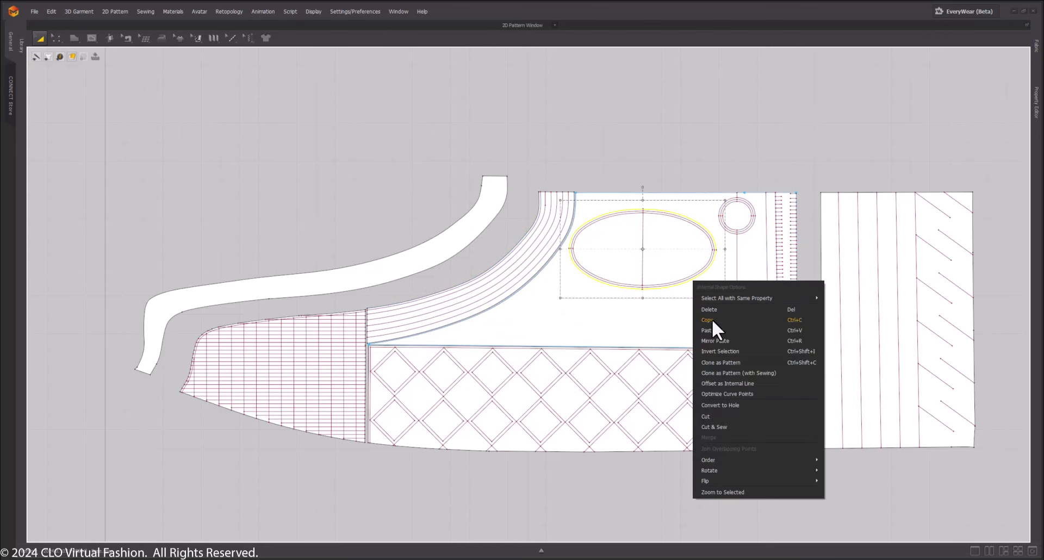
pyautogui.click(706, 416)
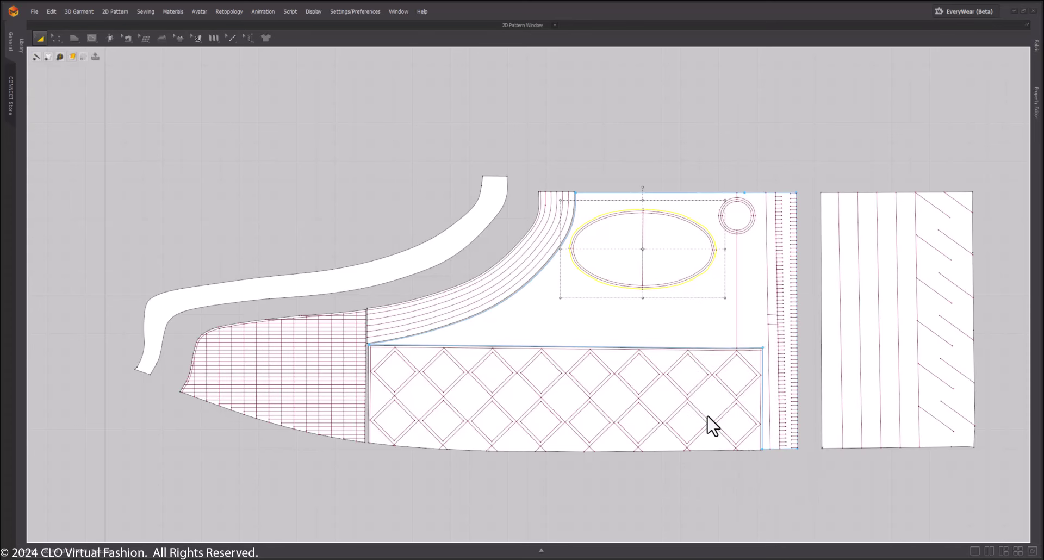
pyautogui.click(720, 346)
# Cut the small circle out of the upper hull pattern along its outermost outline
pyautogui.moveTo(780, 174); pyautogui.dragTo(654, 130, button='middle')
pyautogui.click(592, 215)
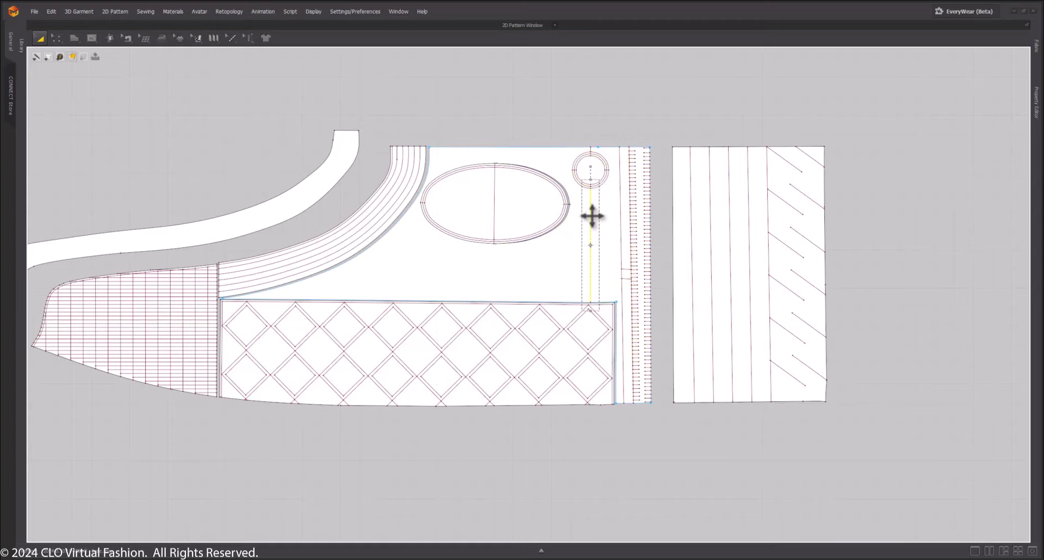
pyautogui.scroll(5, 590, 184)
pyautogui.hotkey('ctrl', 'a')
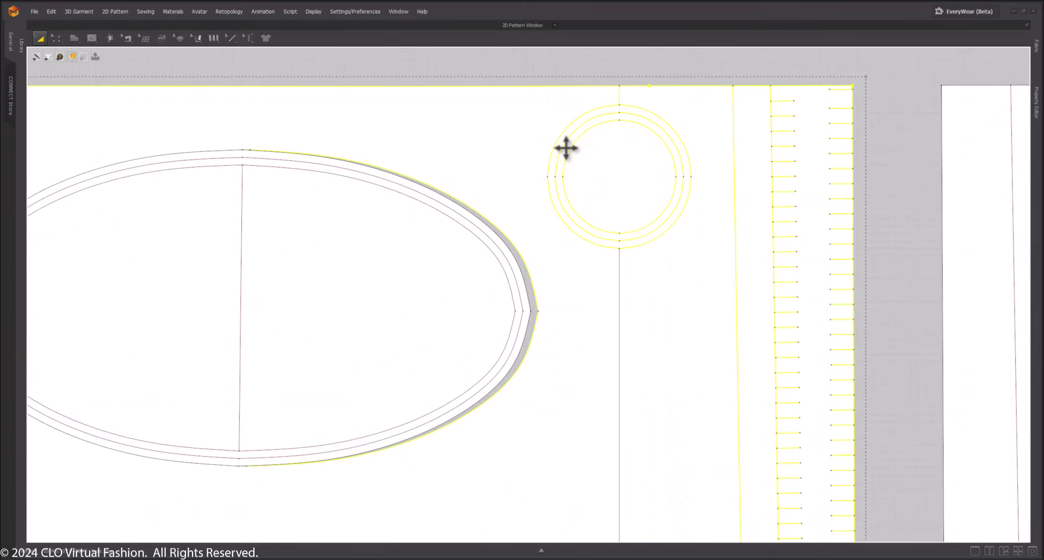
pyautogui.click(596, 81)
pyautogui.click(596, 109)
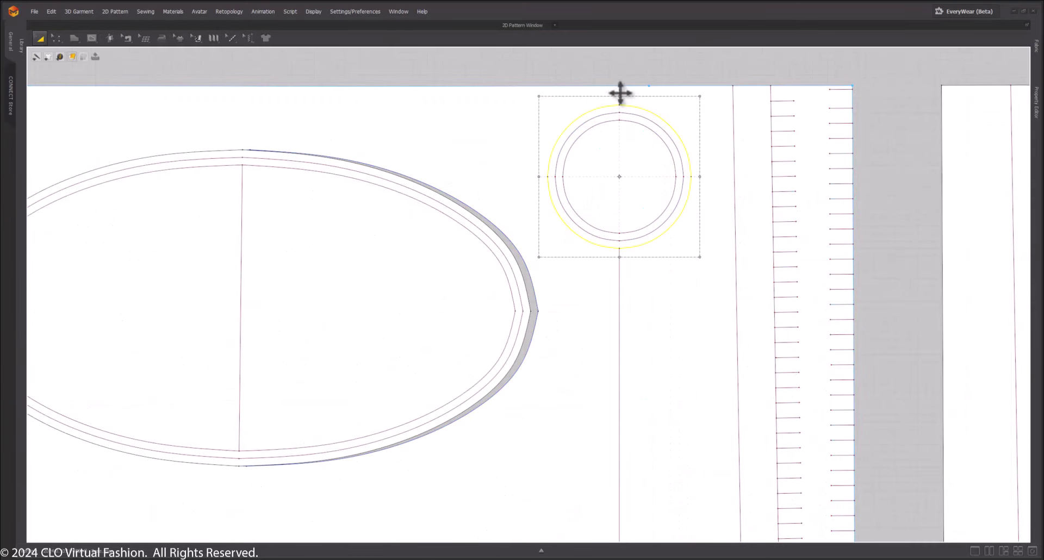
pyautogui.rightClick(632, 108)
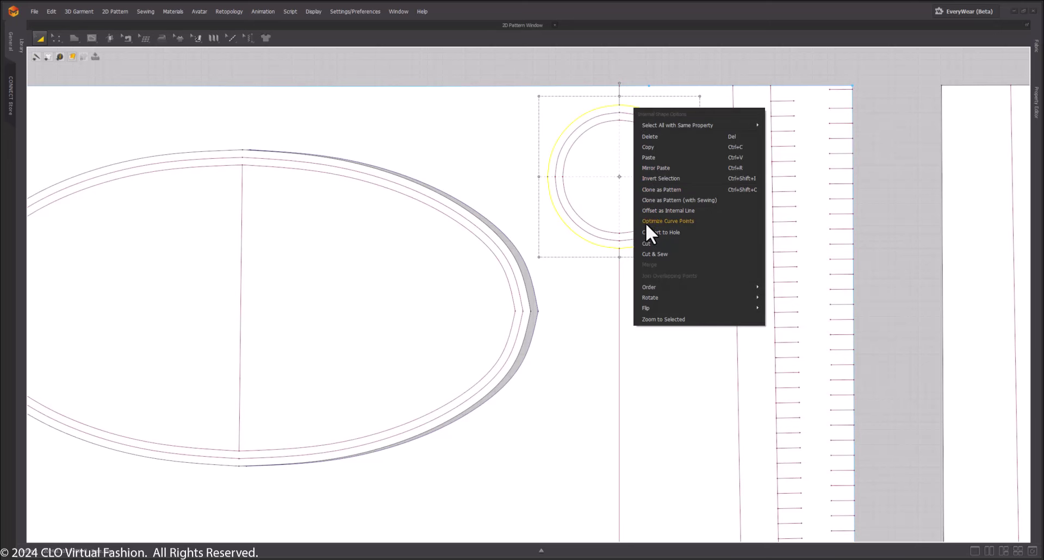
pyautogui.click(647, 245)
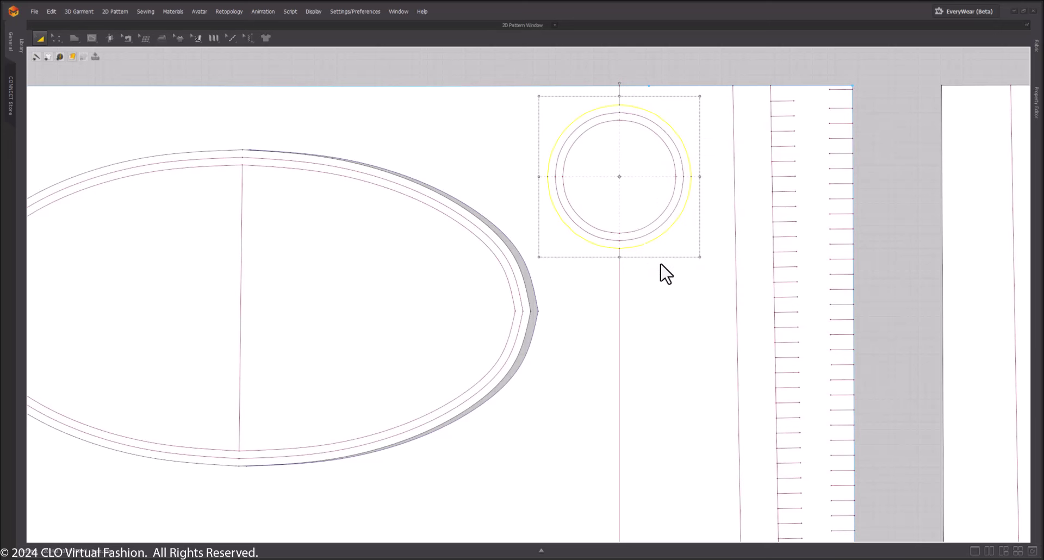
pyautogui.click(662, 264)
# Cut the remaining upper hull body along the vertical internal segments above and below the small circle
pyautogui.scroll(-5, 662, 263)
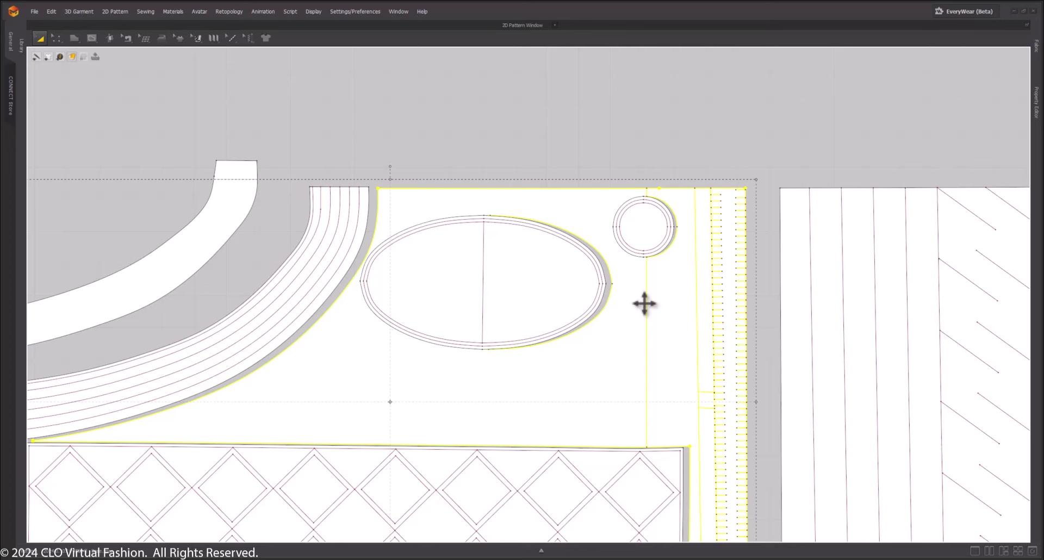
pyautogui.click(690, 150)
pyautogui.press('z')
pyautogui.click(647, 326)
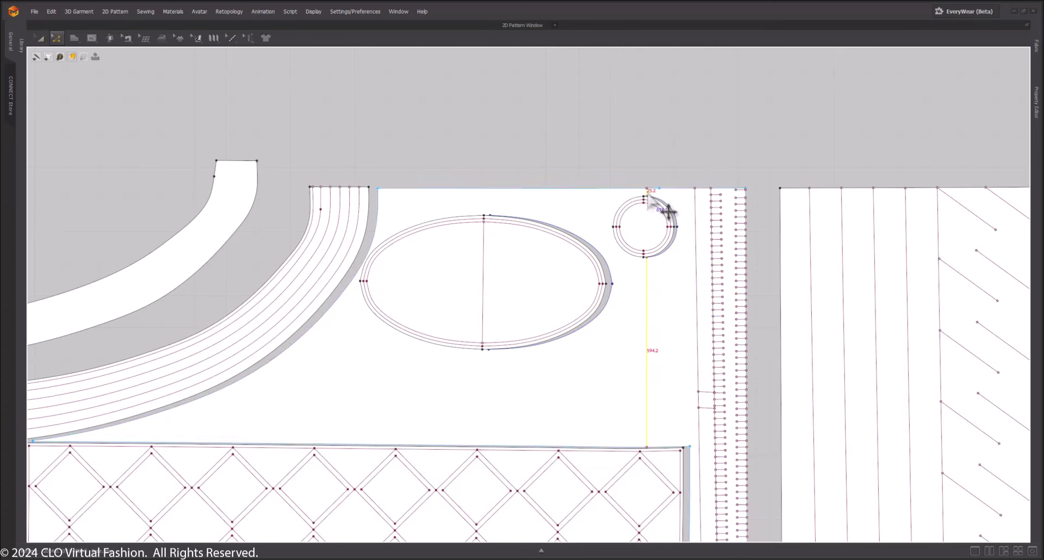
pyautogui.rightClick(648, 195)
pyautogui.click(664, 281)
pyautogui.scroll(-5, 670, 291)
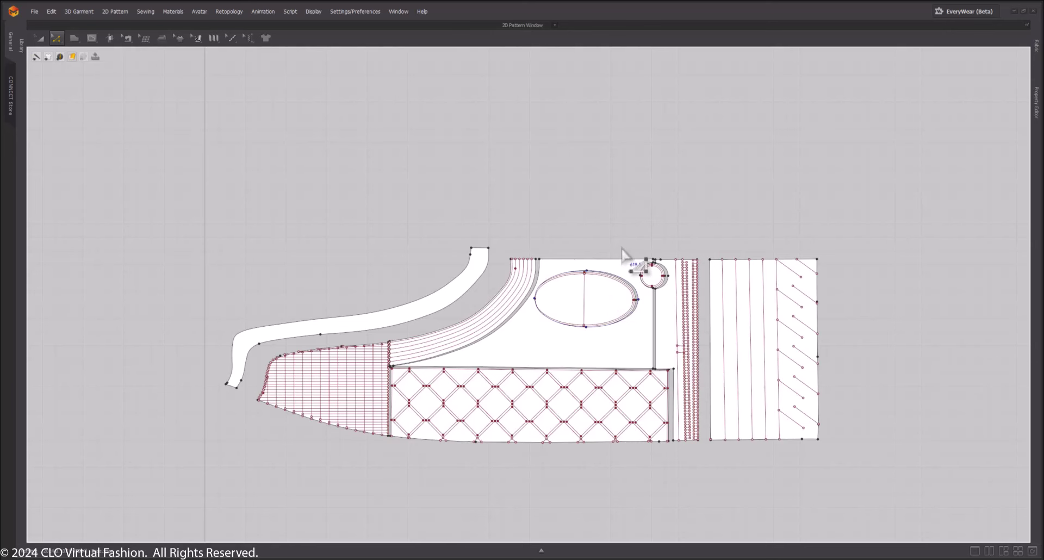
pyautogui.moveTo(679, 322); pyautogui.dragTo(641, 296, button='middle')
pyautogui.scroll(-3, 653, 312)
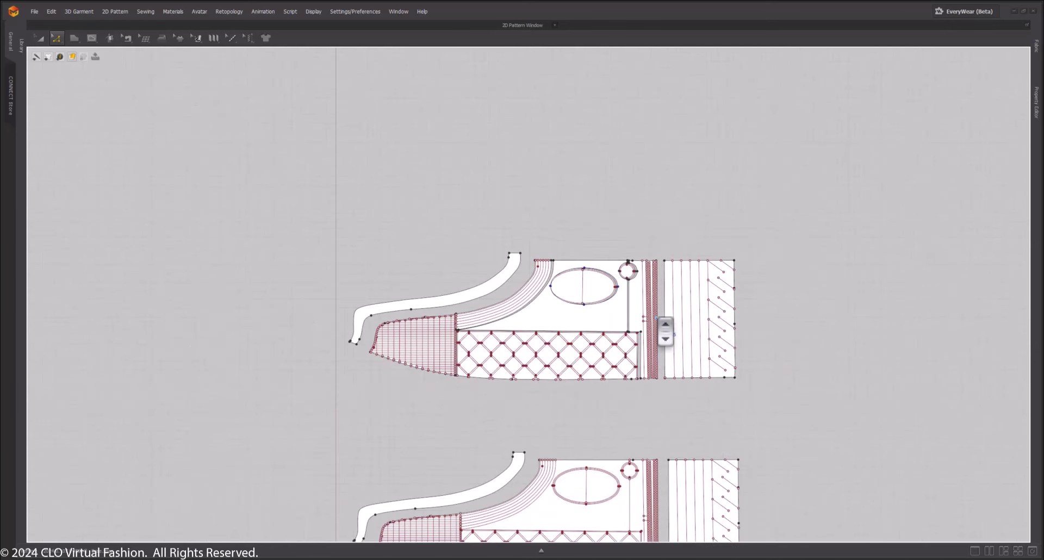
pyautogui.moveTo(724, 461); pyautogui.dragTo(701, 398, button='middle')
pyautogui.moveTo(357, 158); pyautogui.dragTo(763, 320)
pyautogui.rightClick(546, 250)
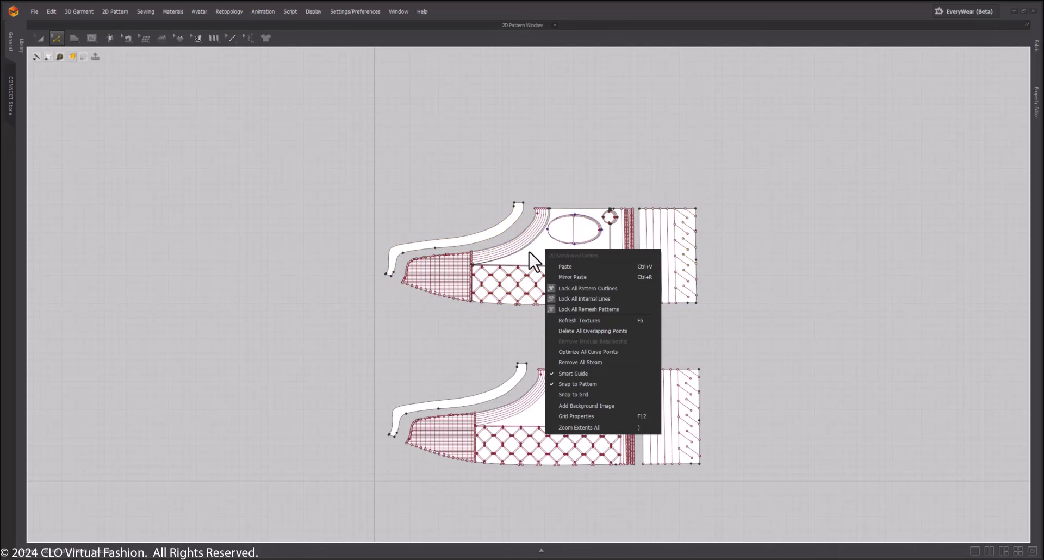
pyautogui.click(512, 172)
# Activate the whole upper set of hull patterns, and deactivate them again with the Pattern Only option
pyautogui.press('a')
pyautogui.moveTo(314, 163); pyautogui.dragTo(864, 304)
pyautogui.rightClick(555, 254)
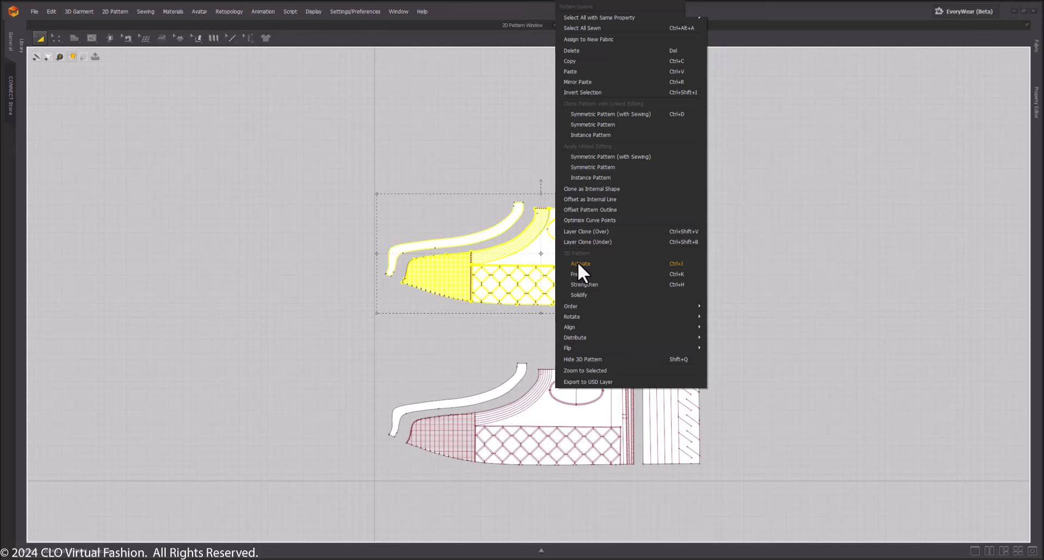
pyautogui.click(577, 262)
pyautogui.rightClick(576, 263)
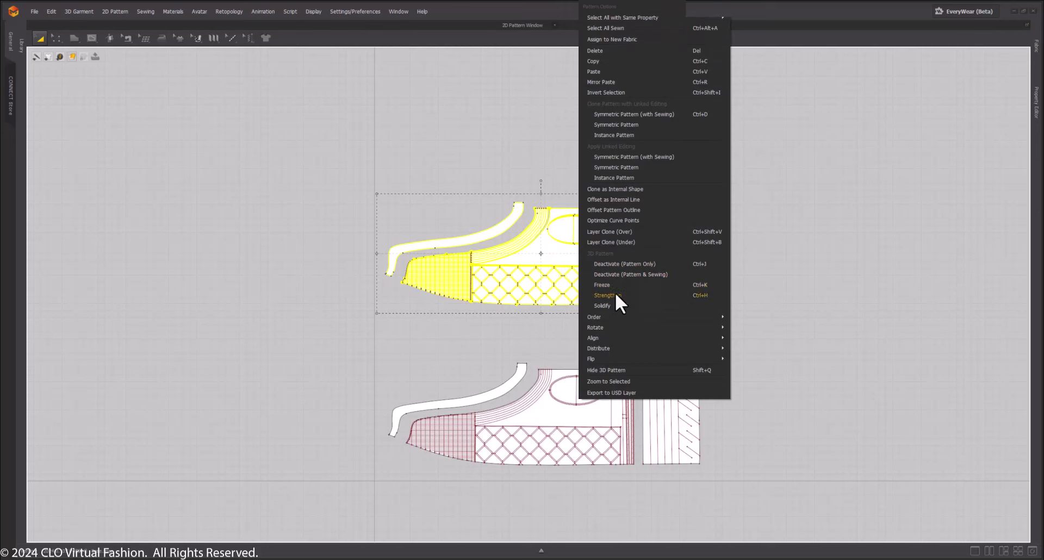
pyautogui.click(612, 265)
pyautogui.click(579, 341)
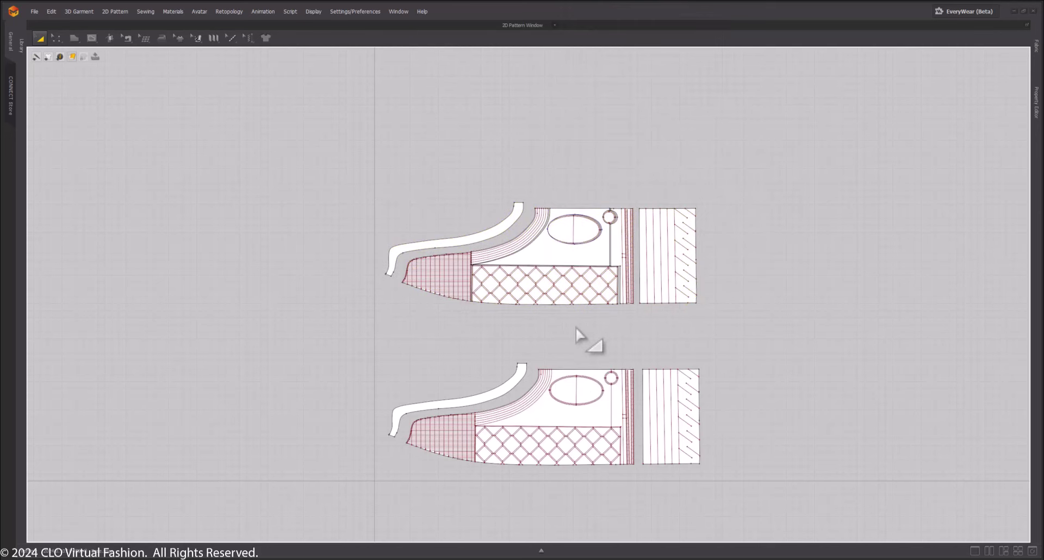
# Show the 3D window beside the 2D patterns and examine how the upper pattern set lies on the 3D hull
pyautogui.scroll(3, 570, 340)
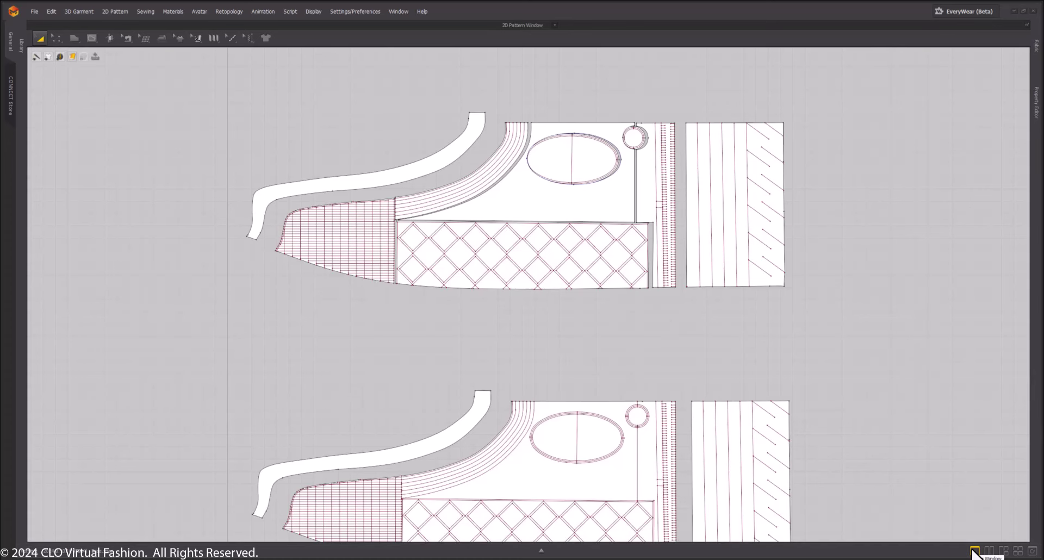
pyautogui.click(988, 551)
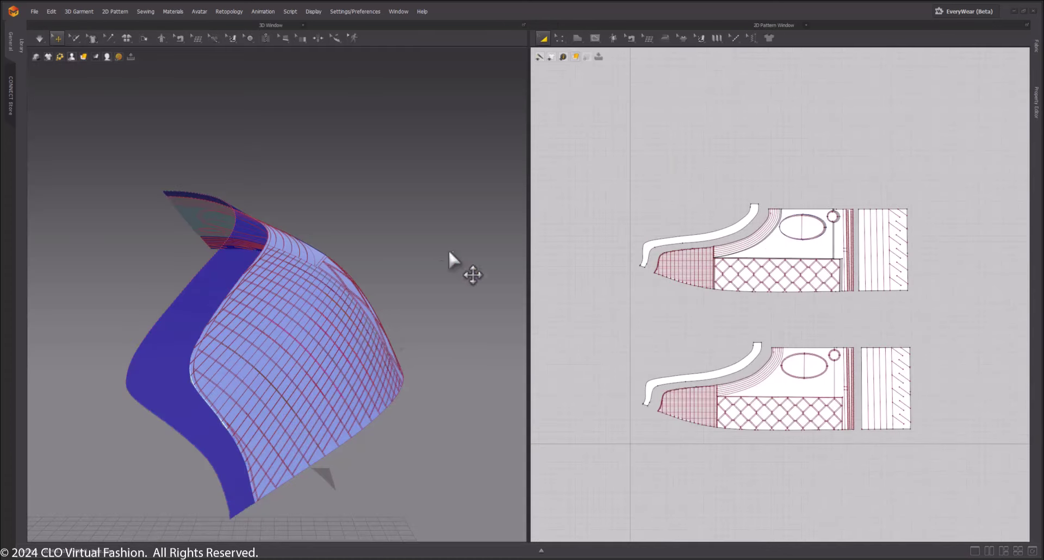
pyautogui.moveTo(448, 249); pyautogui.dragTo(273, 220, button='right')
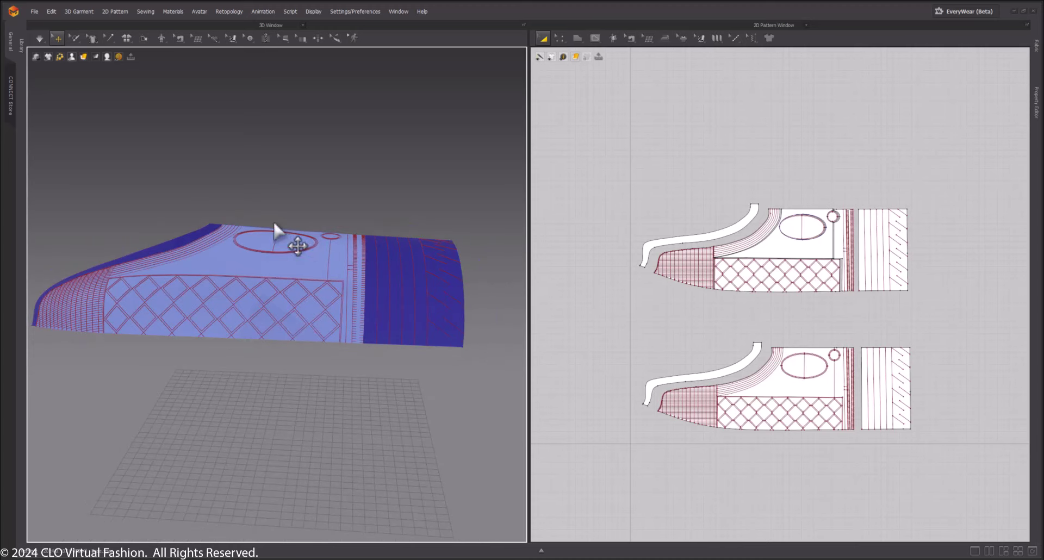
pyautogui.moveTo(586, 165); pyautogui.dragTo(975, 346)
pyautogui.moveTo(366, 200); pyautogui.dragTo(384, 191, button='right')
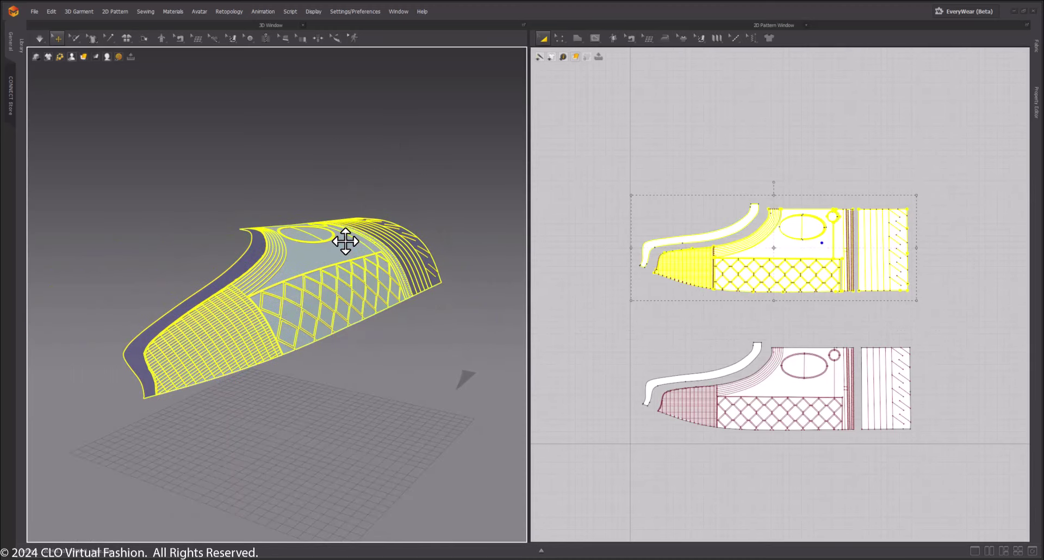
pyautogui.moveTo(372, 188); pyautogui.dragTo(322, 234, button='right')
pyautogui.click(380, 360)
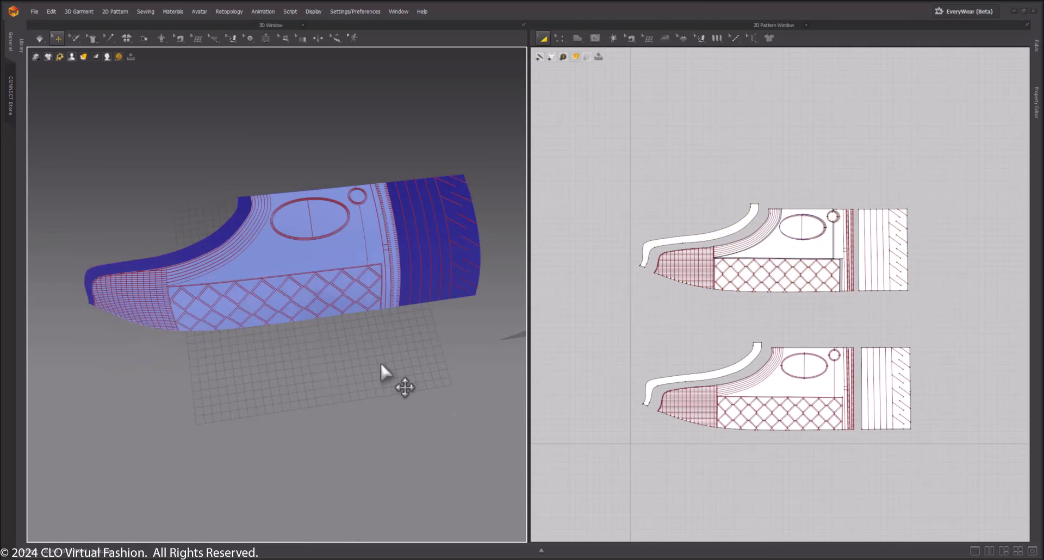
pyautogui.moveTo(379, 361); pyautogui.dragTo(468, 292, button='right')
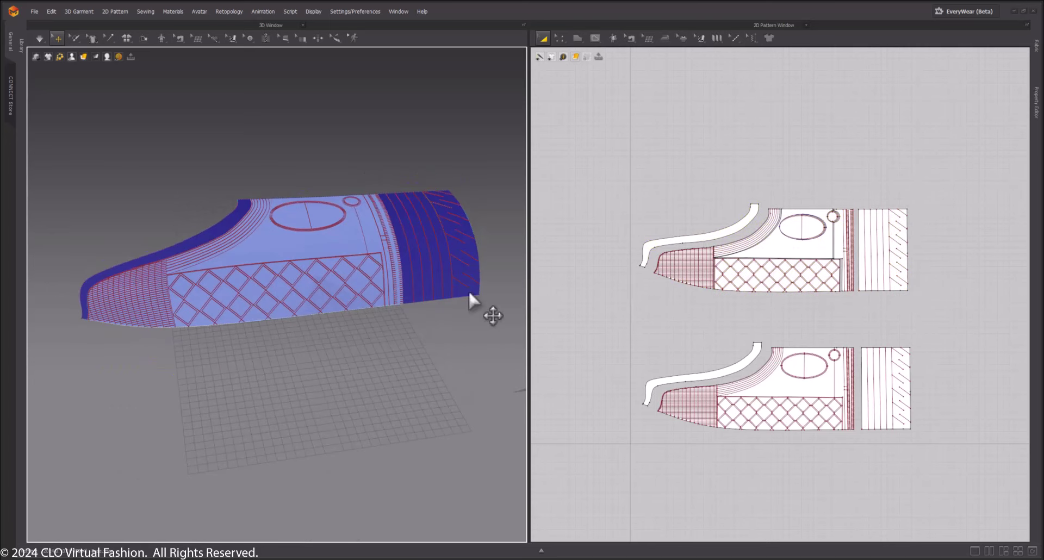
# Activate the diamond-lattice panel of the upper pattern set, run a short simulation and check it on the 3D hull
pyautogui.click(808, 276)
pyautogui.rightClick(808, 274)
pyautogui.click(829, 231)
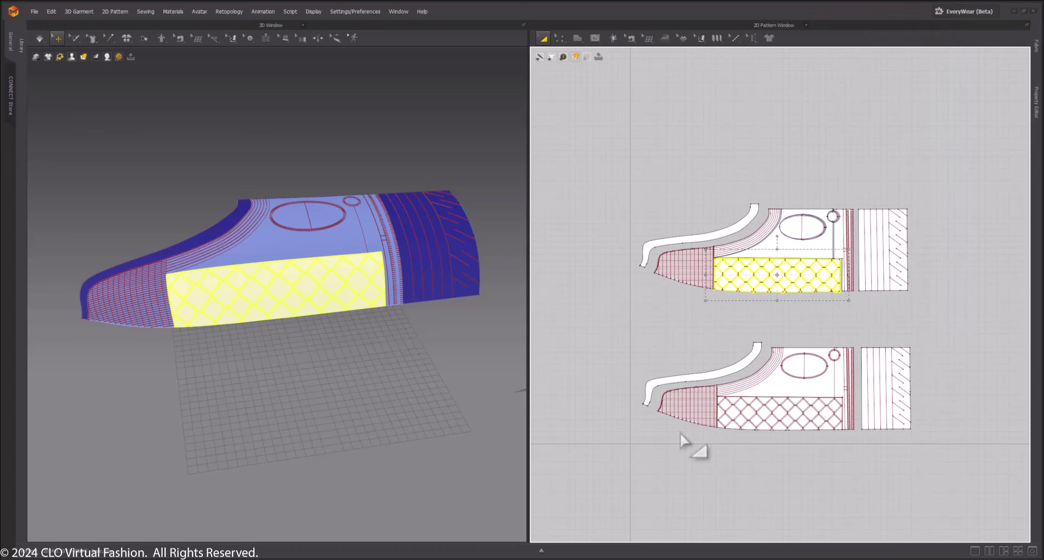
pyautogui.click(423, 299)
pyautogui.moveTo(423, 299); pyautogui.dragTo(393, 297, button='right')
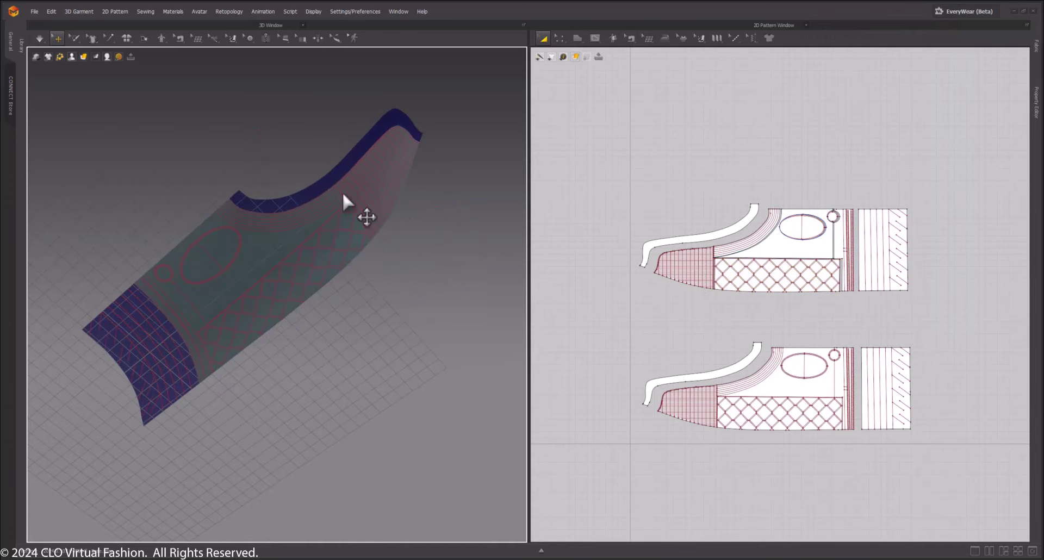
pyautogui.moveTo(334, 184); pyautogui.dragTo(286, 292, button='right')
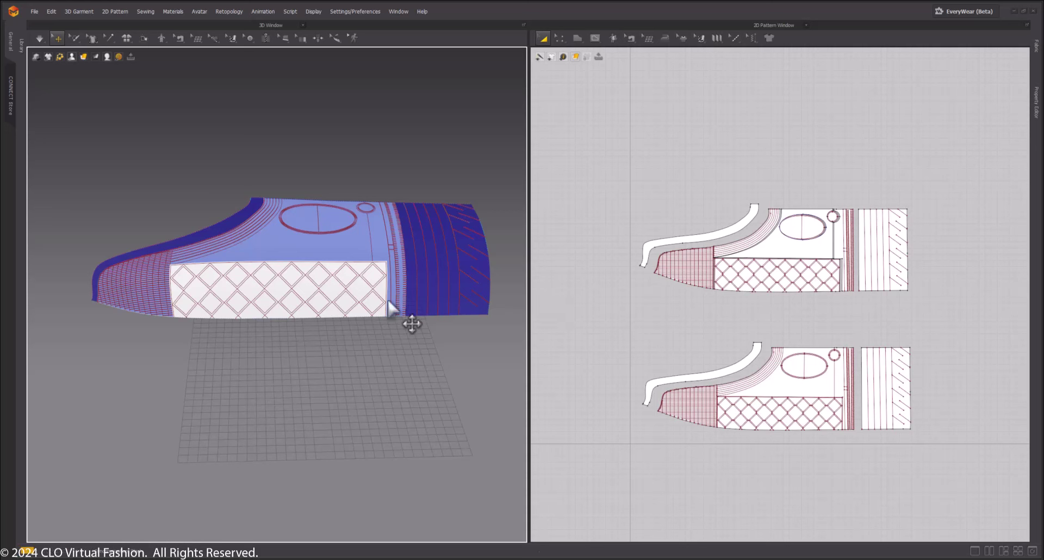
pyautogui.press('space')
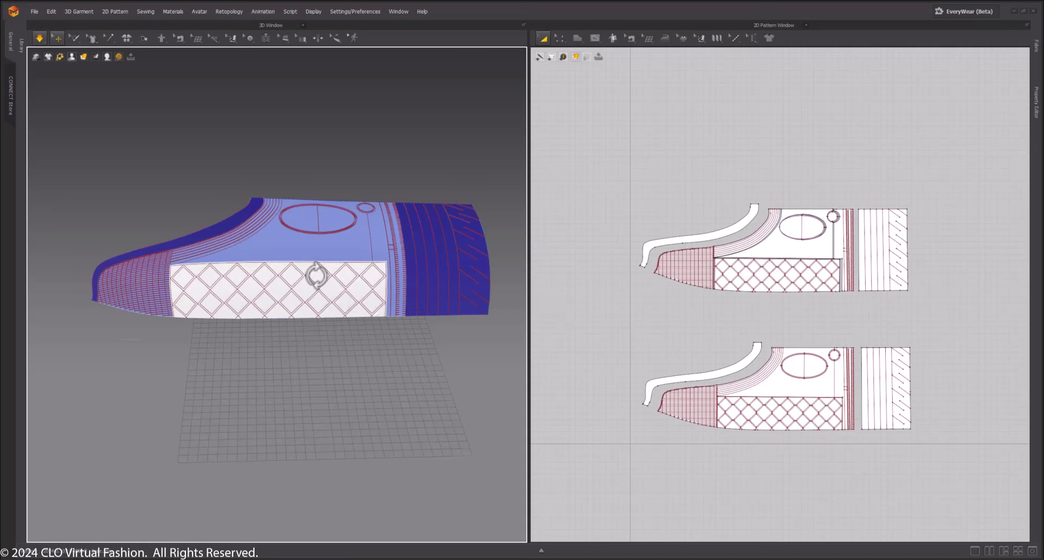
pyautogui.moveTo(302, 275); pyautogui.dragTo(361, 261, button='right')
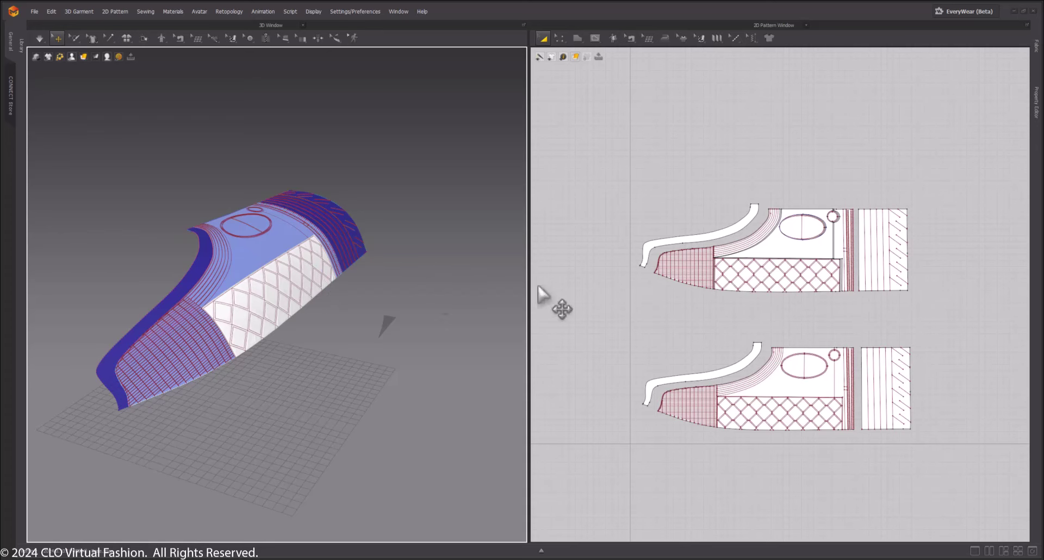
# Move the thin curved edge strip and the grid-lined nose panel of the upper set up, clear of the neighbouring panels
pyautogui.scroll(5, 752, 241)
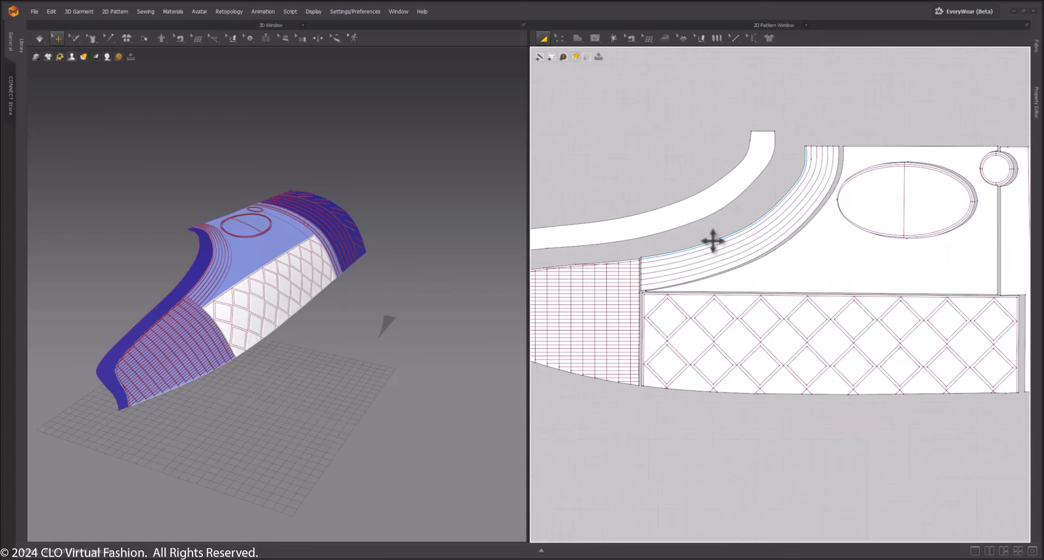
pyautogui.scroll(-4, 712, 240)
pyautogui.moveTo(675, 232); pyautogui.dragTo(672, 130)
pyautogui.moveTo(630, 212); pyautogui.dragTo(720, 196, button='middle')
pyautogui.moveTo(631, 201); pyautogui.dragTo(758, 350)
pyautogui.moveTo(728, 265); pyautogui.dragTo(699, 189)
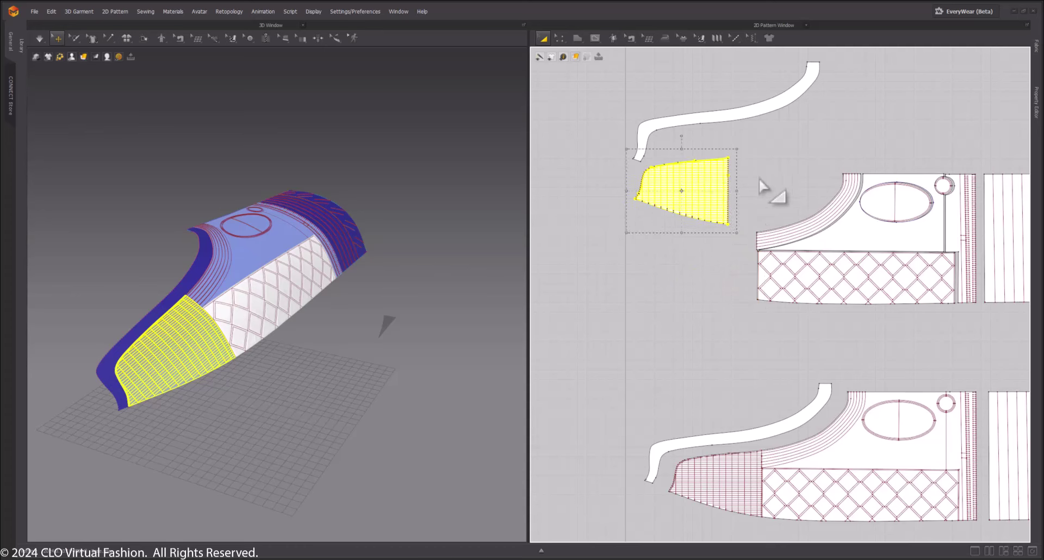
pyautogui.click(760, 181)
# Move the curved striped band and the body panel with the elliptical cutout up, away from the remaining upper-set pieces
pyautogui.moveTo(810, 154); pyautogui.dragTo(729, 208, button='middle')
pyautogui.moveTo(673, 210); pyautogui.dragTo(783, 303)
pyautogui.moveTo(745, 273); pyautogui.dragTo(730, 188)
pyautogui.click(686, 232)
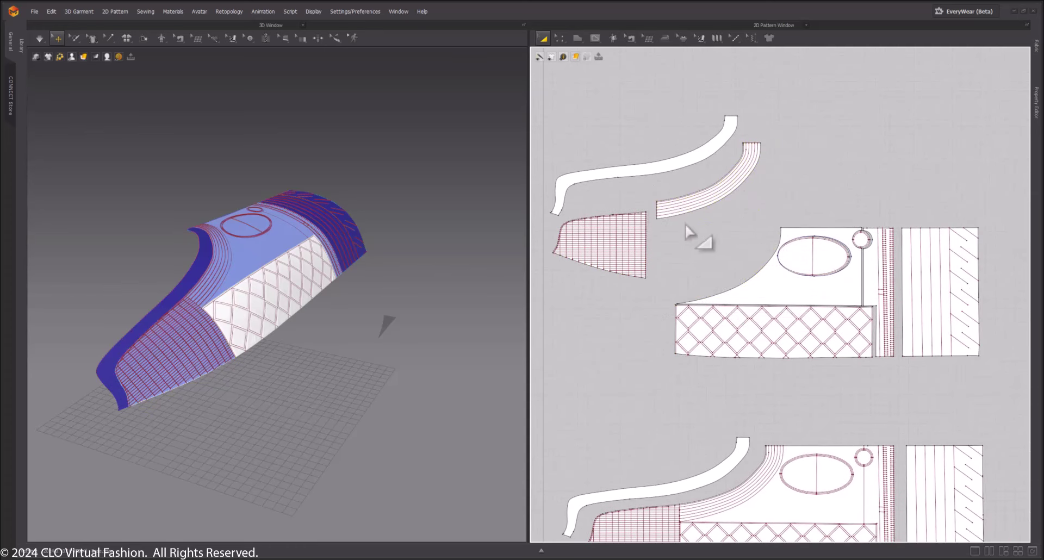
pyautogui.moveTo(767, 278); pyautogui.dragTo(609, 251, button='middle')
pyautogui.moveTo(613, 262); pyautogui.dragTo(738, 172)
pyautogui.click(840, 157)
# Move the striped tail panel and the narrow vertical band pieces of the upper set outward, clear of the lattice panel
pyautogui.scroll(-5, 818, 242)
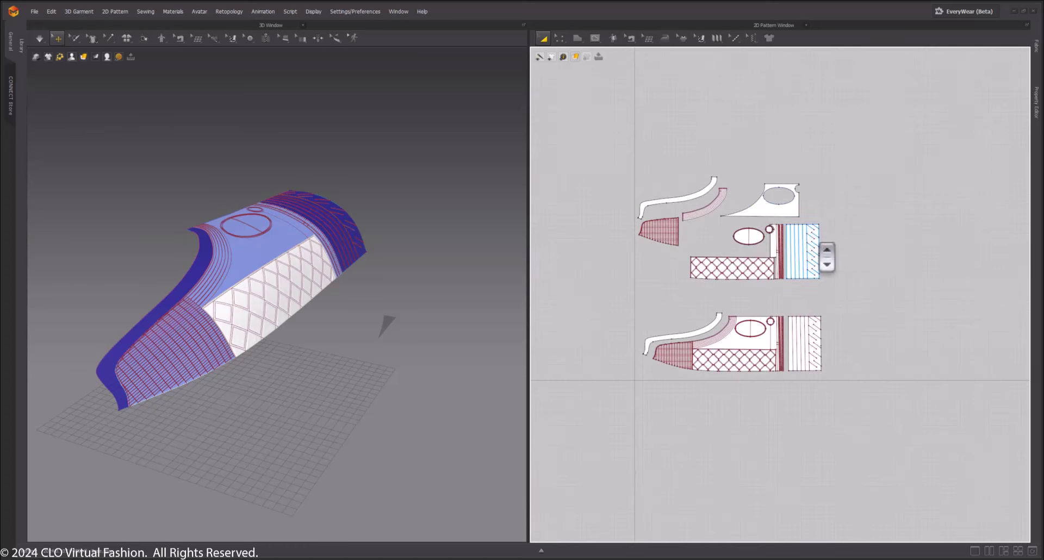
pyautogui.moveTo(826, 255)
pyautogui.mouseDown(button='middle')
pyautogui.moveTo(815, 262)
pyautogui.moveTo(811, 249)
pyautogui.mouseUp(button='middle')
pyautogui.scroll(2, 859, 244)
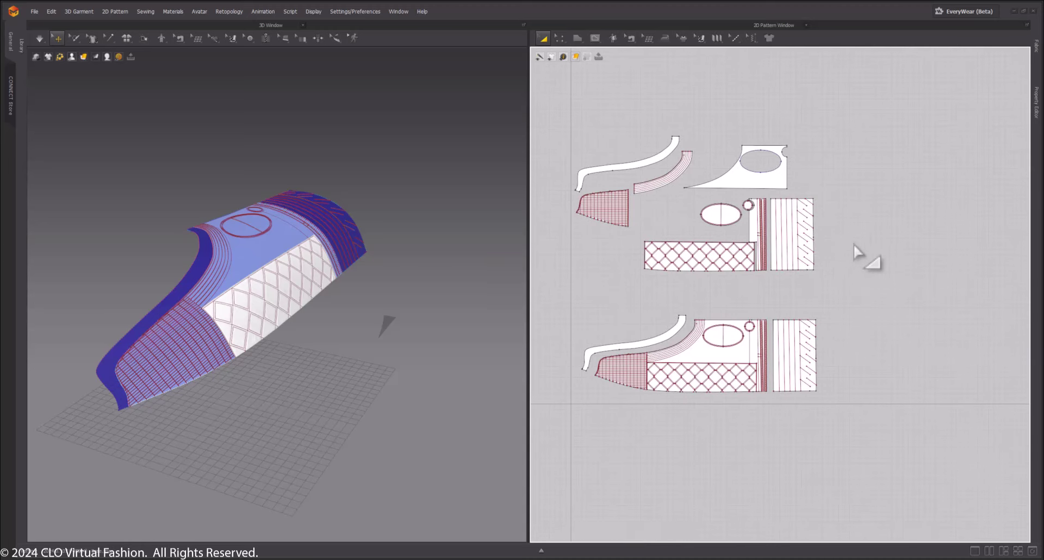
pyautogui.moveTo(826, 195); pyautogui.dragTo(769, 293)
pyautogui.moveTo(780, 233); pyautogui.dragTo(848, 231)
pyautogui.click(895, 162)
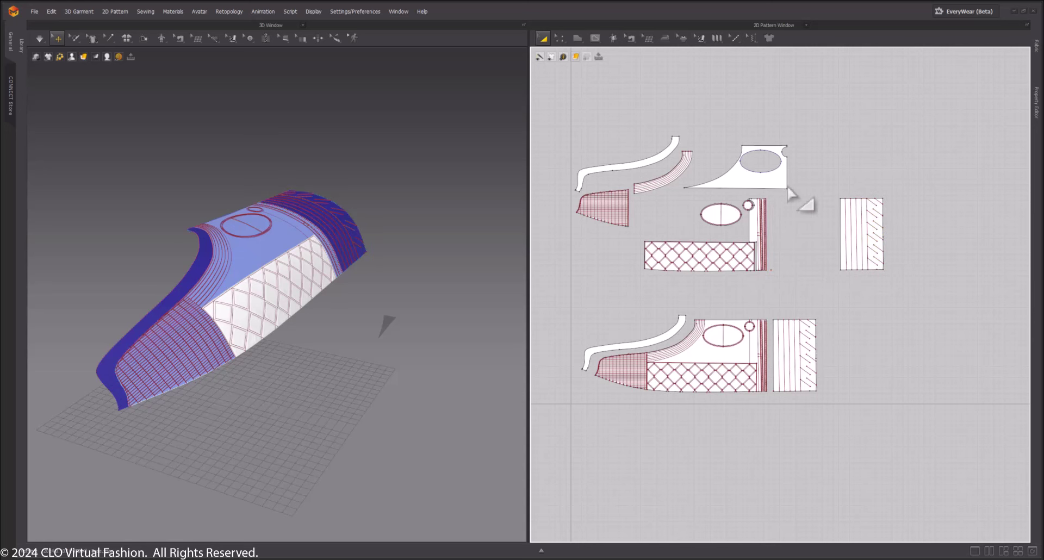
pyautogui.moveTo(749, 222); pyautogui.dragTo(812, 224)
pyautogui.click(866, 158)
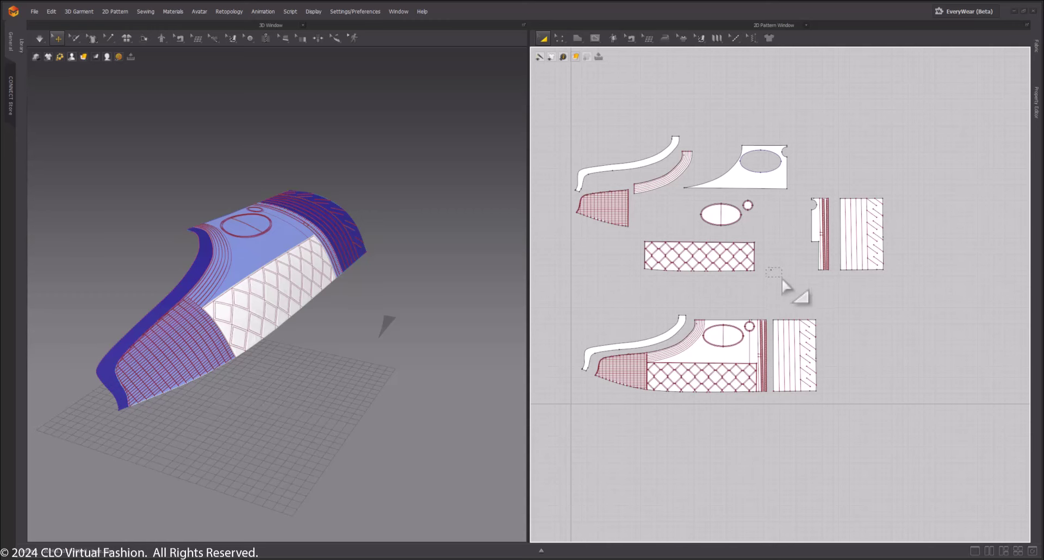
# Activate the curved striped band of the upper pattern set
pyautogui.scroll(2, 758, 320)
pyautogui.moveTo(769, 283); pyautogui.dragTo(790, 327, button='middle')
pyautogui.scroll(-2, 803, 314)
pyautogui.moveTo(379, 289); pyautogui.dragTo(353, 299, button='right')
pyautogui.moveTo(709, 224); pyautogui.dragTo(695, 200)
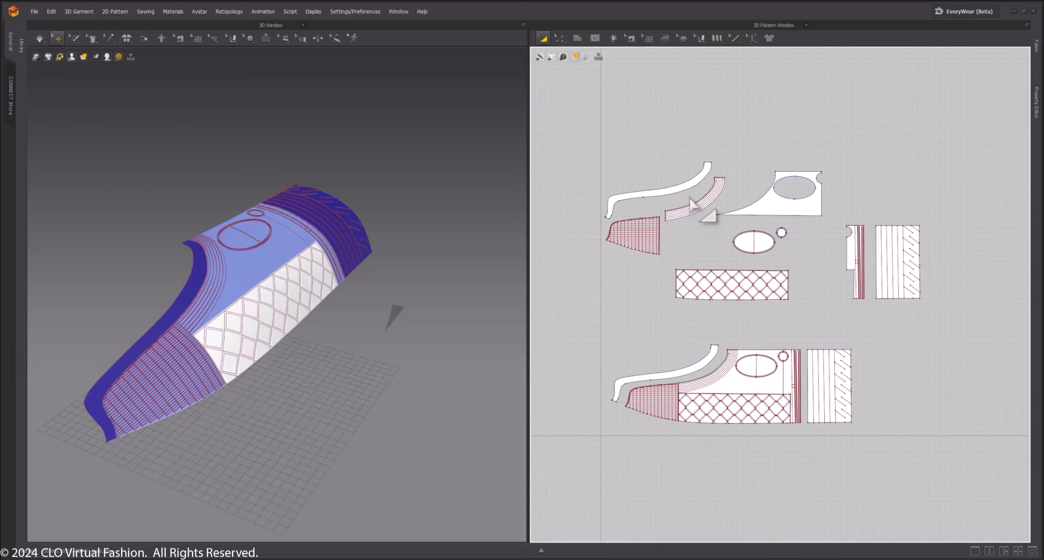
pyautogui.moveTo(747, 160); pyautogui.dragTo(662, 246)
pyautogui.rightClick(693, 205)
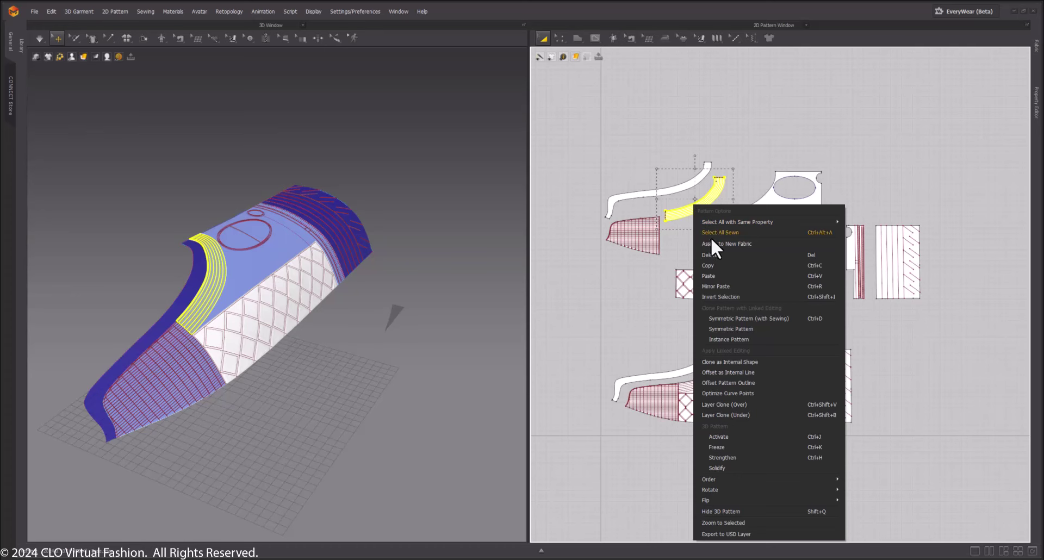
pyautogui.click(728, 435)
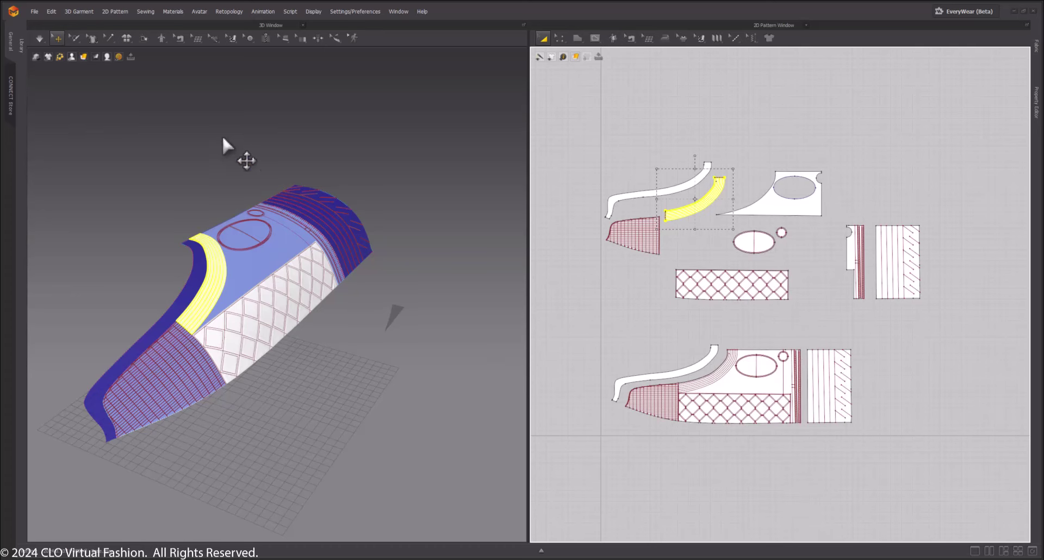
# Run a short simulation of the activated curved striped band while viewing it close up on the 3D hull
pyautogui.moveTo(221, 133); pyautogui.dragTo(268, 229, button='right')
pyautogui.scroll(3, 122, 214)
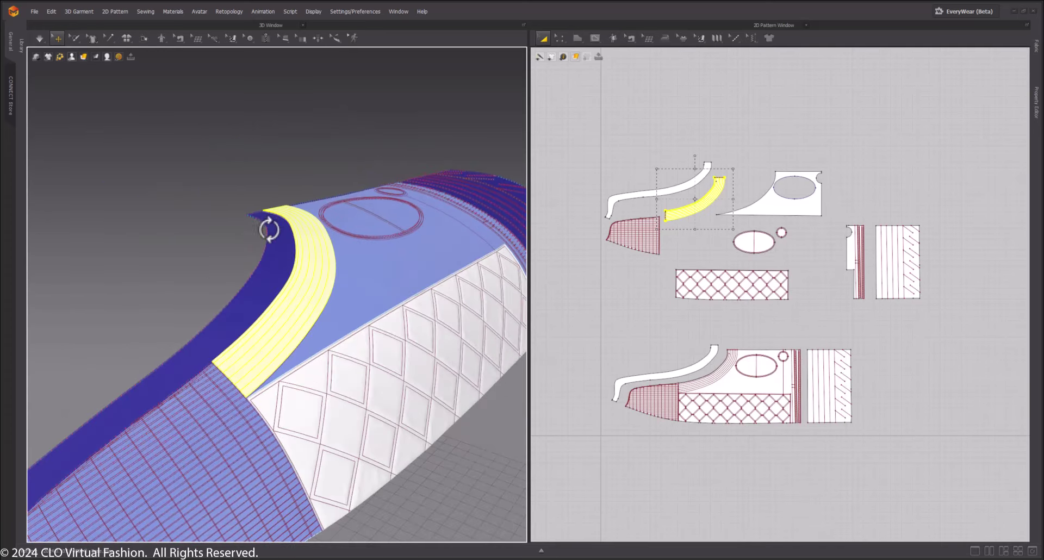
pyautogui.scroll(4, 274, 236)
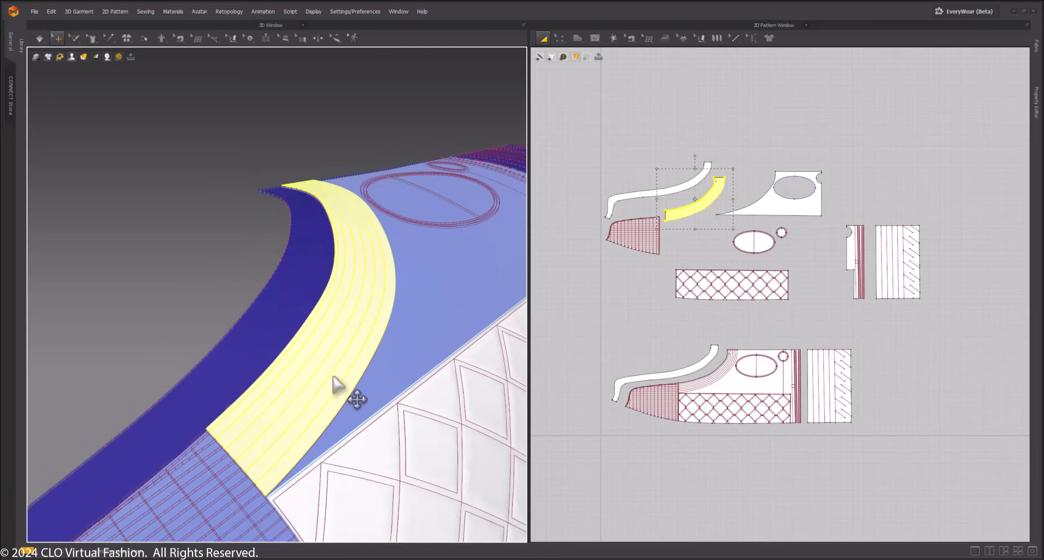
pyautogui.press('space')
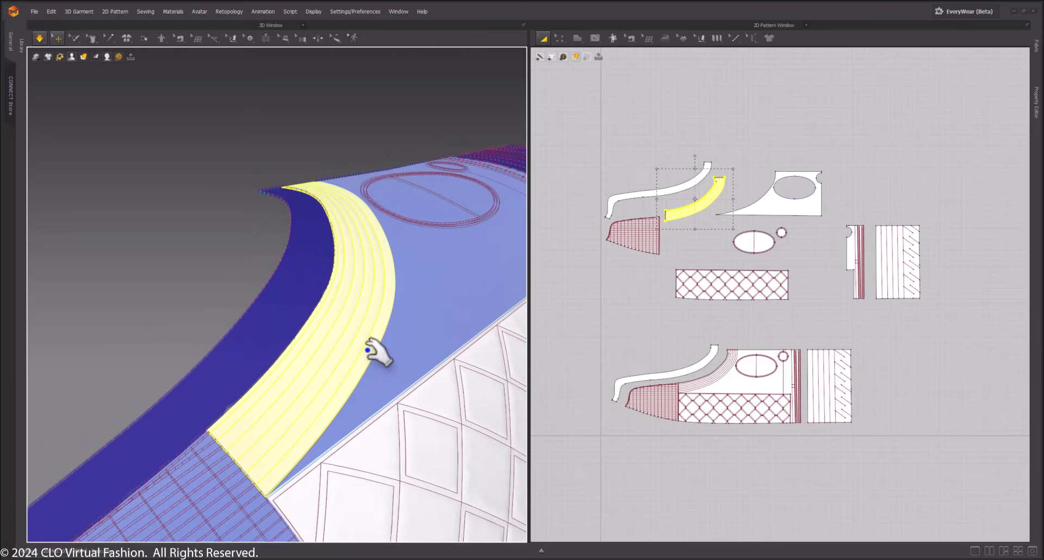
pyautogui.press('space')
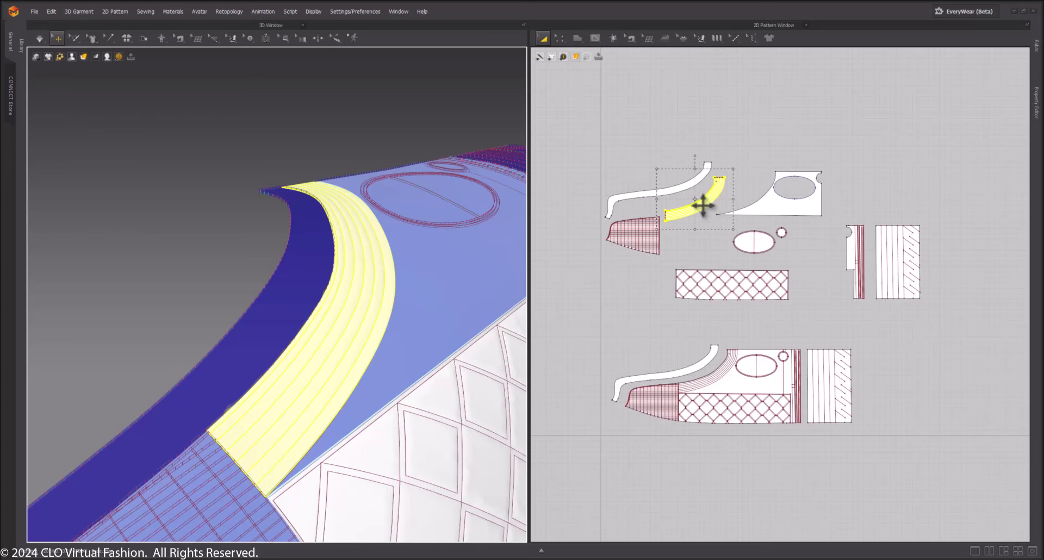
# Move the curved striped band to empty 2D space, enlarge it slightly and simulate it so it puffs up on the hull
pyautogui.moveTo(703, 205); pyautogui.dragTo(668, 121)
pyautogui.scroll(5, 726, 273)
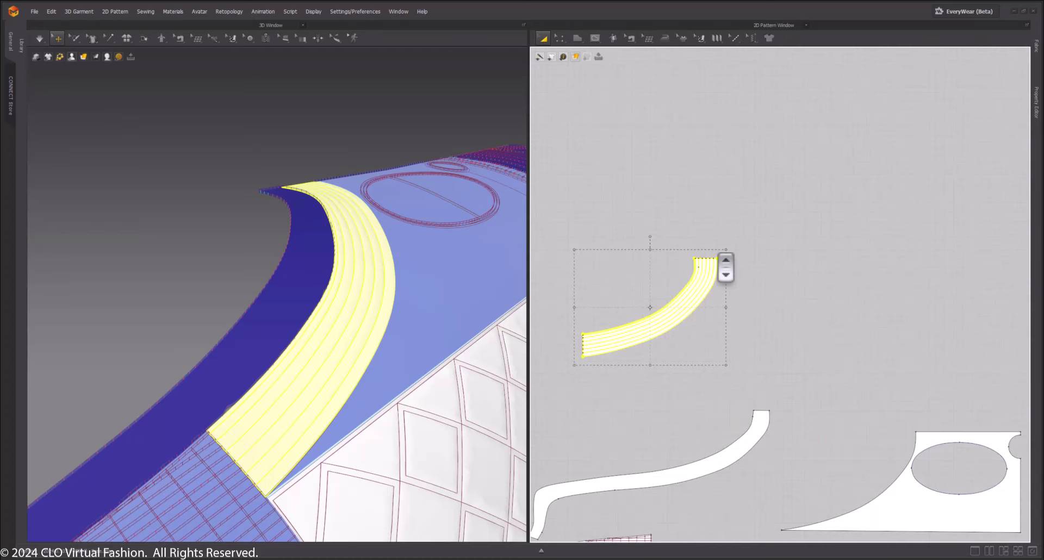
pyautogui.moveTo(728, 248); pyautogui.dragTo(733, 244)
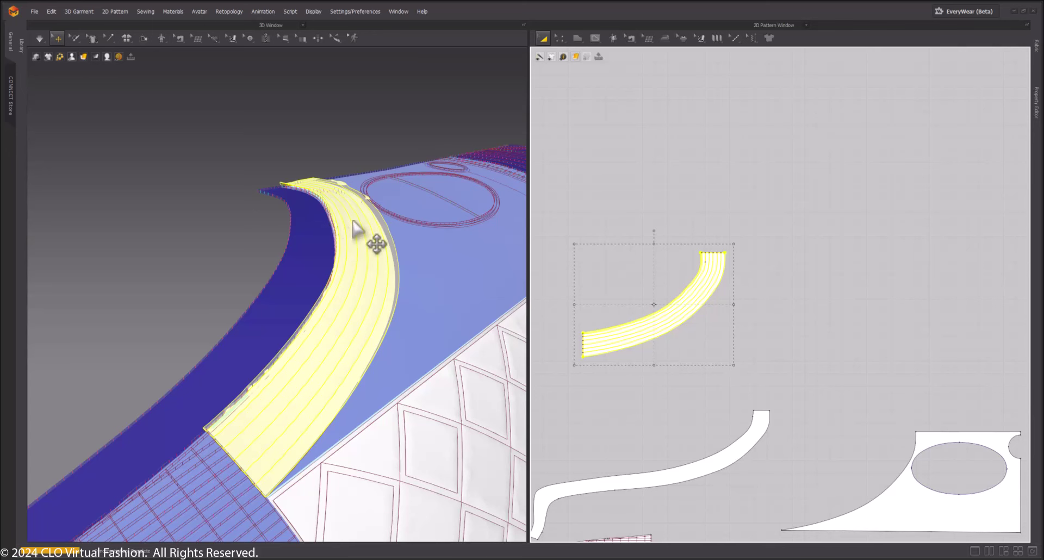
pyautogui.press('space')
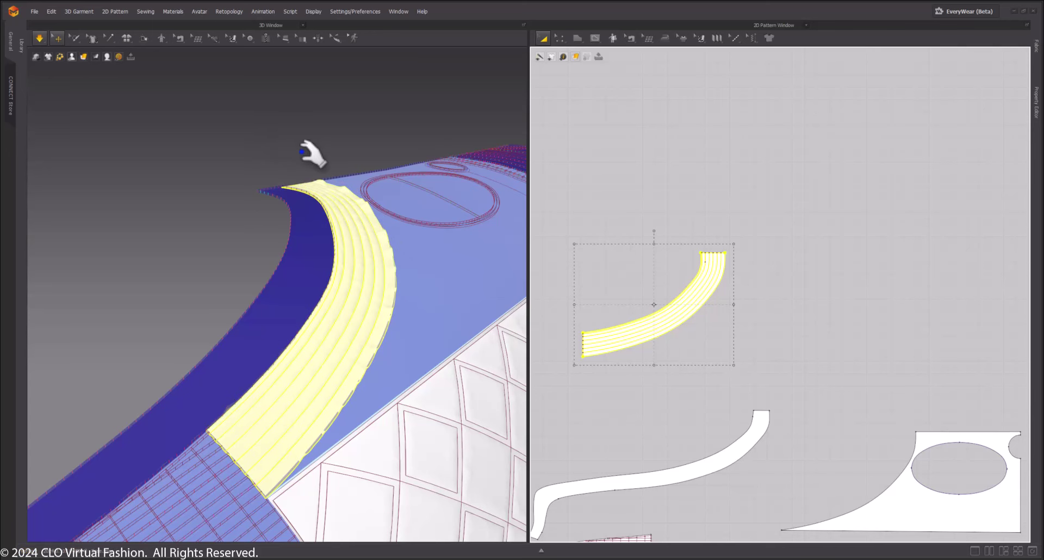
pyautogui.moveTo(365, 205); pyautogui.dragTo(197, 245, button='right')
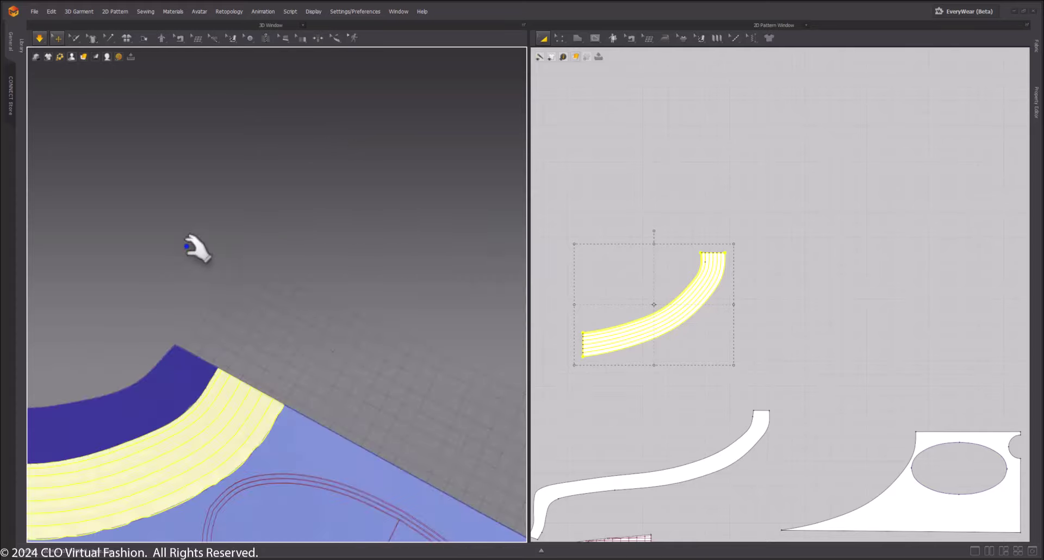
pyautogui.moveTo(196, 245); pyautogui.dragTo(339, 164, button='middle')
pyautogui.click(788, 277)
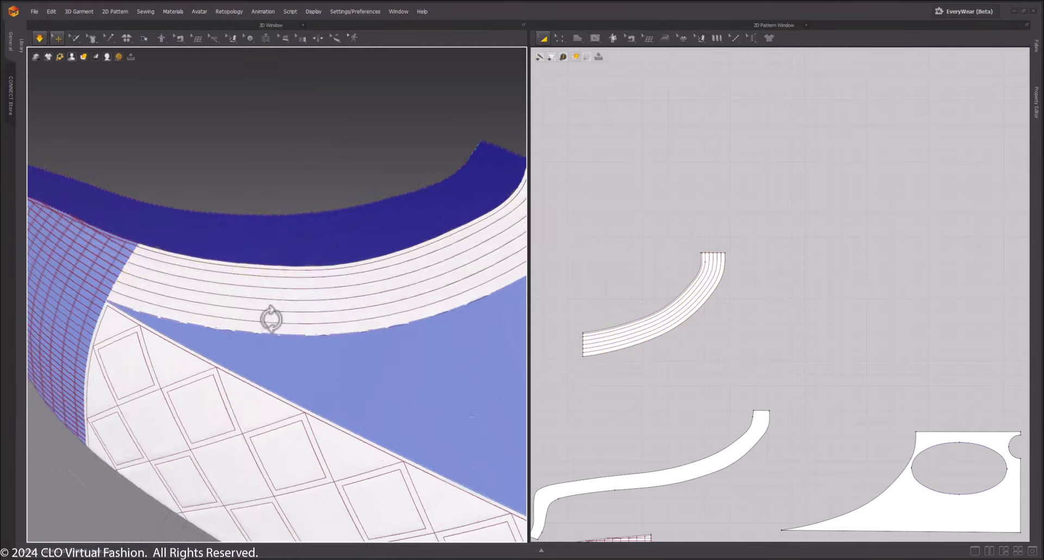
# Change the mesh style of the curved striped band to Quad (Optimized)
pyautogui.moveTo(270, 319); pyautogui.dragTo(268, 368, button='right')
pyautogui.moveTo(309, 382); pyautogui.dragTo(352, 297, button='middle')
pyautogui.click(351, 297)
pyautogui.rightClick(350, 297)
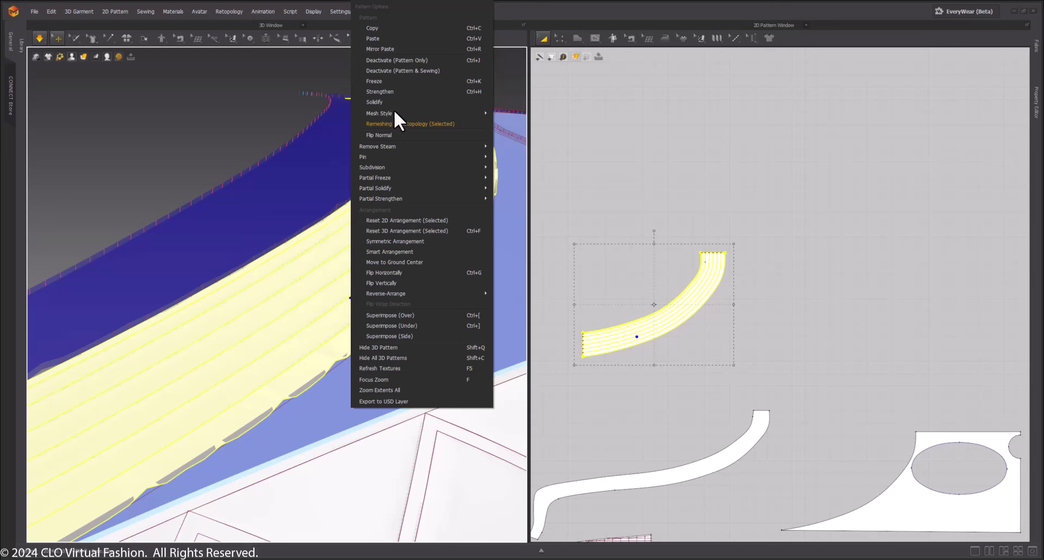
pyautogui.moveTo(394, 112)
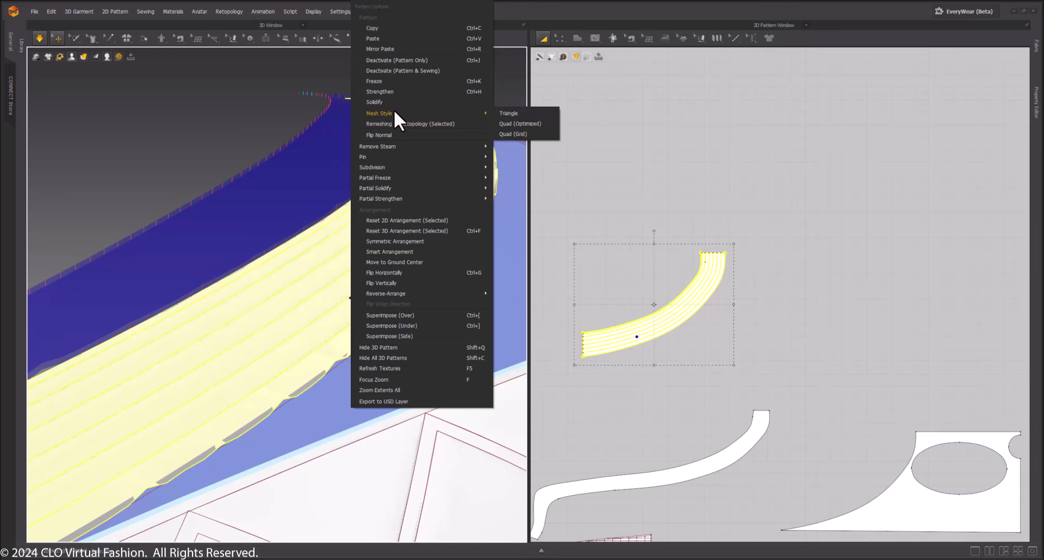
pyautogui.click(527, 123)
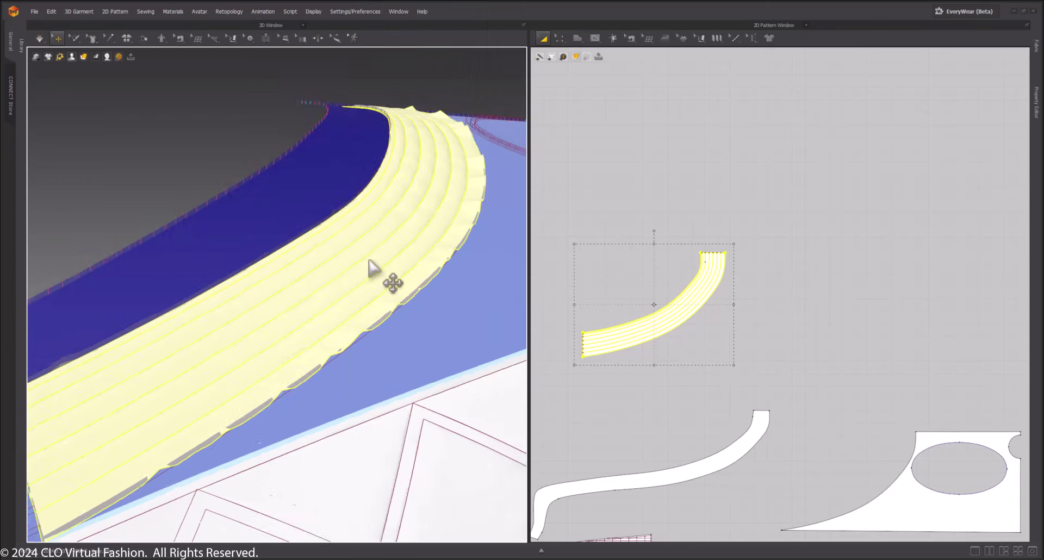
# Simulate the curved striped band with its new mesh and examine its folds against the rest of the hull
pyautogui.scroll(-3, 369, 260)
pyautogui.moveTo(372, 272); pyautogui.dragTo(244, 184, button='right')
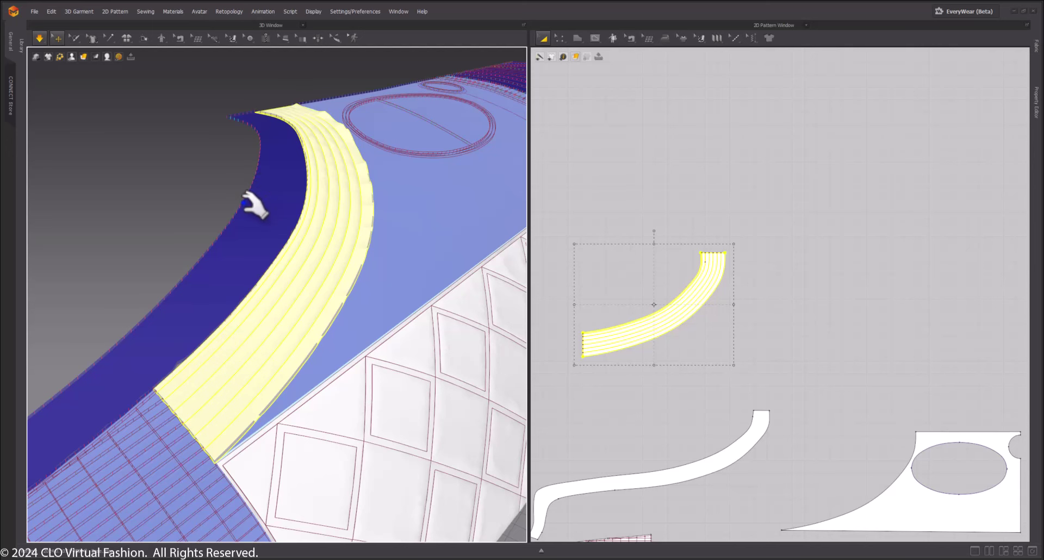
pyautogui.moveTo(195, 171); pyautogui.dragTo(283, 143, button='right')
pyautogui.click(350, 188)
pyautogui.scroll(-5, 288, 163)
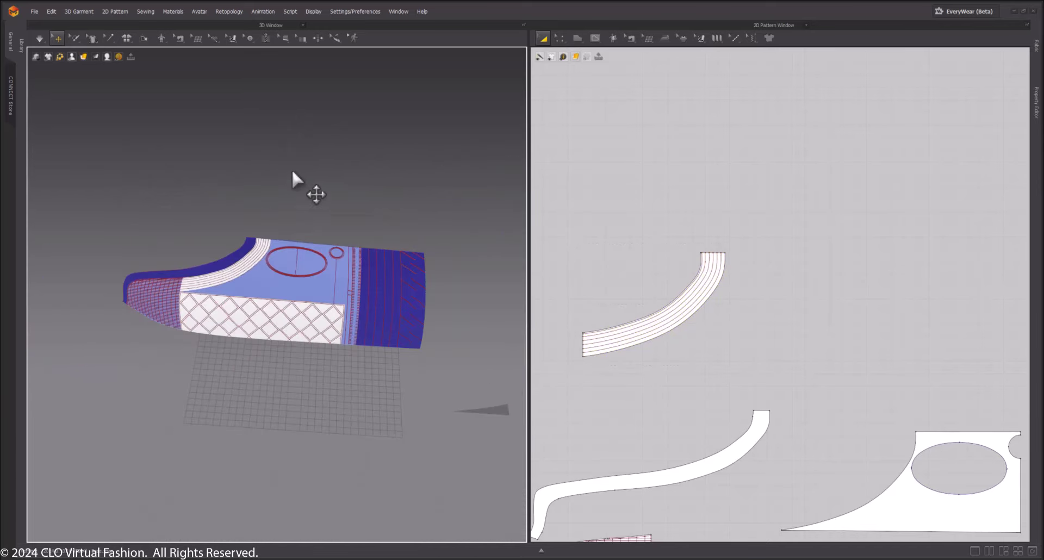
pyautogui.moveTo(294, 177); pyautogui.dragTo(508, 245, button='right')
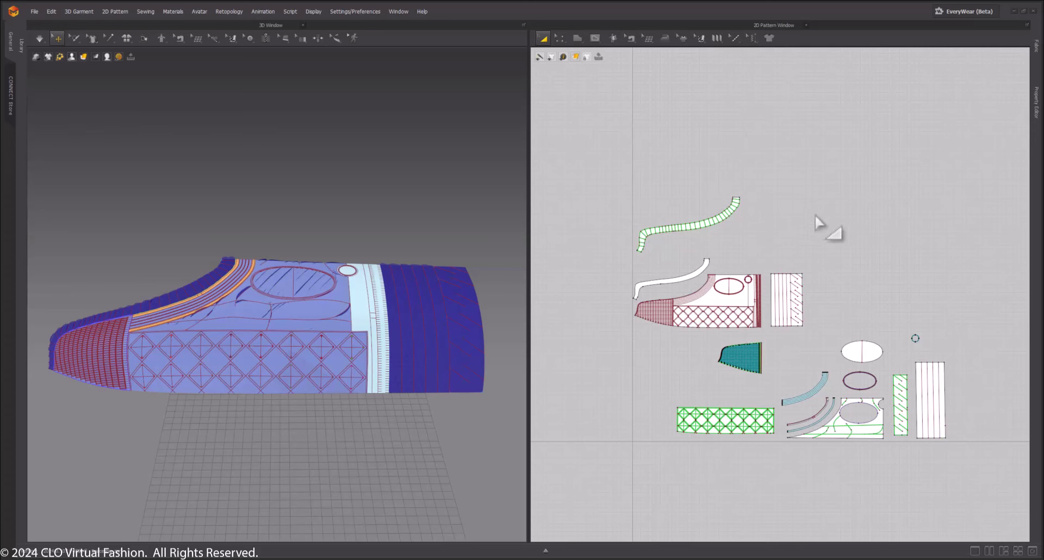
# Examine the dense grid of internal lines on the nose panel of the 3D hull up close
pyautogui.moveTo(226, 336); pyautogui.dragTo(208, 315, button='right')
pyautogui.scroll(3, 209, 315)
pyautogui.moveTo(130, 333); pyautogui.dragTo(387, 298, button='middle')
pyautogui.scroll(4, 351, 292)
pyautogui.moveTo(456, 302); pyautogui.dragTo(331, 310, button='middle')
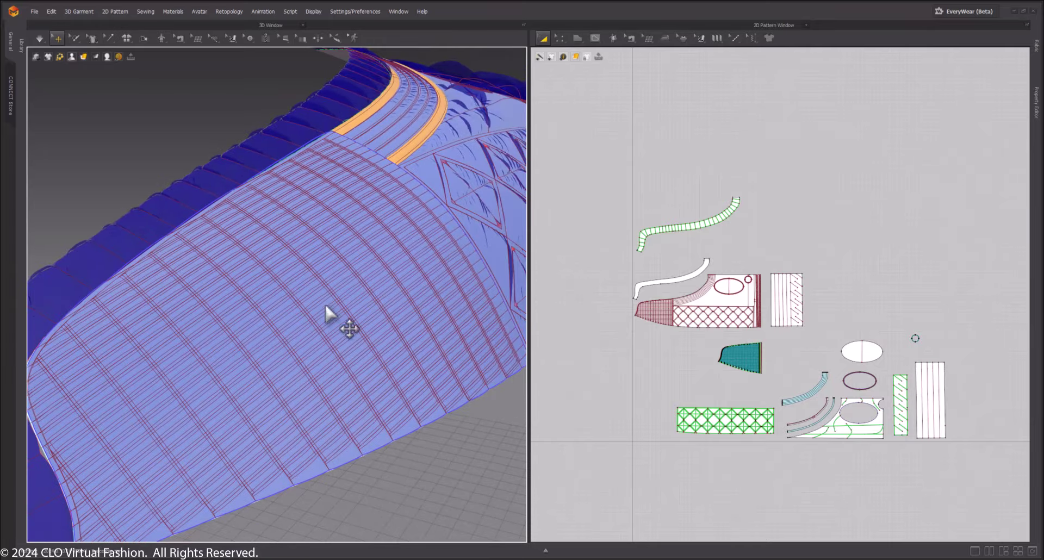
pyautogui.moveTo(198, 368); pyautogui.dragTo(326, 294, button='right')
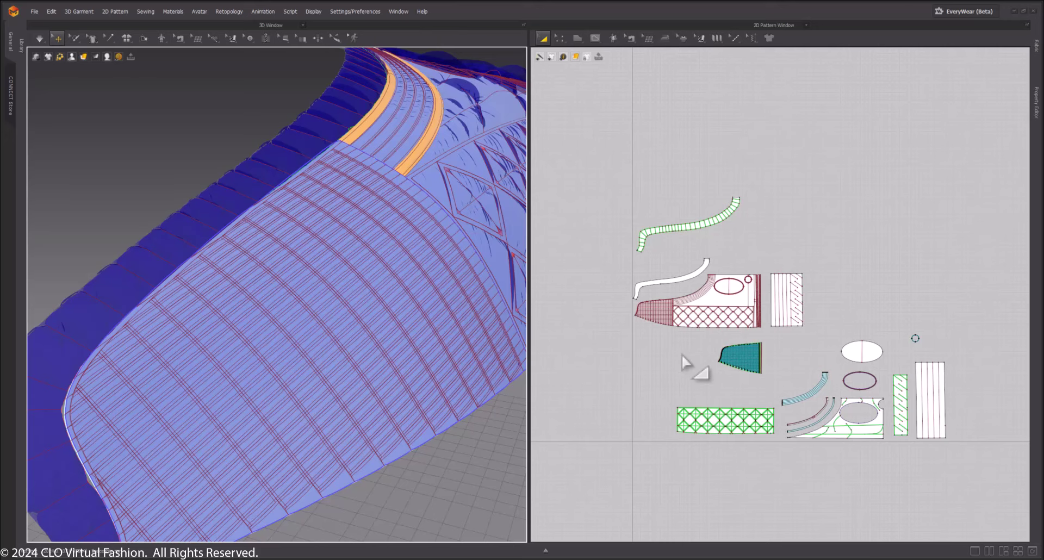
# Compare the fold strength, fold angle and elastic settings of three neighbouring vertical internal lines on the nose panel
pyautogui.scroll(3, 686, 363)
pyautogui.scroll(5, 625, 391)
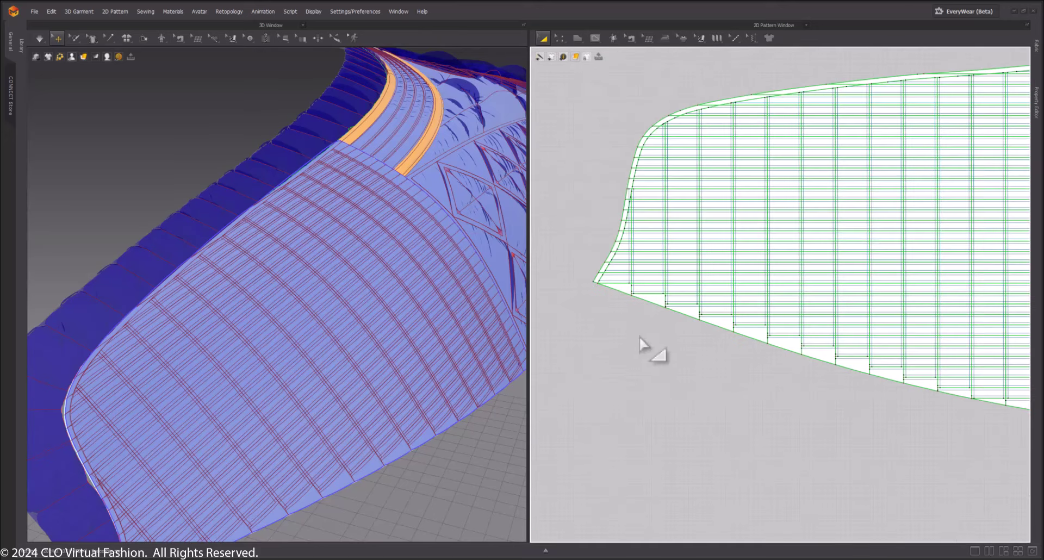
pyautogui.moveTo(639, 343); pyautogui.dragTo(629, 466, button='middle')
pyautogui.press('z')
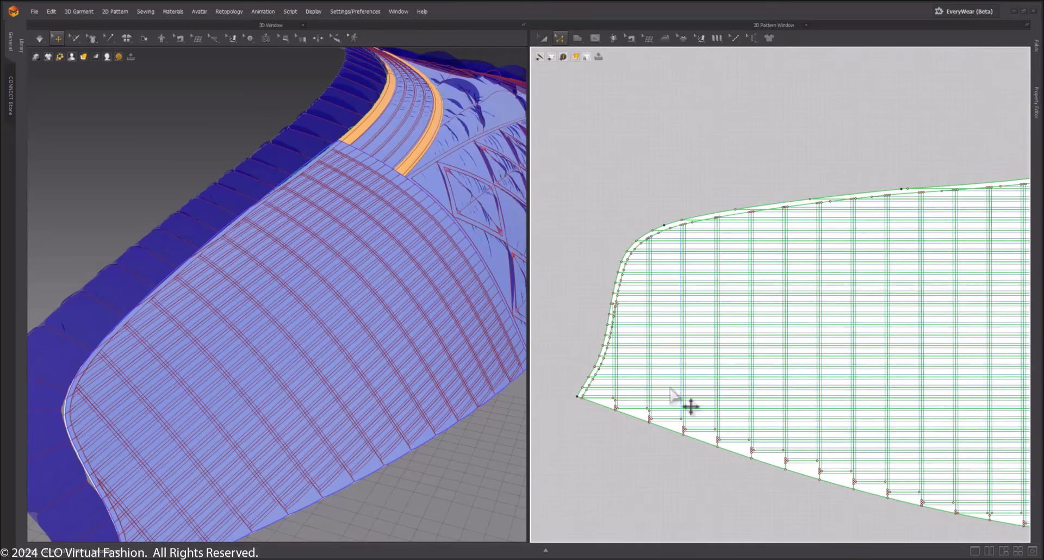
pyautogui.click(647, 334)
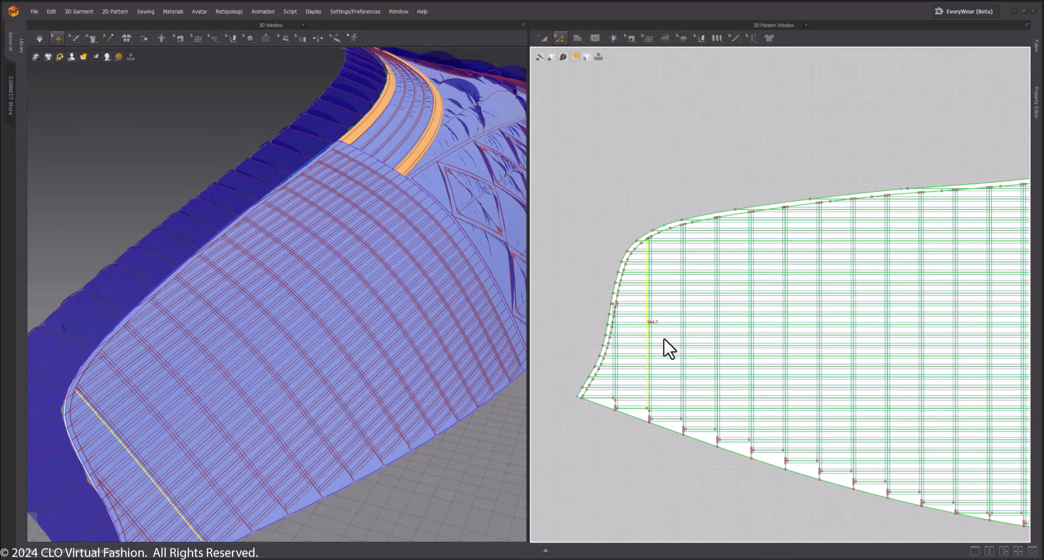
pyautogui.click(1034, 97)
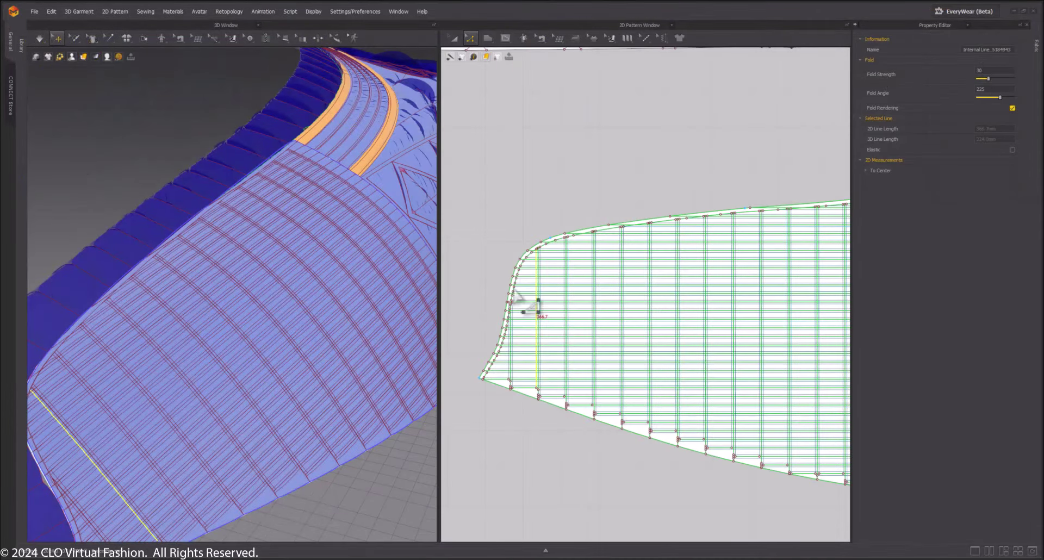
pyautogui.scroll(5, 552, 308)
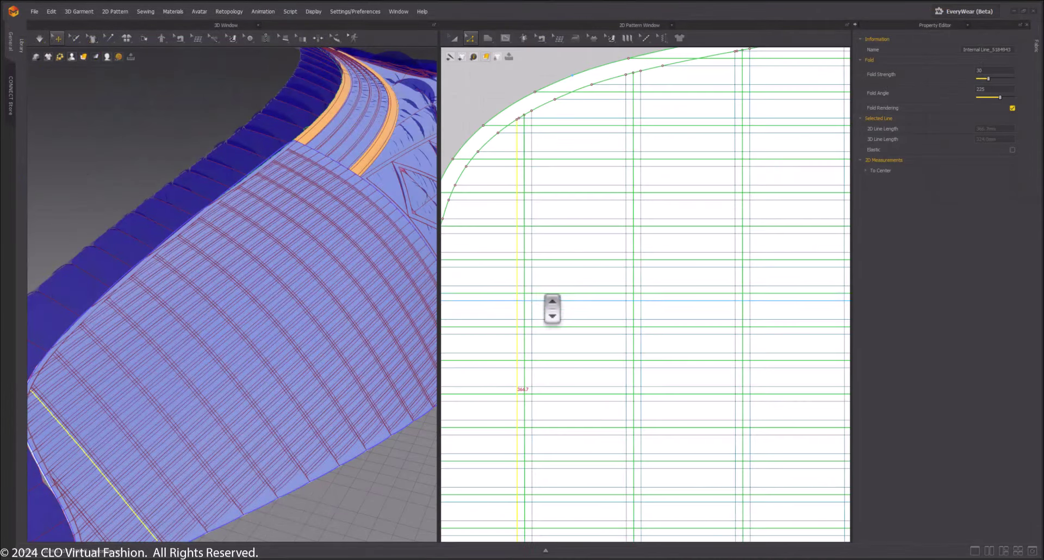
pyautogui.click(525, 277)
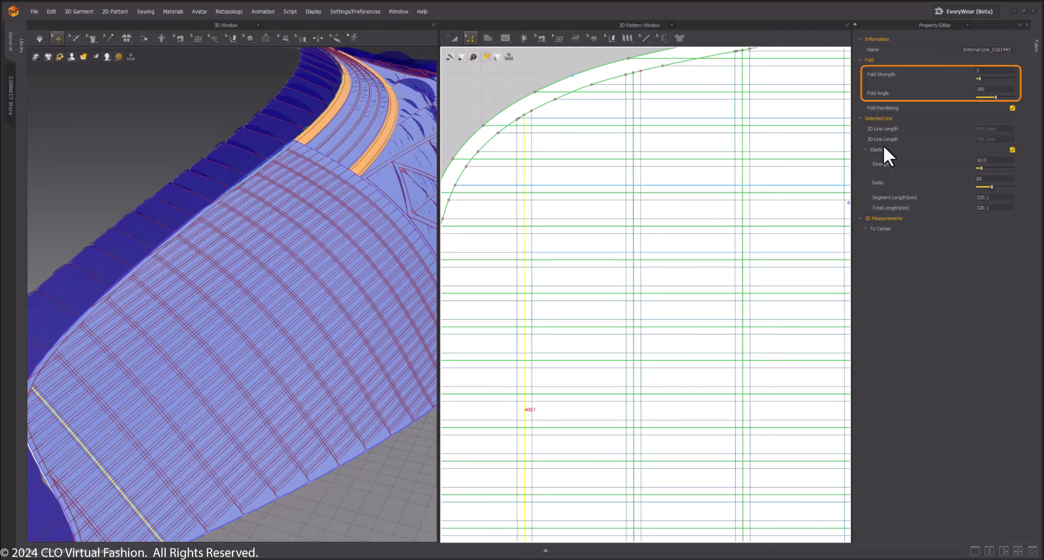
pyautogui.click(532, 241)
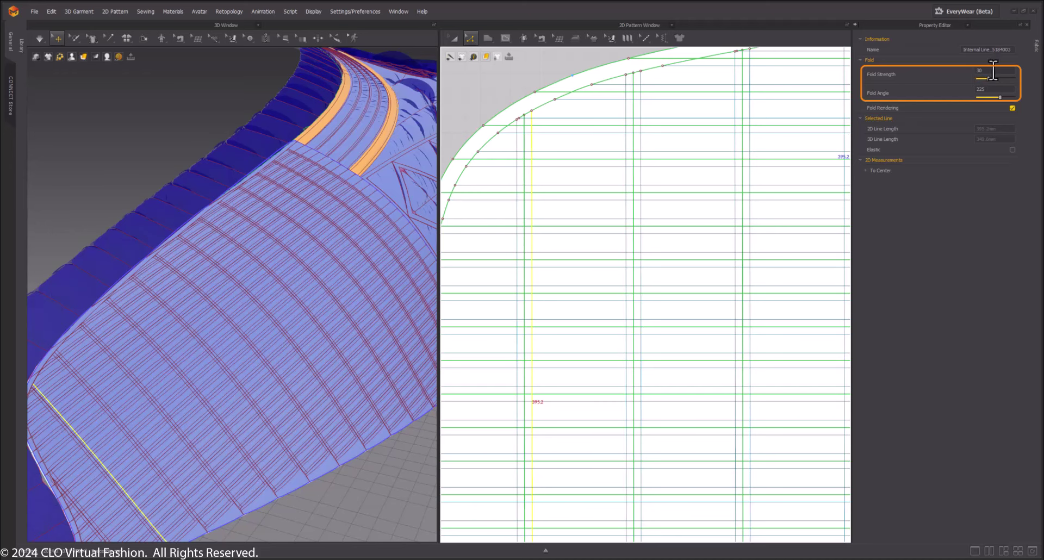
# Examine the shrinkage and pressure settings of the separated diamond-patterned side panel
pyautogui.scroll(-4, 177, 321)
pyautogui.moveTo(312, 239); pyautogui.dragTo(298, 349, button='middle')
pyautogui.moveTo(298, 349)
pyautogui.mouseDown(button='right')
pyautogui.moveTo(282, 324)
pyautogui.moveTo(224, 335)
pyautogui.mouseUp(button='right')
pyautogui.scroll(-3, 231, 337)
pyautogui.scroll(-5, 658, 396)
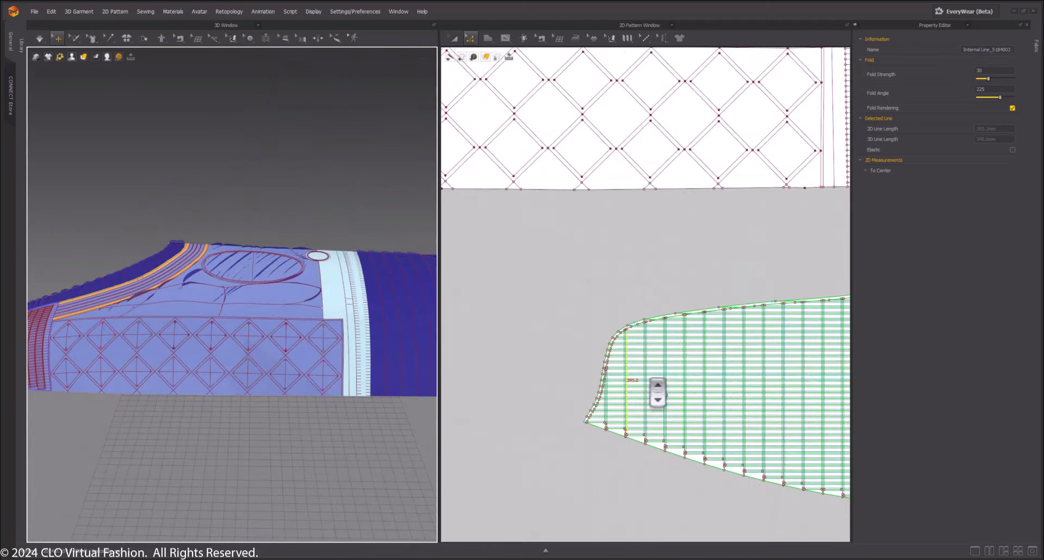
pyautogui.scroll(-2, 716, 392)
pyautogui.moveTo(632, 527); pyautogui.dragTo(564, 349, button='right')
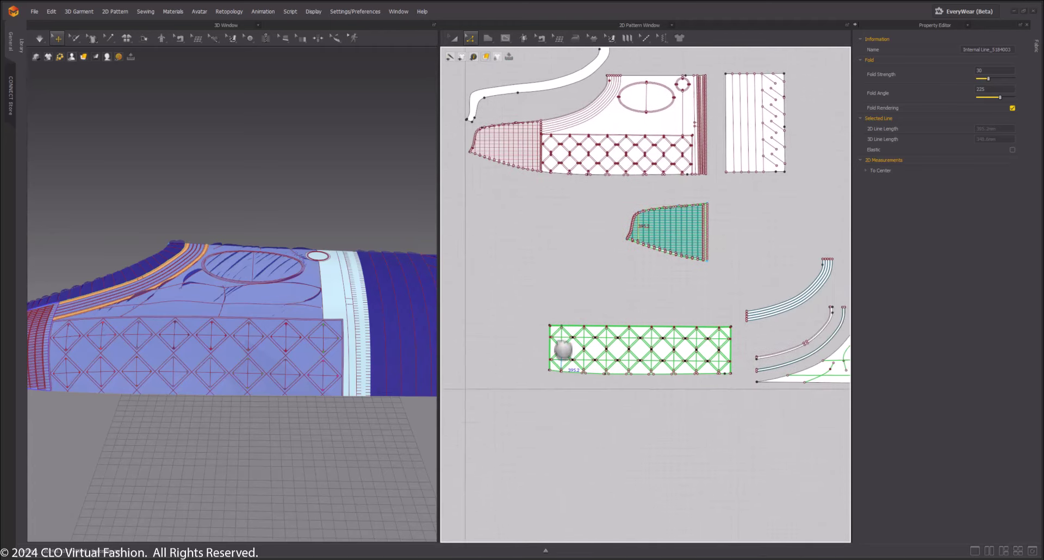
pyautogui.scroll(-2, 557, 321)
pyautogui.scroll(6, 564, 328)
pyautogui.scroll(-1, 608, 344)
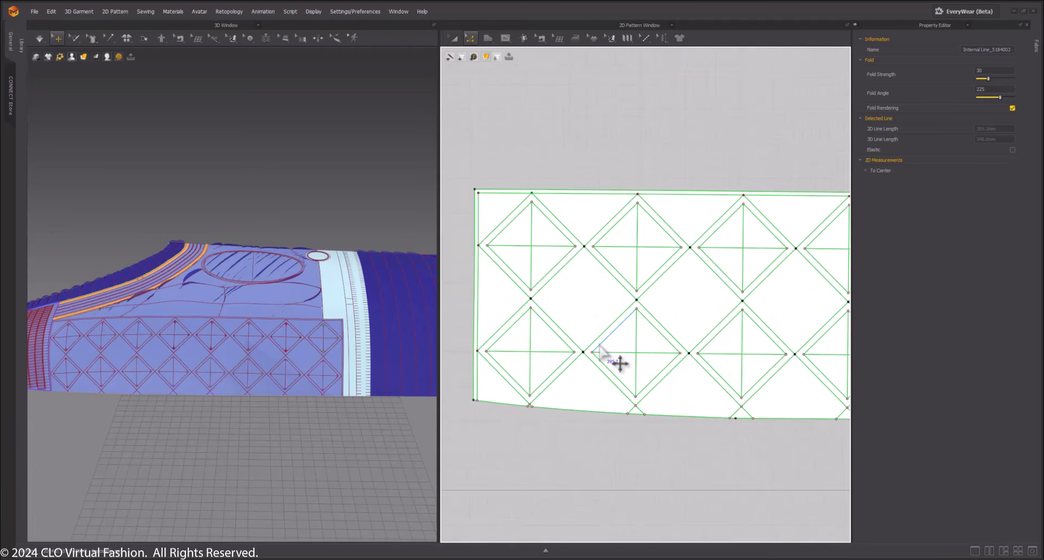
pyautogui.press('a')
pyautogui.click(592, 296)
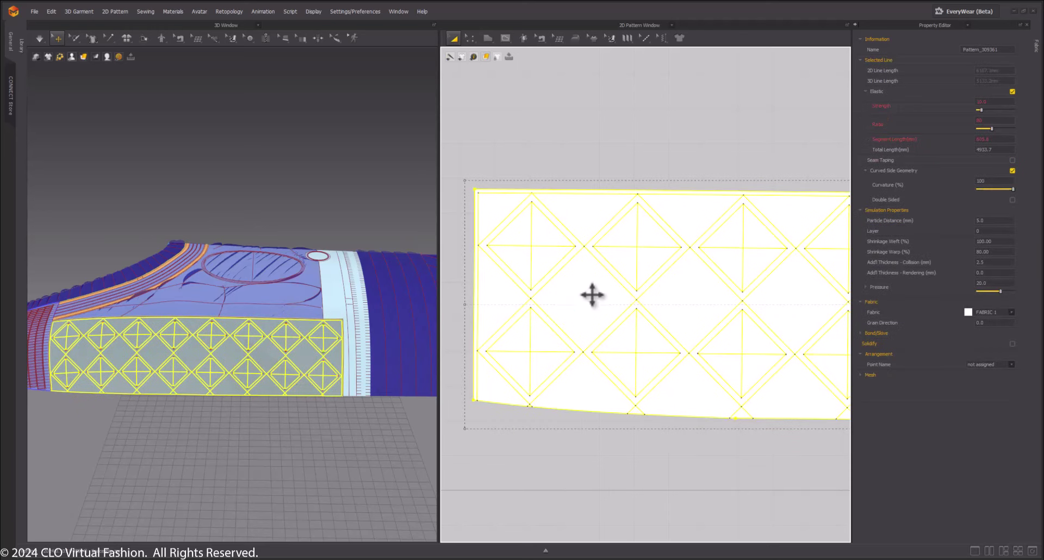
pyautogui.scroll(-2, 601, 450)
pyautogui.scroll(-2, 620, 385)
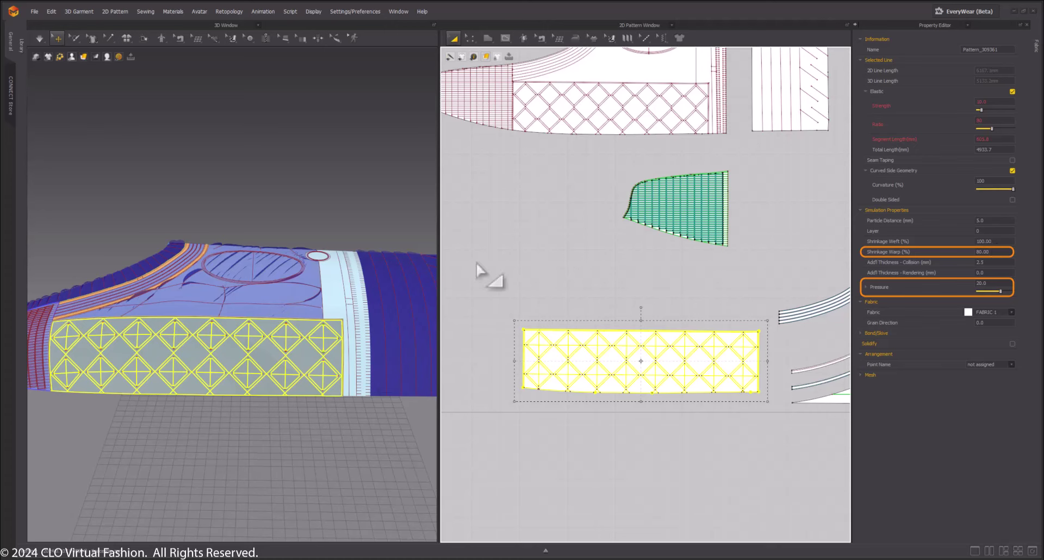
# Activate the diamond-patterned side panel on the 3D hull
pyautogui.moveTo(164, 185); pyautogui.dragTo(254, 173, button='right')
pyautogui.click(313, 420)
pyautogui.moveTo(312, 420); pyautogui.dragTo(299, 322, button='right')
pyautogui.scroll(5, 360, 349)
pyautogui.click(294, 320)
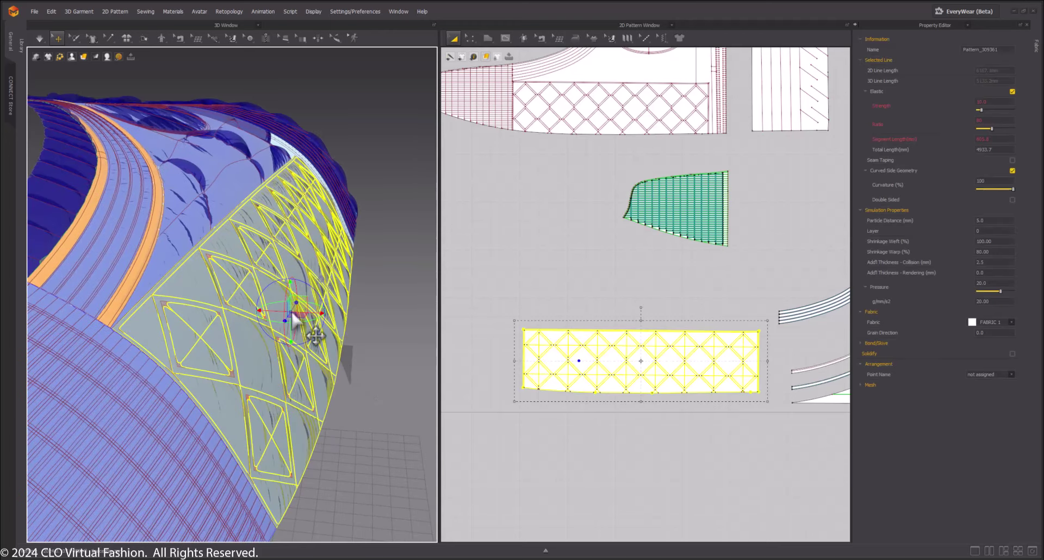
pyautogui.rightClick(292, 314)
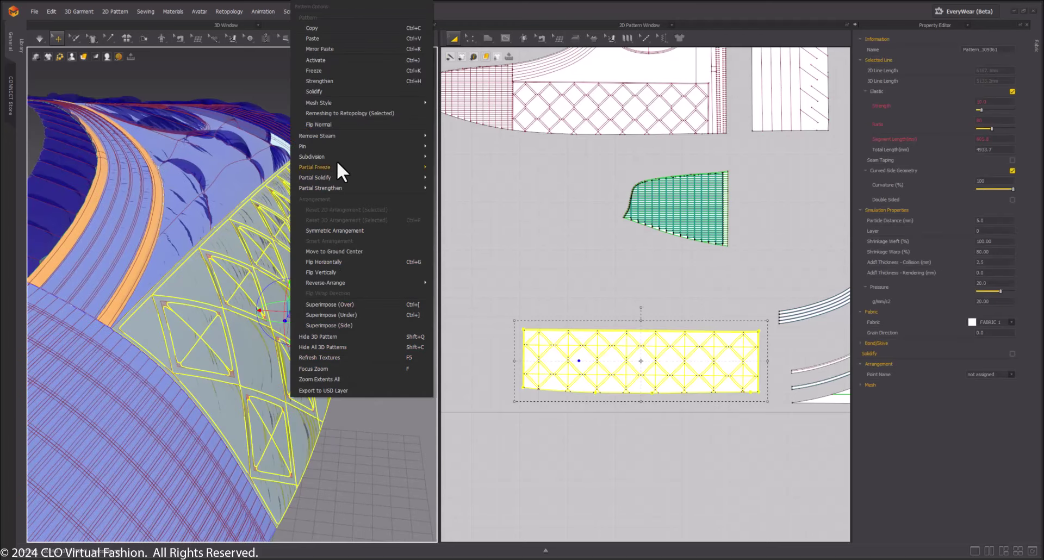
pyautogui.click(376, 263)
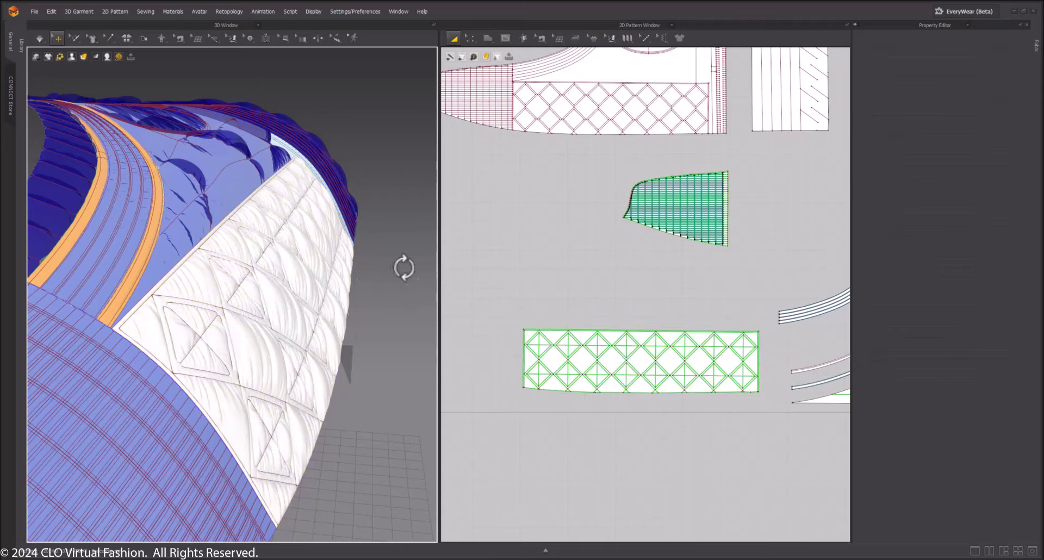
pyautogui.moveTo(403, 268); pyautogui.dragTo(413, 340, button='right')
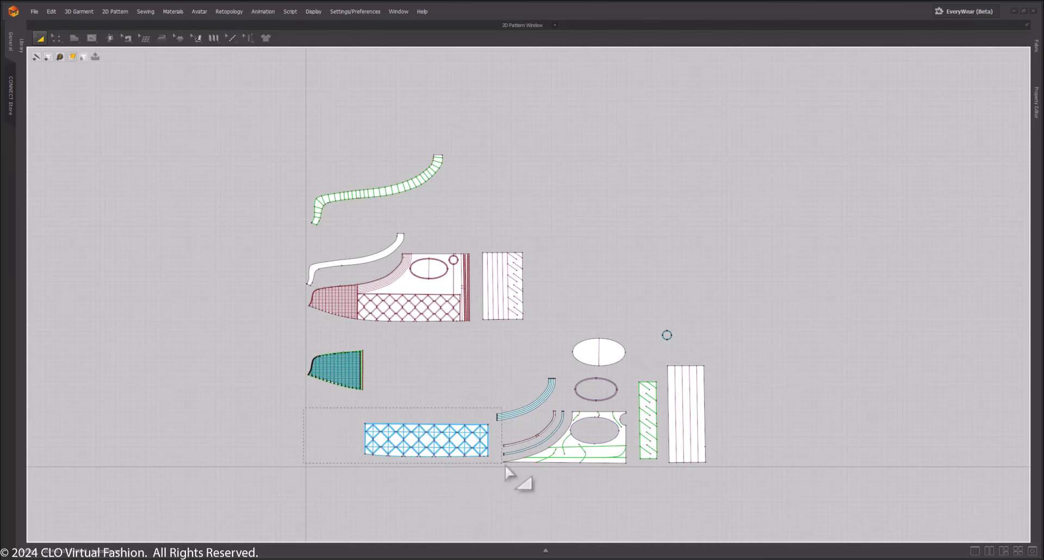
pyautogui.click(480, 454)
pyautogui.hotkey('ctrl', 'c')
pyautogui.hotkey('ctrl', 'v')
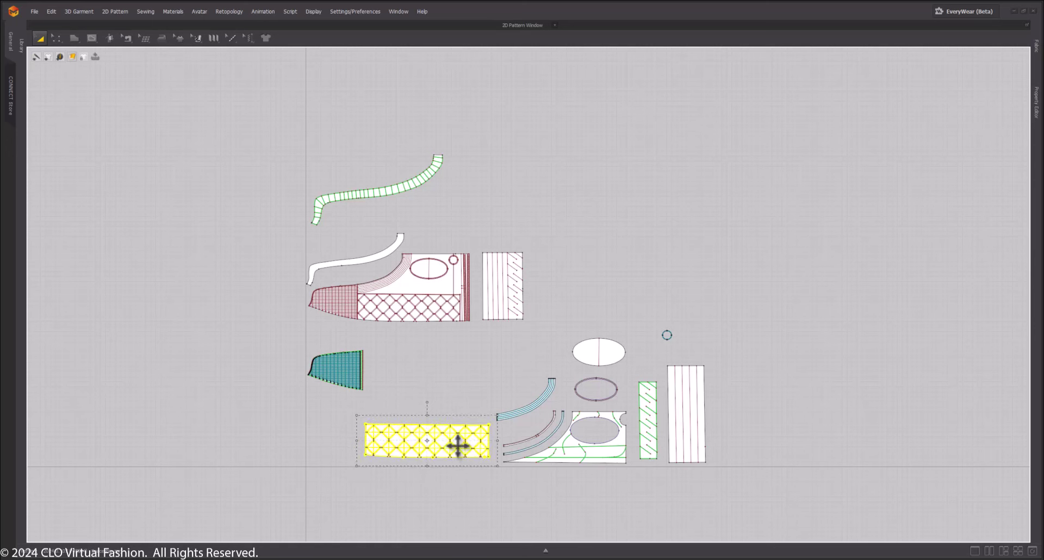
pyautogui.click(457, 446)
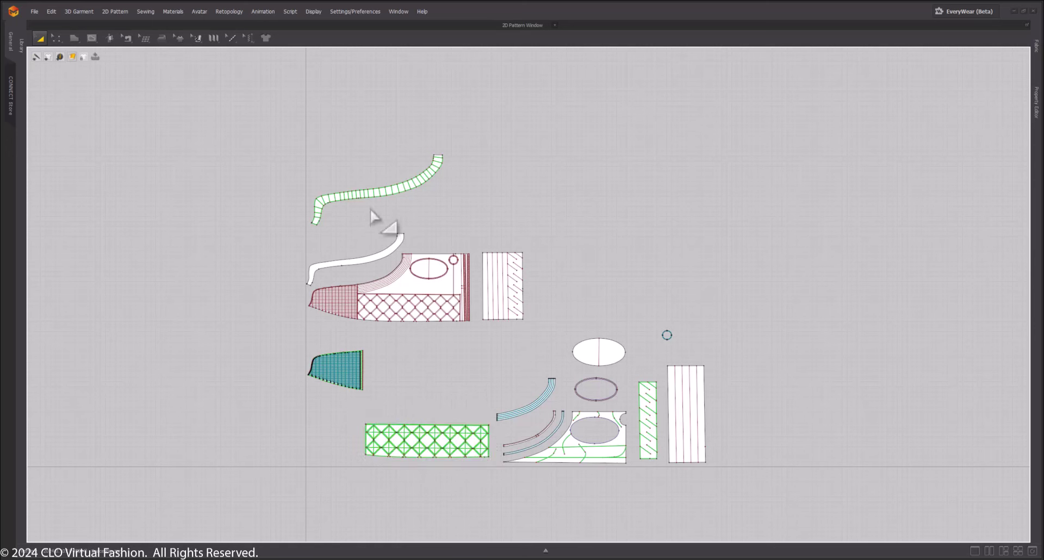
pyautogui.moveTo(267, 244); pyautogui.dragTo(549, 348)
pyautogui.click(570, 293)
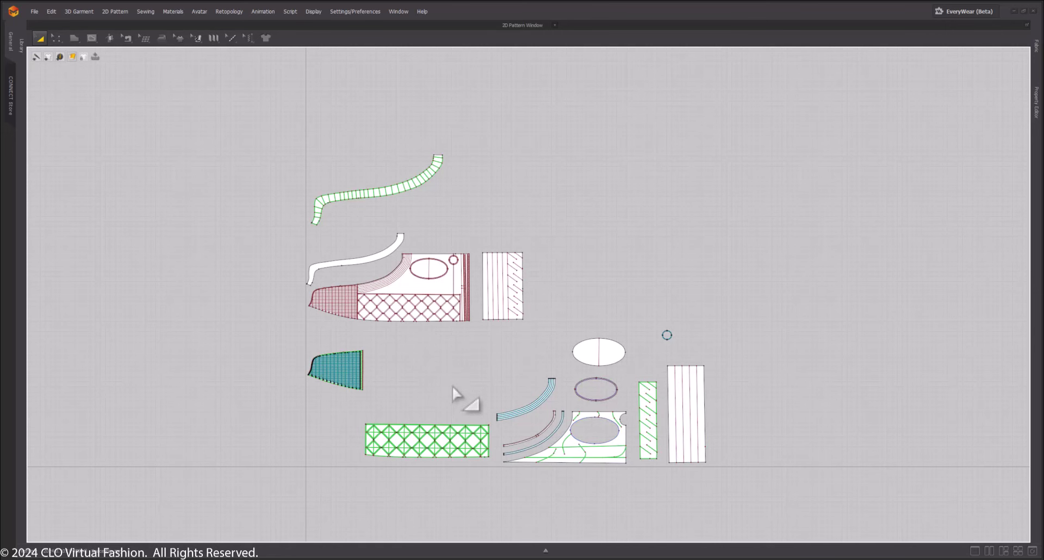
pyautogui.moveTo(454, 396); pyautogui.dragTo(492, 357, button='middle')
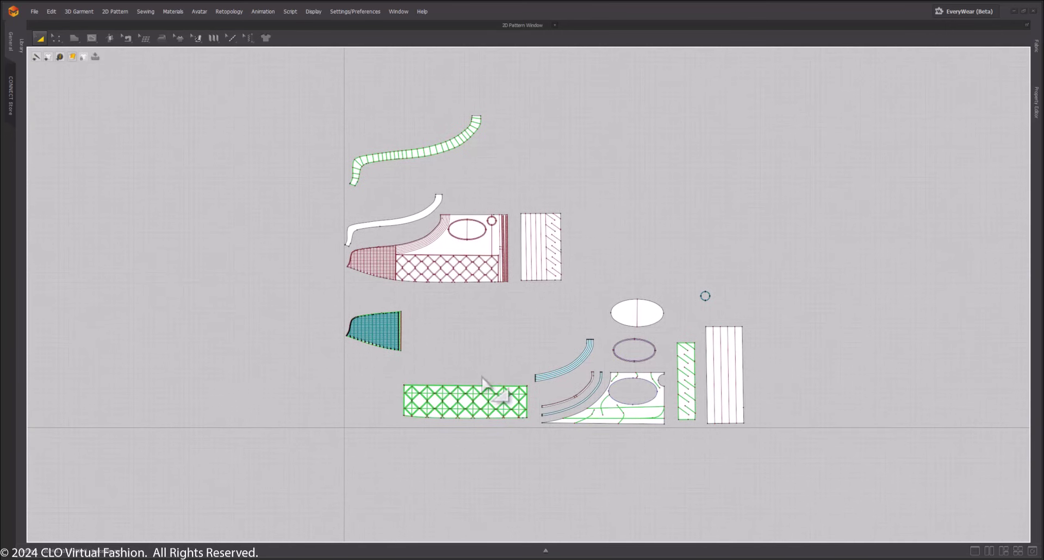
# Show the 3D and 2D views together and copy the striped panel at the rear of the hull
pyautogui.click(988, 551)
pyautogui.moveTo(366, 214); pyautogui.dragTo(433, 163, button='right')
pyautogui.moveTo(434, 163); pyautogui.dragTo(342, 220, button='middle')
pyautogui.click(356, 289)
pyautogui.moveTo(417, 205); pyautogui.dragTo(354, 214, button='right')
pyautogui.moveTo(401, 233); pyautogui.dragTo(300, 242, button='middle')
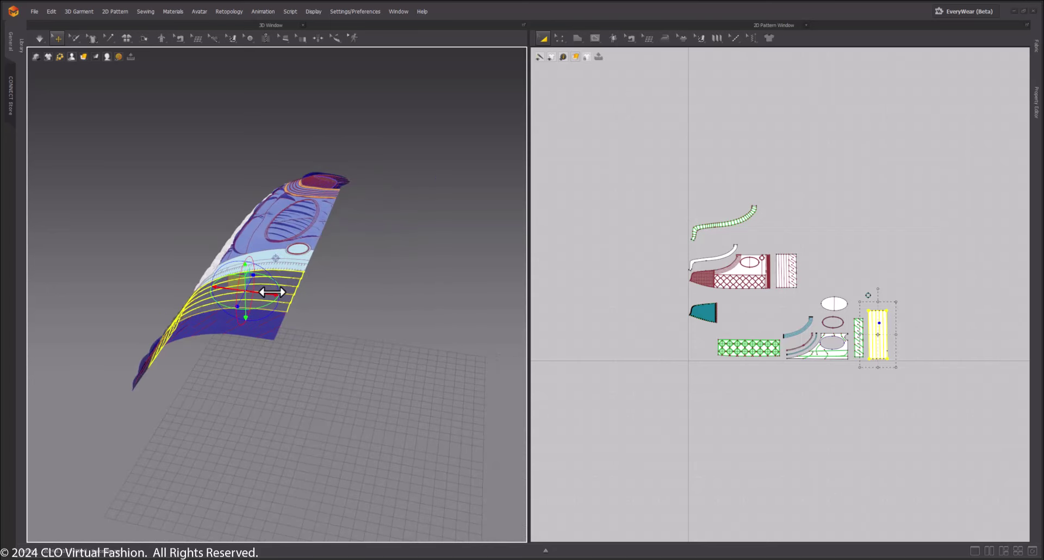
pyautogui.rightClick(887, 342)
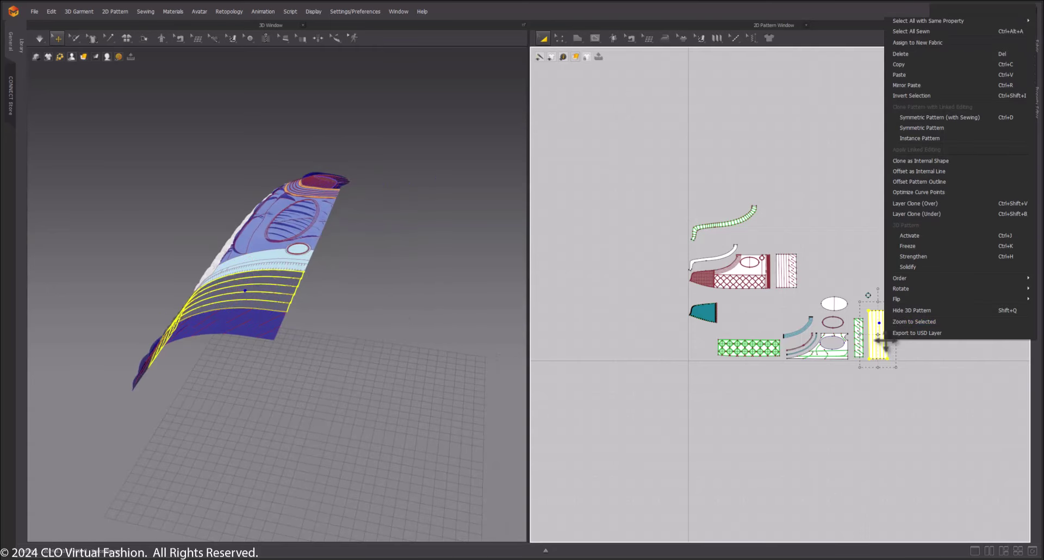
pyautogui.click(918, 64)
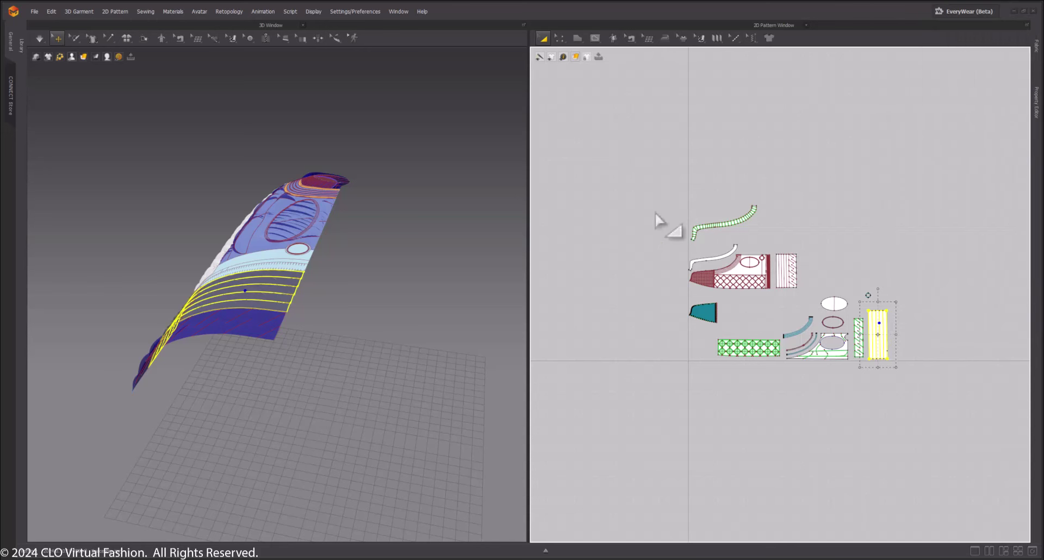
# Mirror-paste the copied striped rear panel onto the opposite side of the hull in 3D and place its 2D pattern
pyautogui.rightClick(344, 299)
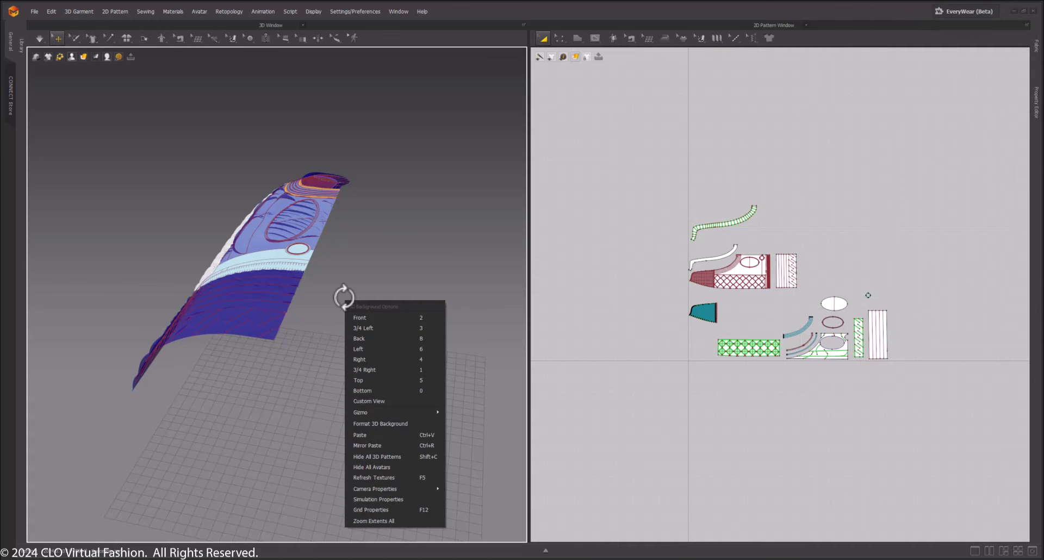
pyautogui.click(376, 446)
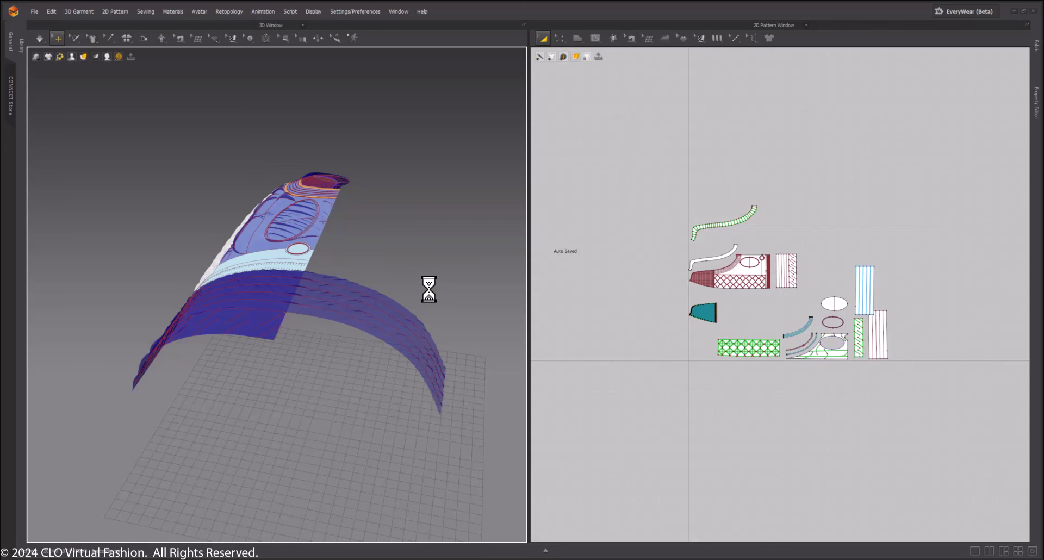
pyautogui.rightClick(466, 258)
pyautogui.click(418, 232)
pyautogui.moveTo(402, 245); pyautogui.dragTo(396, 331, button='right')
pyautogui.click(195, 331)
pyautogui.click(146, 417)
pyautogui.click(292, 370)
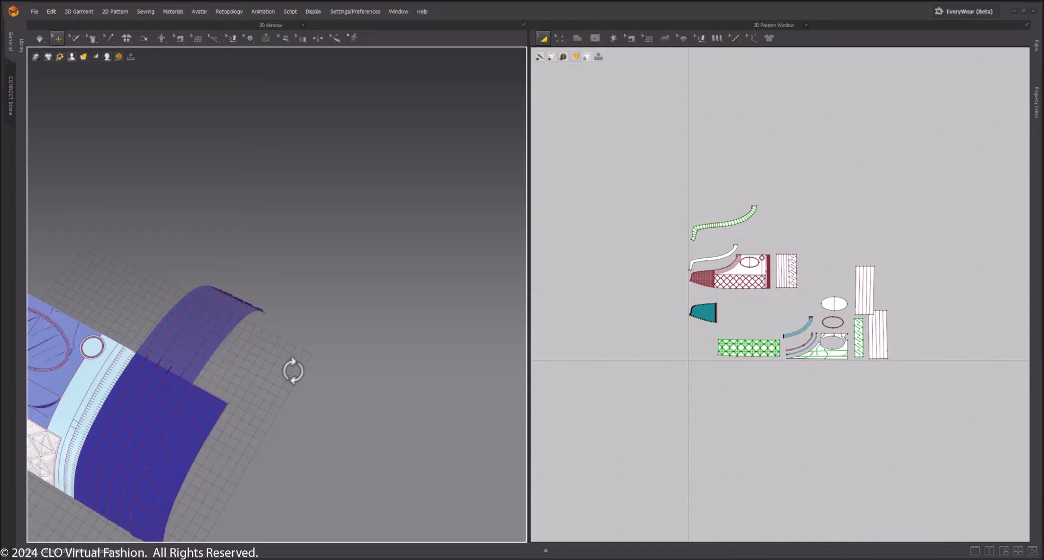
# Activate the striped rear panel together with its mirrored copy
pyautogui.moveTo(202, 362); pyautogui.dragTo(315, 226, button='right')
pyautogui.scroll(5, 315, 354)
pyautogui.click(346, 155)
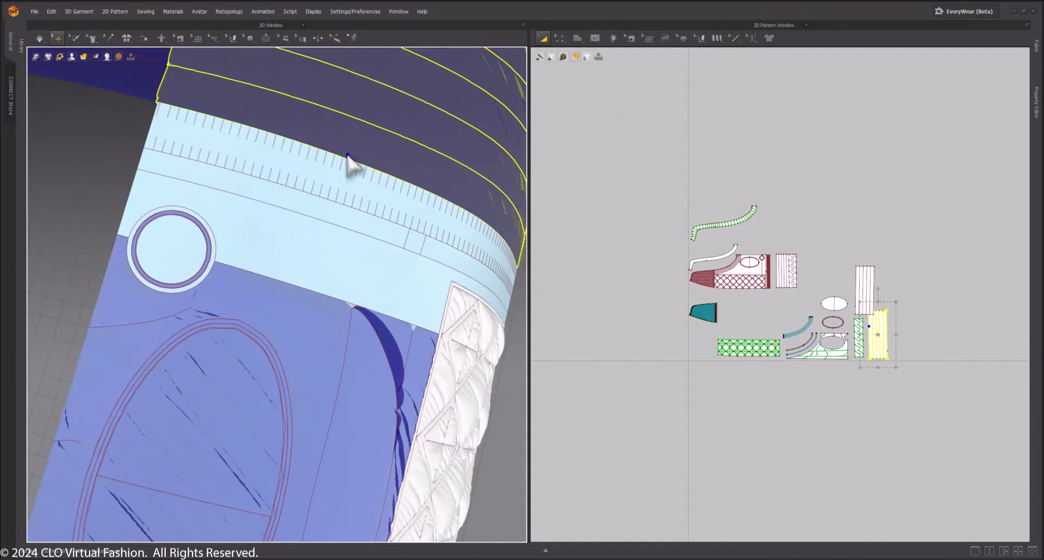
pyautogui.moveTo(347, 156); pyautogui.dragTo(282, 266, button='right')
pyautogui.scroll(-3, 282, 266)
pyautogui.click(450, 124)
pyautogui.scroll(1, 410, 208)
pyautogui.click(286, 311)
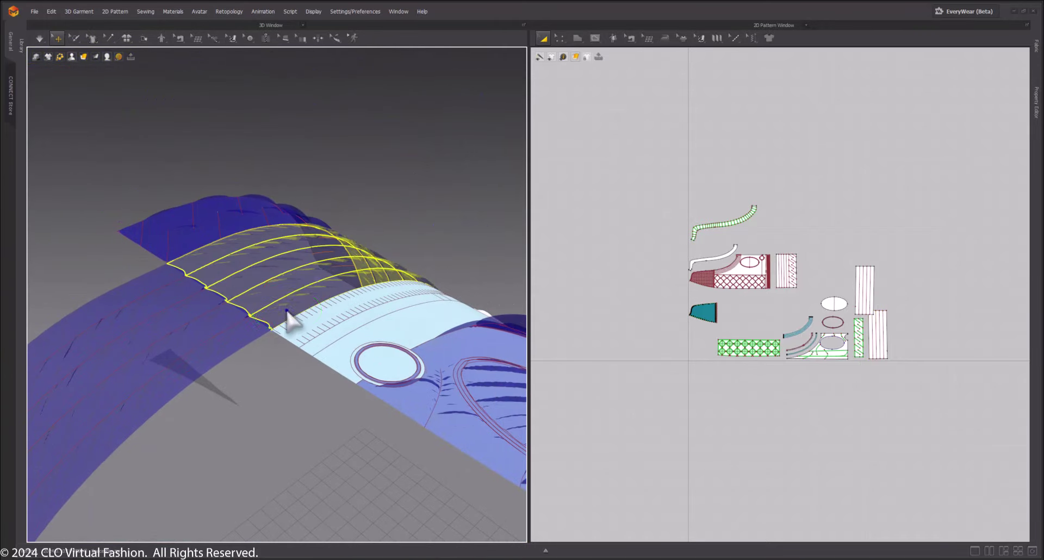
pyautogui.click(160, 348)
pyautogui.rightClick(172, 322)
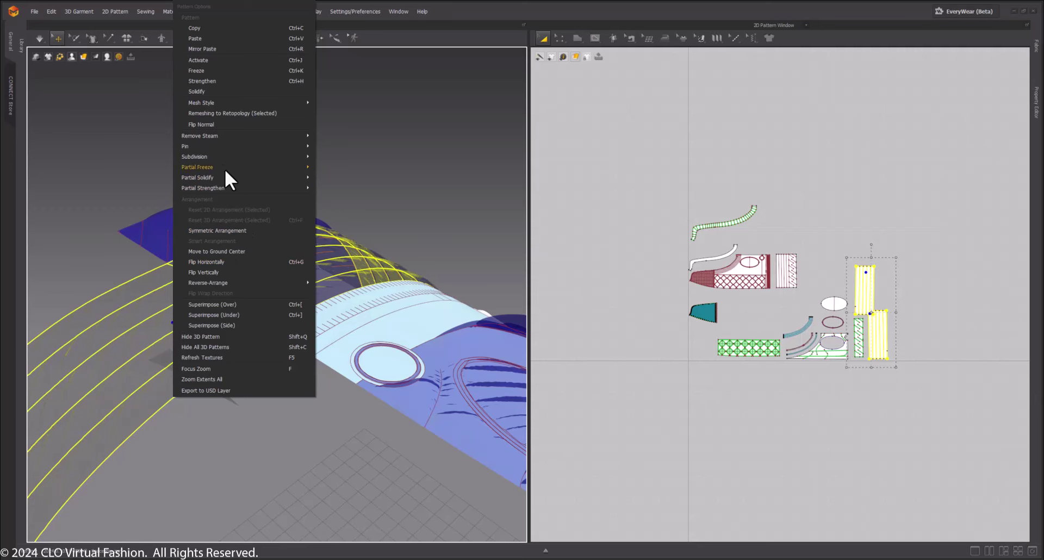
pyautogui.click(208, 60)
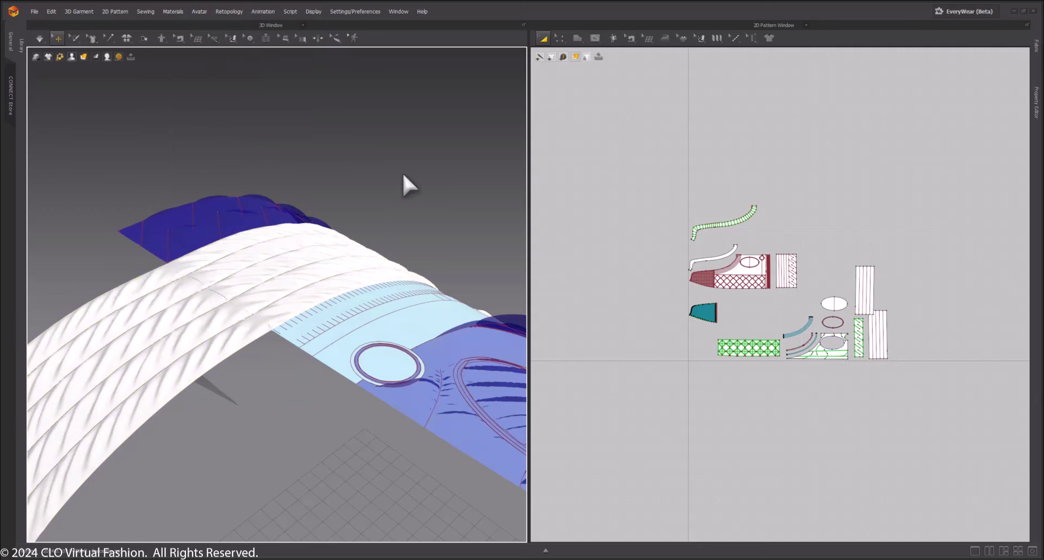
# Examine the folds along the centre where the striped rear panel meets its mirrored copy
pyautogui.scroll(5, 291, 177)
pyautogui.scroll(5, 298, 338)
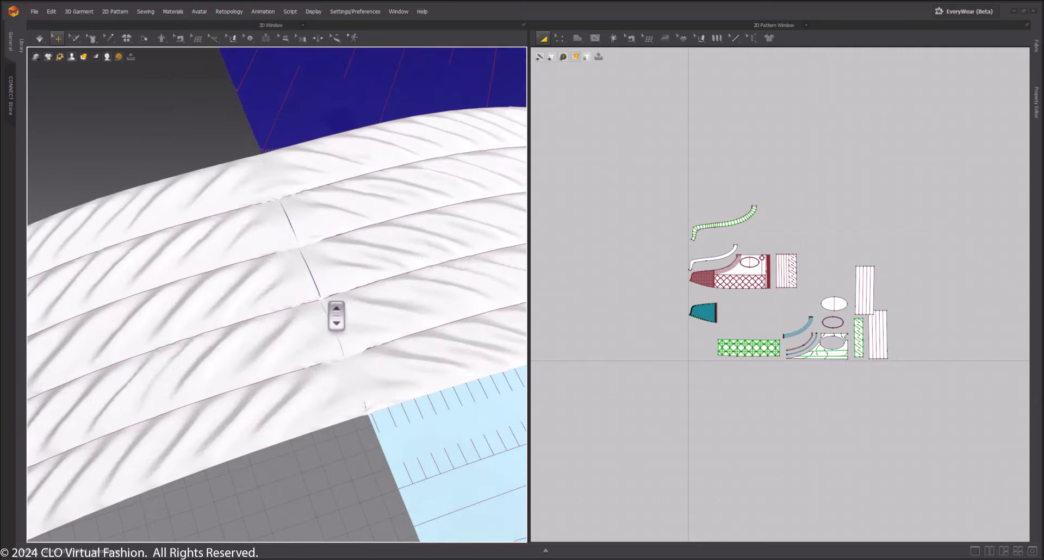
pyautogui.scroll(-6, 332, 487)
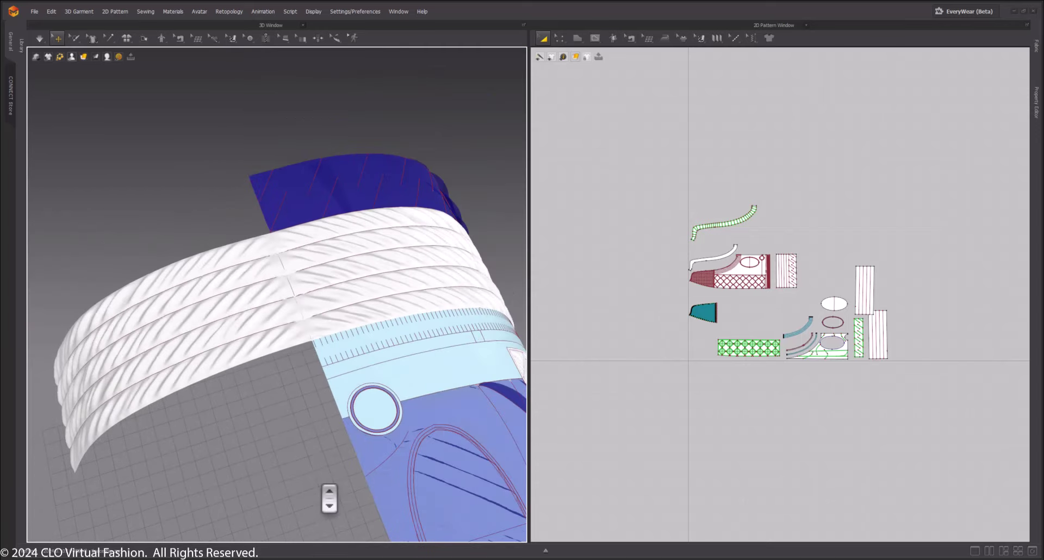
pyautogui.moveTo(281, 466); pyautogui.dragTo(165, 195, button='middle')
pyautogui.scroll(-5, 263, 373)
pyautogui.moveTo(264, 374); pyautogui.dragTo(234, 318, button='right')
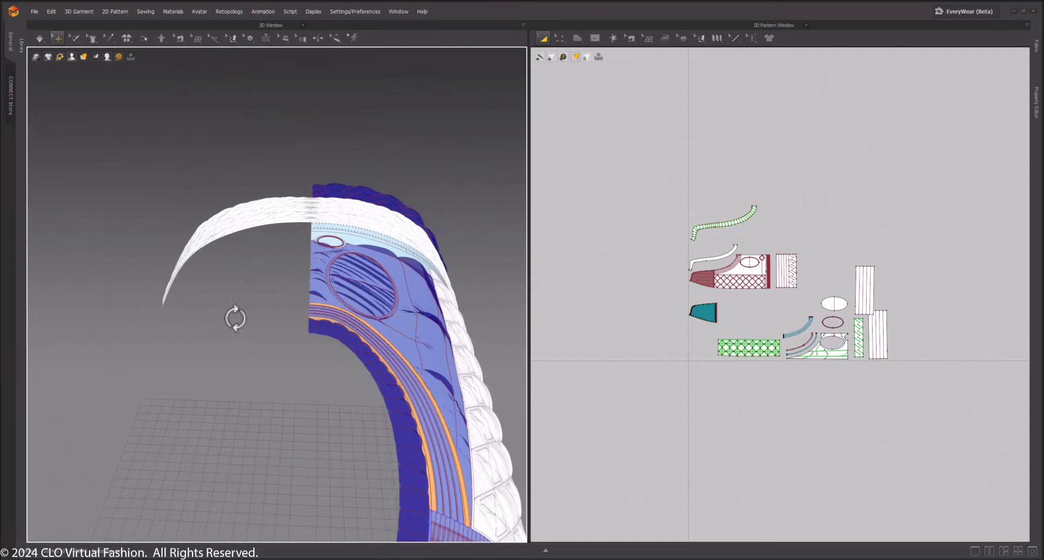
# Set the particle distance of the segmented strip panel along the hull's inner curved edge to 20 mm
pyautogui.click(366, 348)
pyautogui.moveTo(168, 440); pyautogui.dragTo(93, 408, button='right')
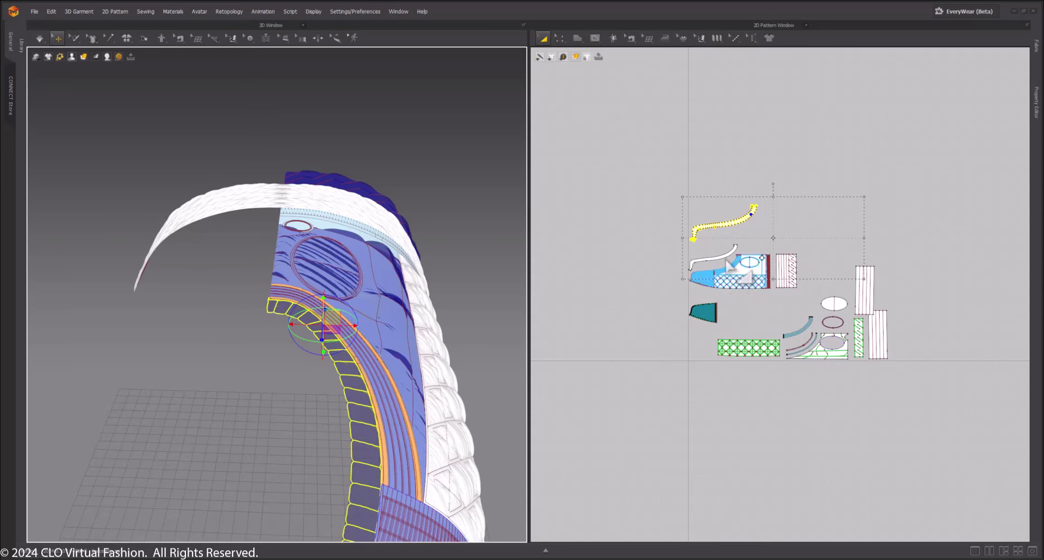
pyautogui.scroll(8, 711, 241)
pyautogui.click(1036, 104)
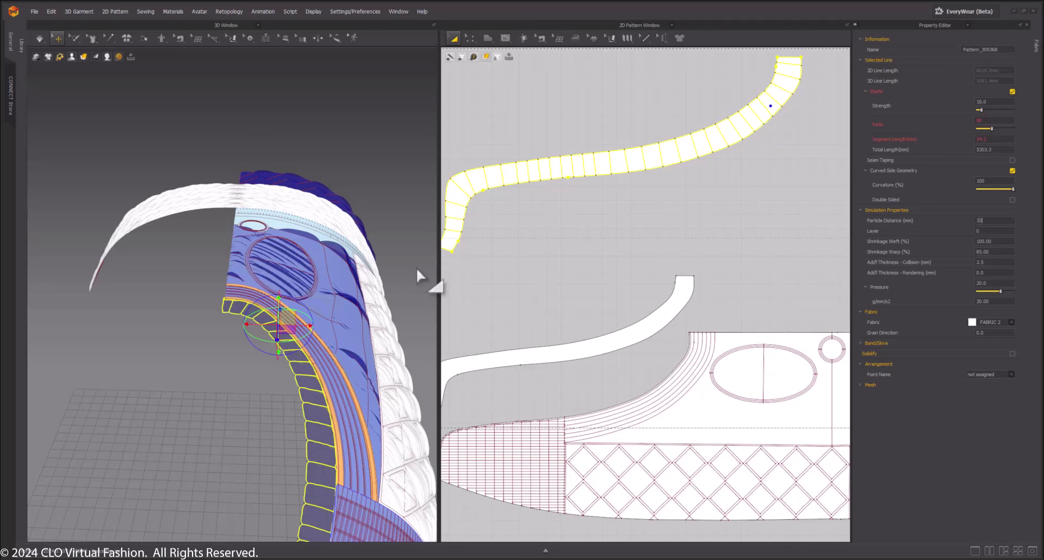
pyautogui.press('Return')
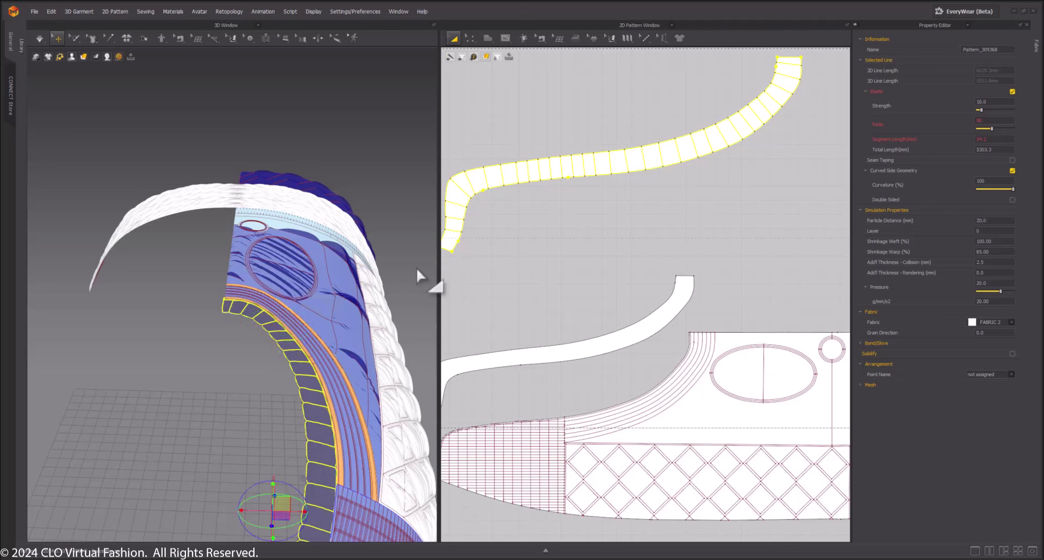
# Activate the segmented strip panel along the hull's inner curved edge
pyautogui.moveTo(416, 267); pyautogui.dragTo(275, 295, button='right')
pyautogui.scroll(-5, 573, 228)
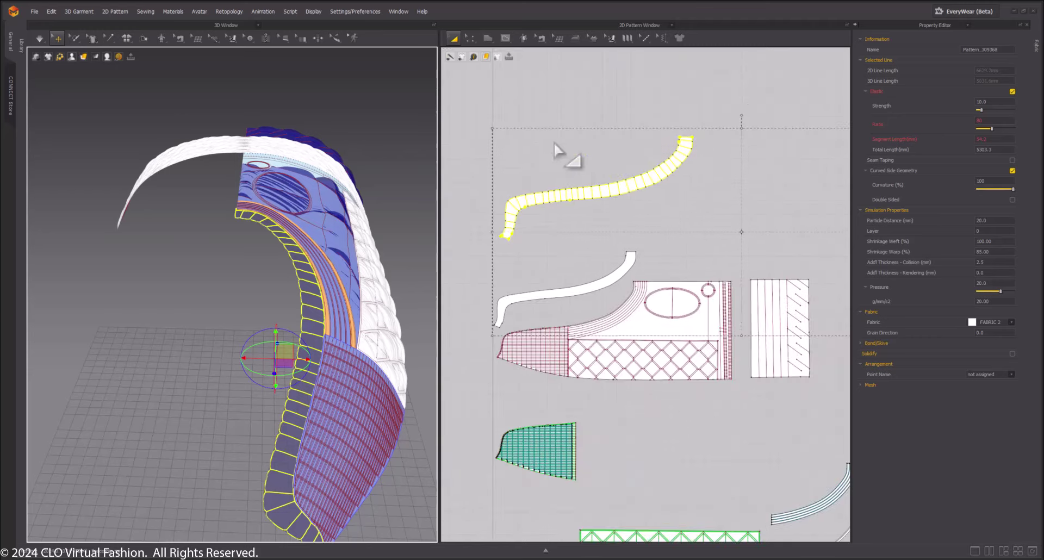
pyautogui.click(581, 205)
pyautogui.click(315, 290)
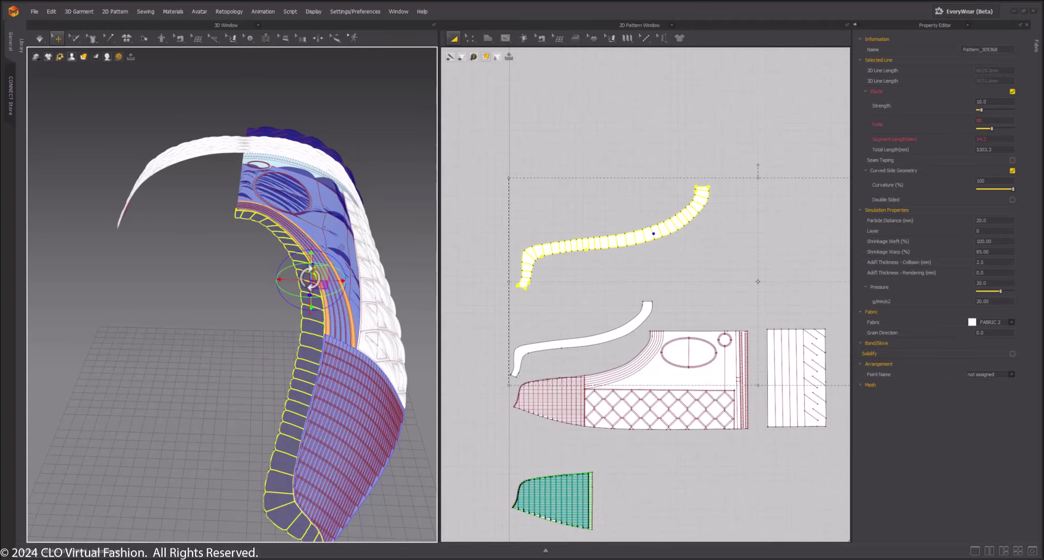
pyautogui.rightClick(309, 278)
pyautogui.click(348, 63)
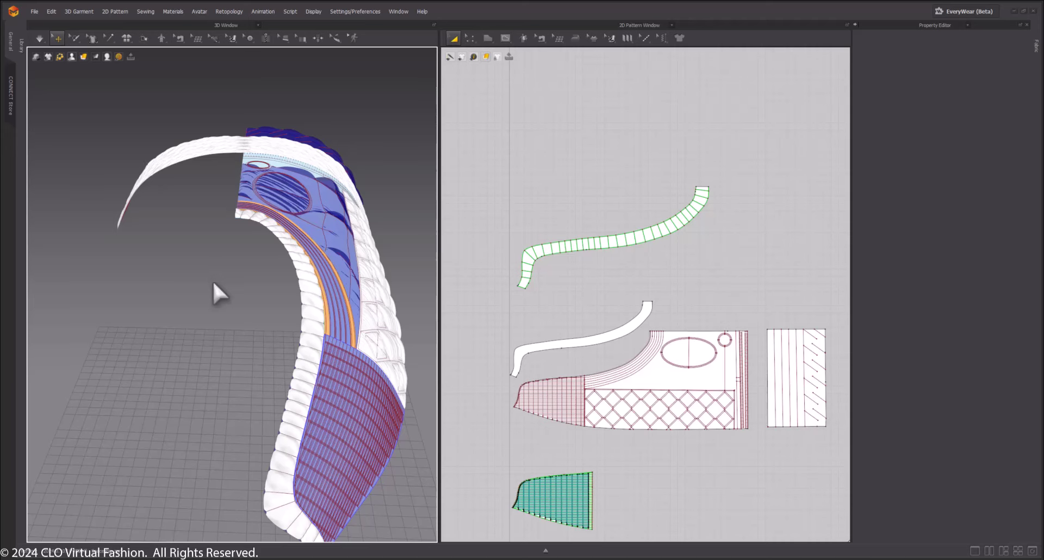
# Copy the segmented strip panel, mirror-paste it onto the opposite side of the hull in 3D and place its 2D pattern
pyautogui.moveTo(213, 282); pyautogui.dragTo(209, 316, button='right')
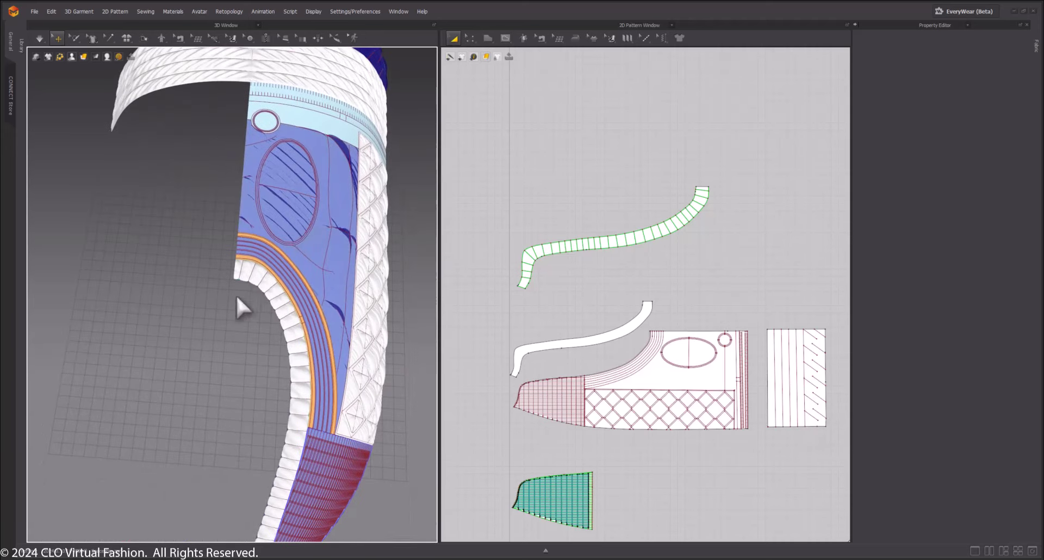
pyautogui.click(239, 301)
pyautogui.rightClick(604, 243)
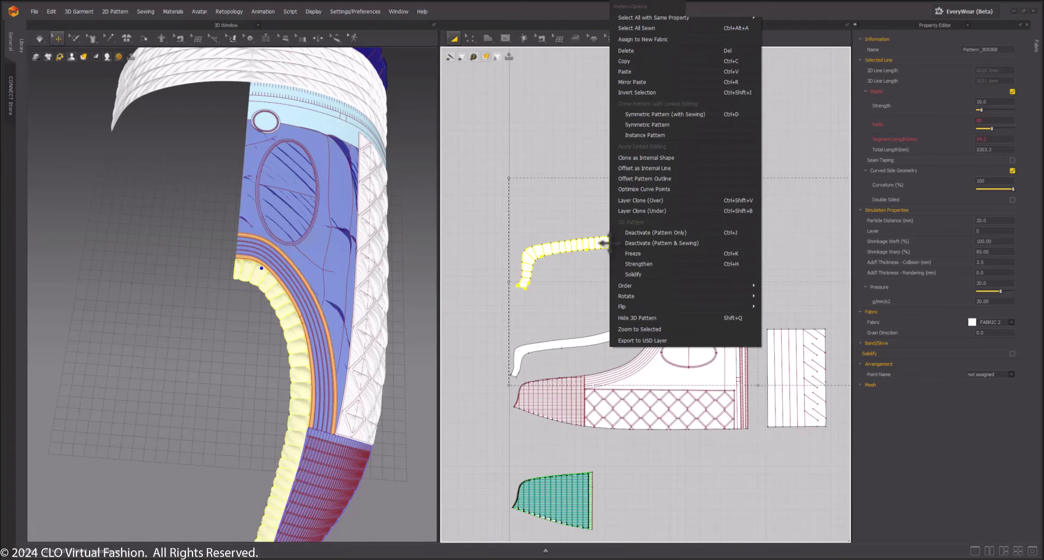
pyautogui.click(625, 57)
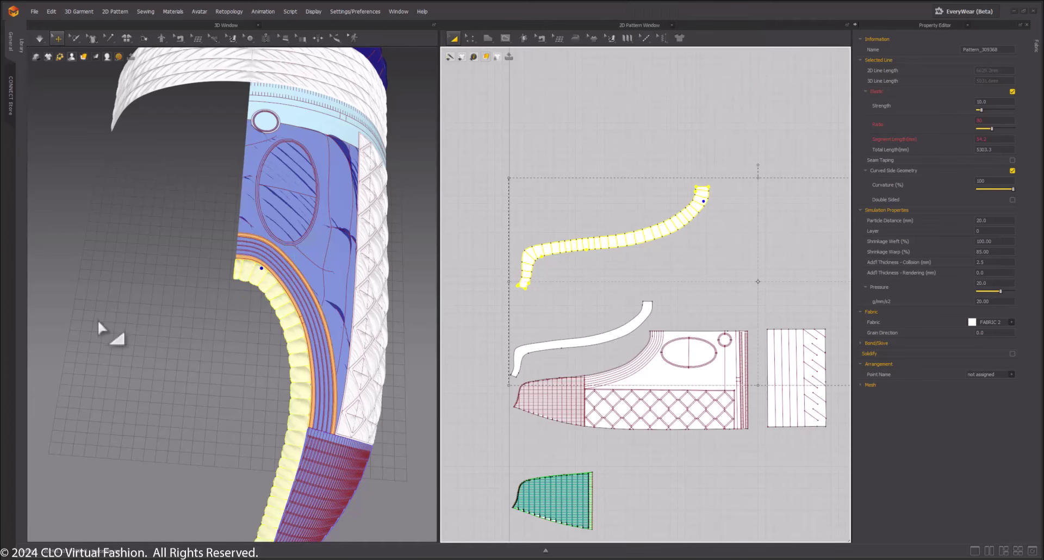
pyautogui.click(98, 321)
pyautogui.moveTo(165, 443); pyautogui.dragTo(212, 384, button='middle')
pyautogui.rightClick(210, 269)
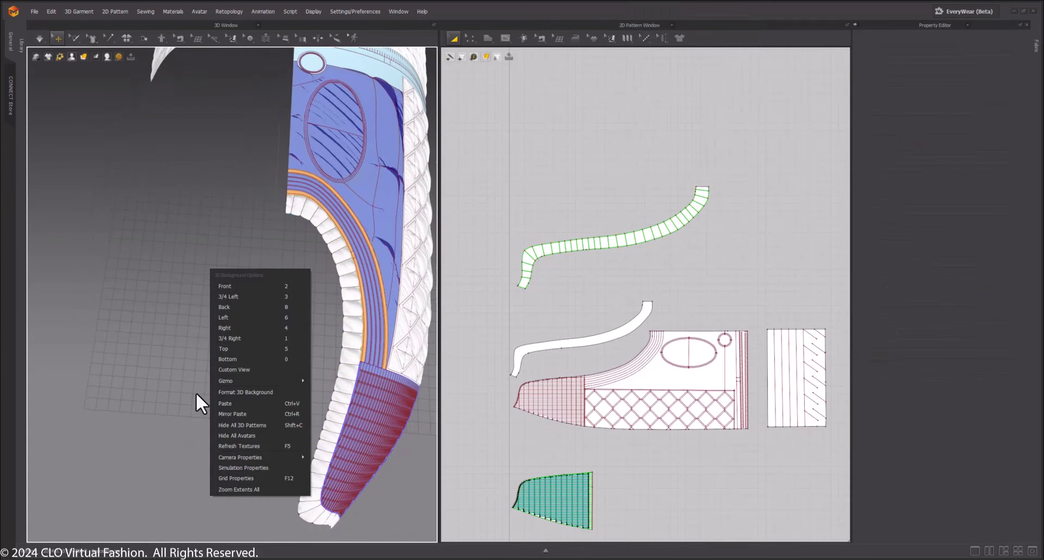
pyautogui.click(243, 415)
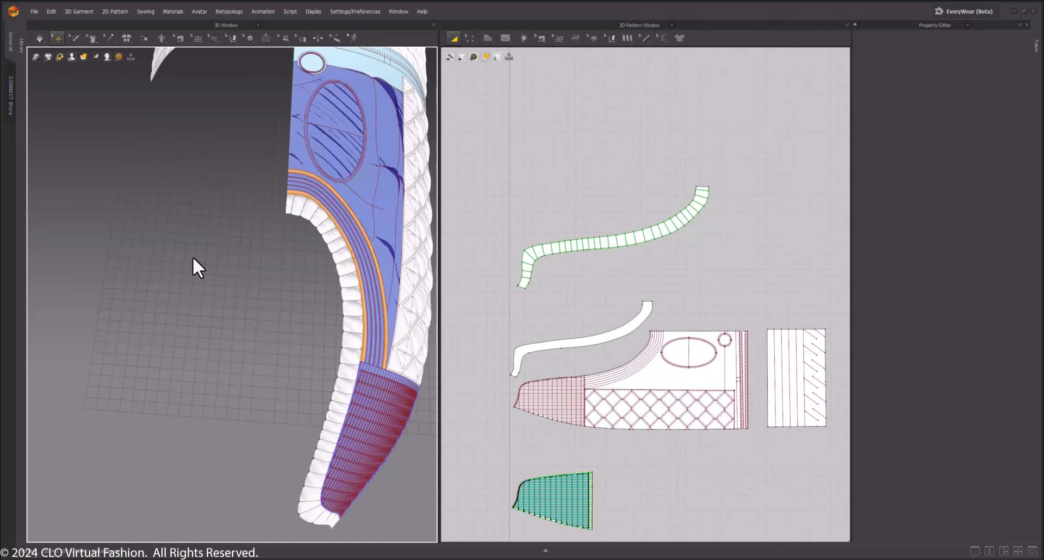
pyautogui.moveTo(268, 310); pyautogui.dragTo(223, 278, button='right')
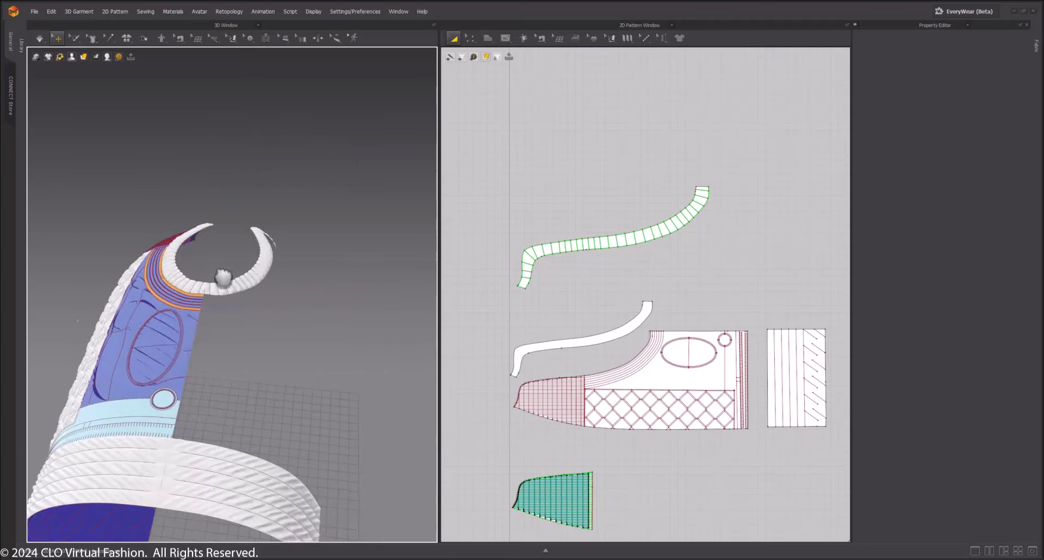
pyautogui.scroll(8, 223, 277)
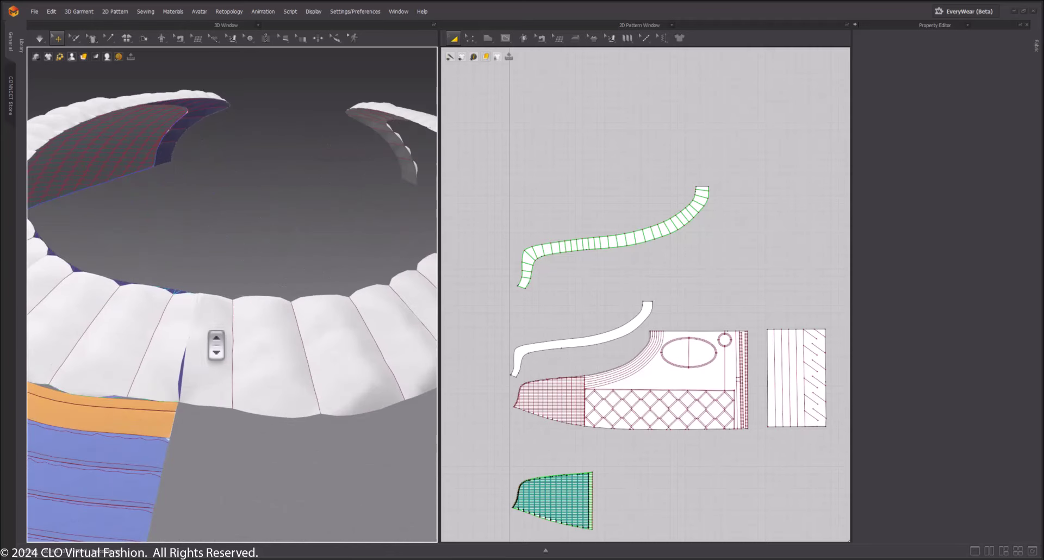
pyautogui.moveTo(216, 344); pyautogui.dragTo(233, 342, button='right')
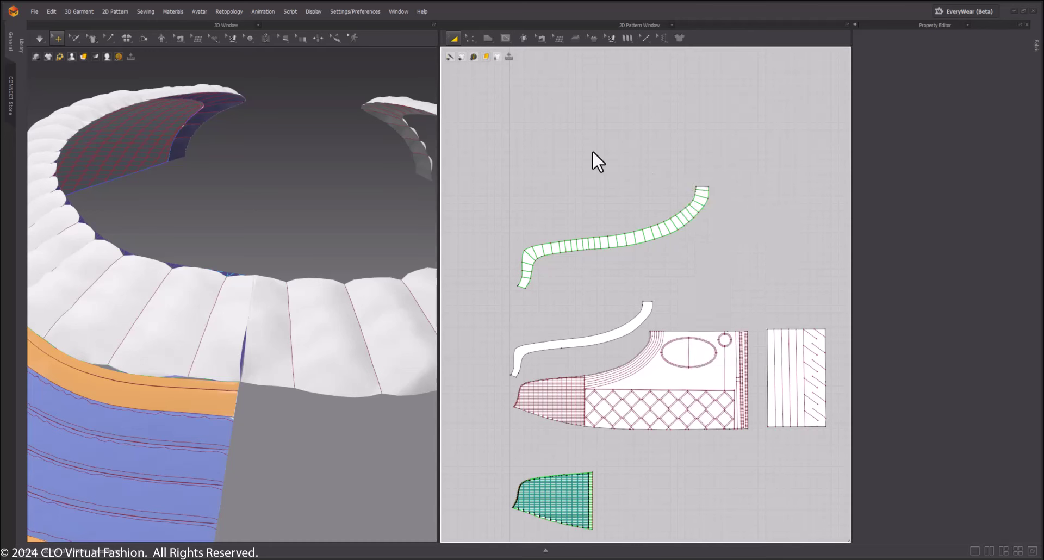
pyautogui.scroll(-5, 593, 192)
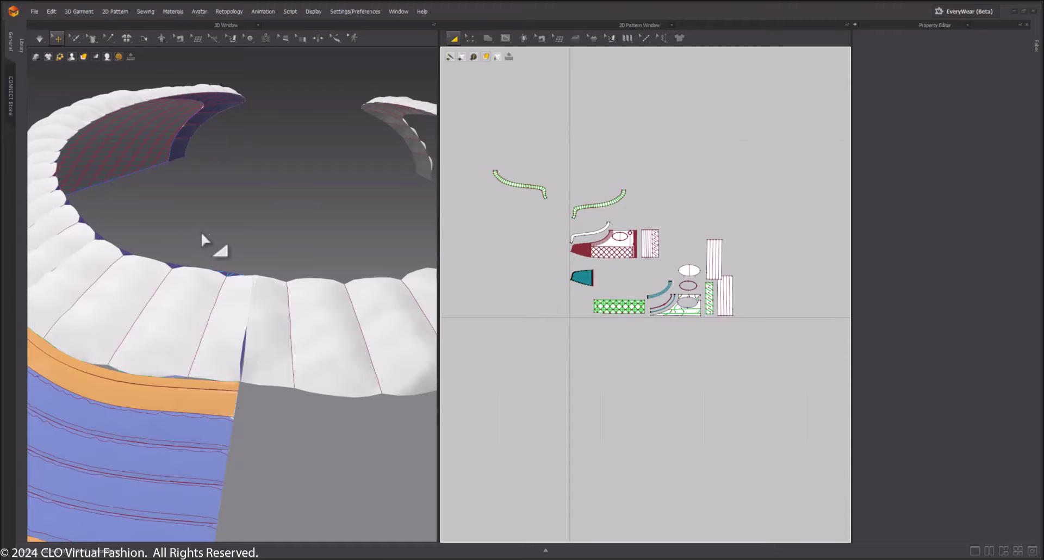
# Delete the mirror-pasted copy of the segmented strip panel
pyautogui.moveTo(202, 235); pyautogui.dragTo(270, 274, button='right')
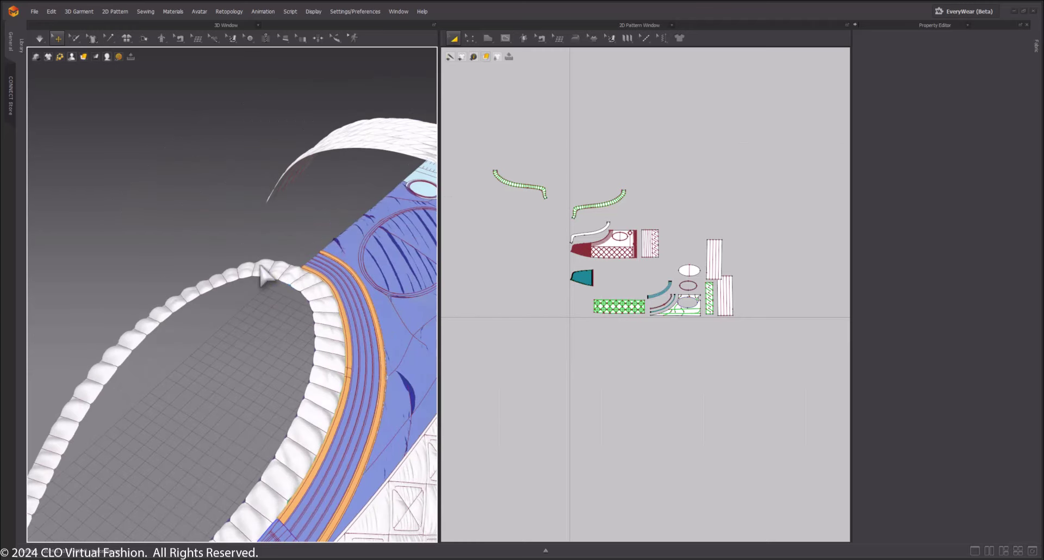
pyautogui.click(260, 266)
pyautogui.press('Delete')
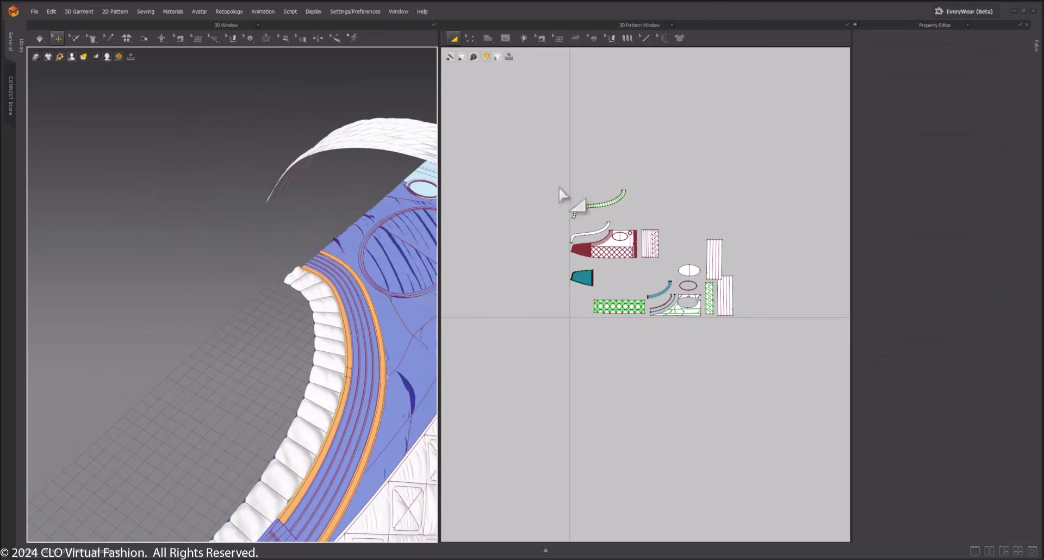
# Create symmetric patterns with sewing for the segmented strip and the plain strip beneath it, placing them opposite the originals in 2D
pyautogui.scroll(3, 567, 201)
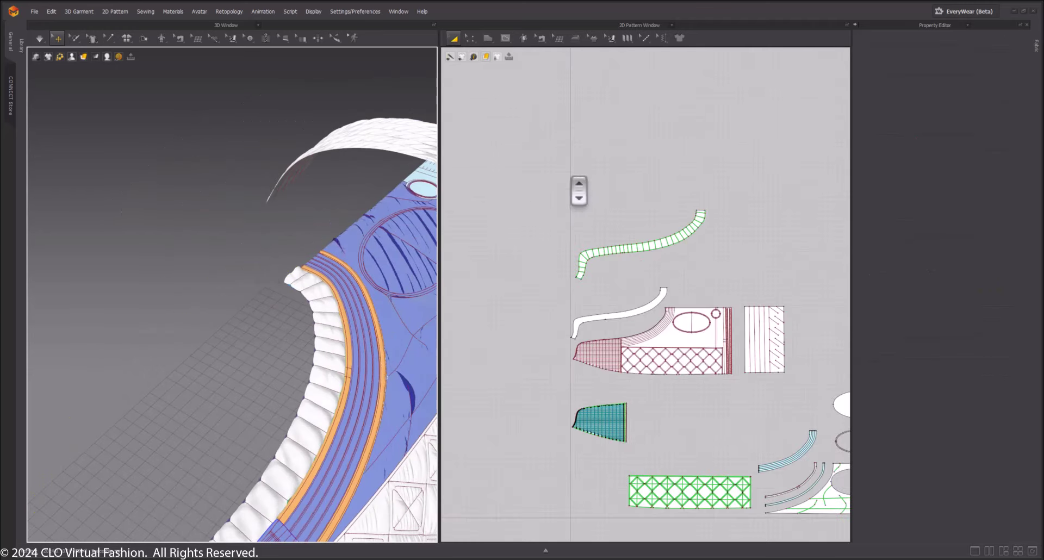
pyautogui.click(625, 318)
pyautogui.scroll(3, 658, 269)
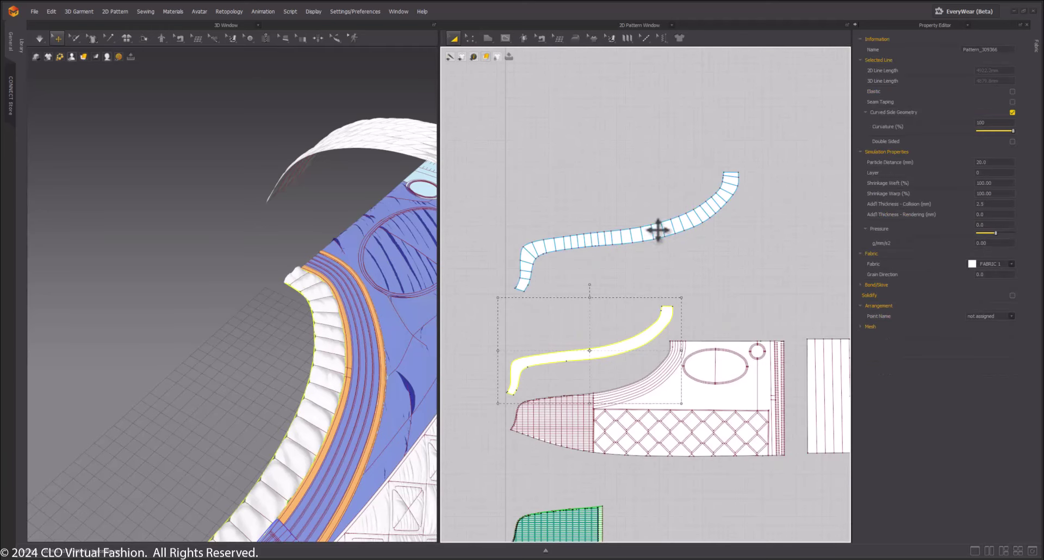
pyautogui.keyDown('shift'); pyautogui.click(657, 230); pyautogui.keyUp('shift')
pyautogui.rightClick(658, 230)
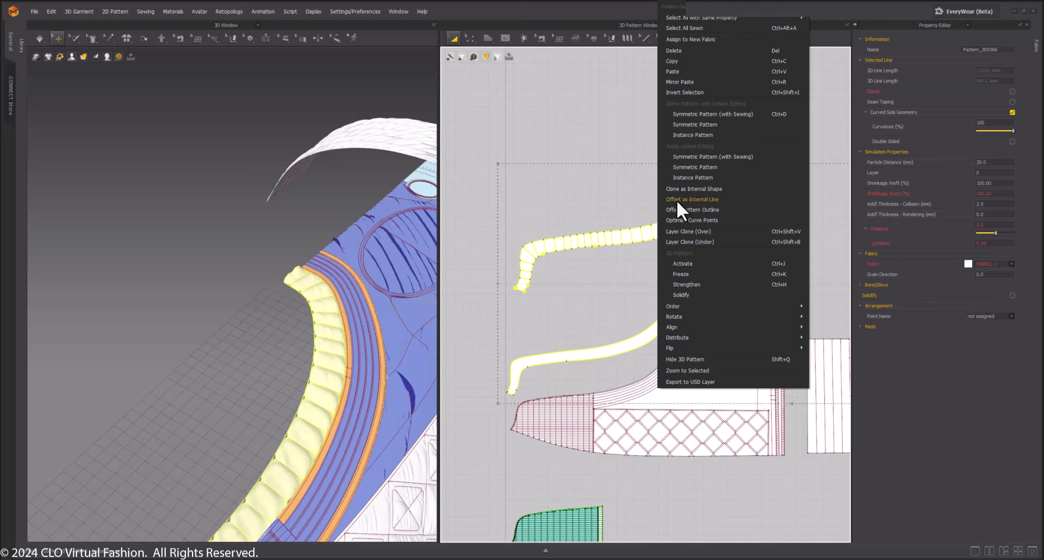
pyautogui.click(705, 114)
pyautogui.scroll(-5, 643, 259)
pyautogui.moveTo(517, 268); pyautogui.dragTo(507, 270)
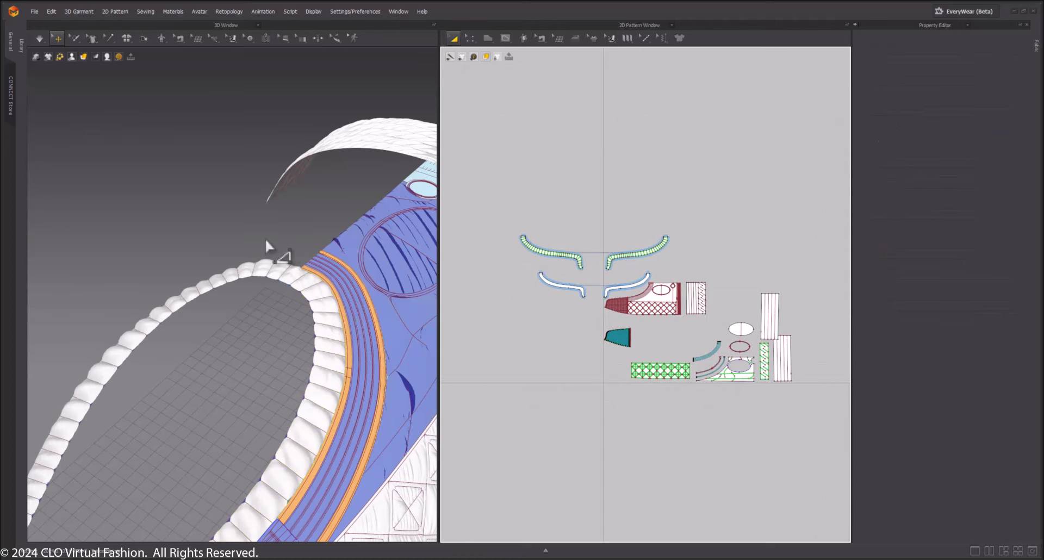
# Examine the centre joint where the segmented strip panel meets its symmetric copy in 3D
pyautogui.scroll(3, 271, 245)
pyautogui.moveTo(337, 255); pyautogui.dragTo(262, 314, button='middle')
pyautogui.scroll(5, 559, 214)
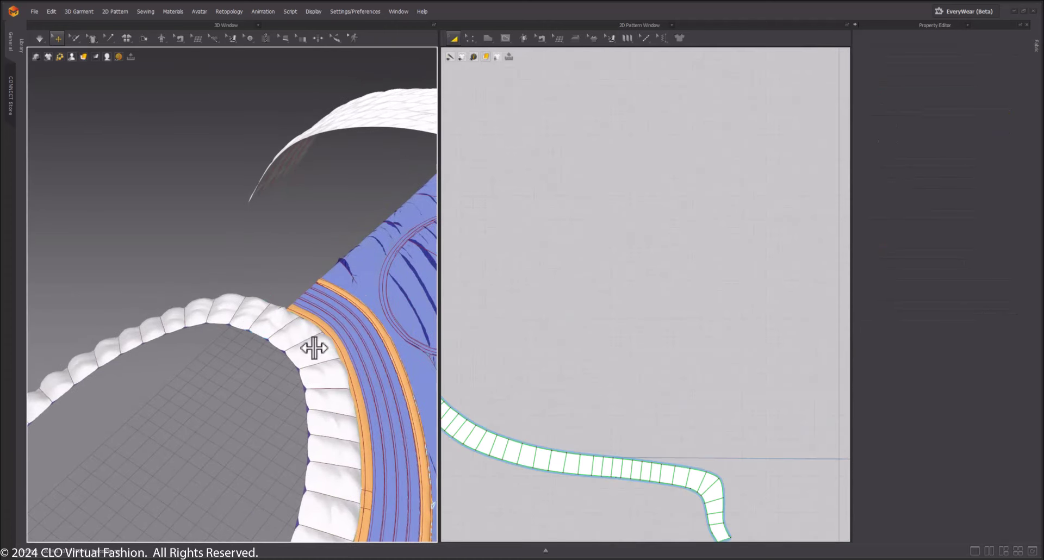
pyautogui.moveTo(310, 345); pyautogui.dragTo(258, 298, button='right')
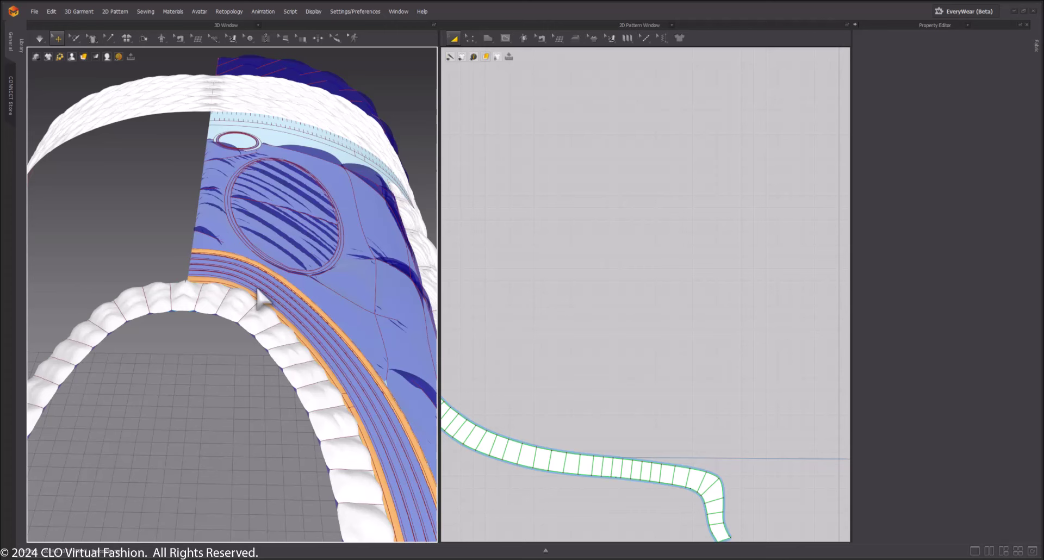
pyautogui.click(204, 312)
pyautogui.scroll(2, 199, 303)
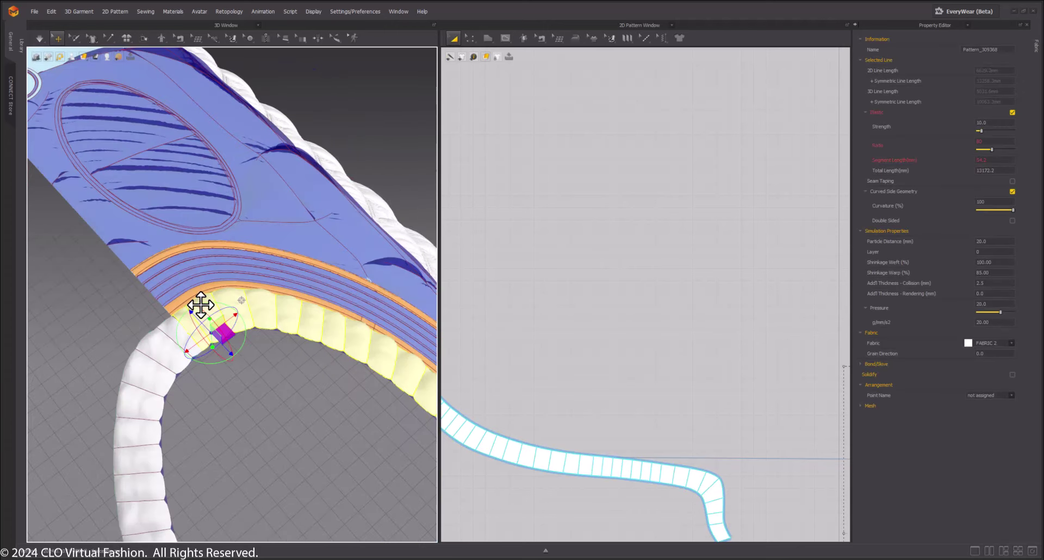
pyautogui.moveTo(199, 303); pyautogui.dragTo(248, 332, button='right')
pyautogui.click(238, 347)
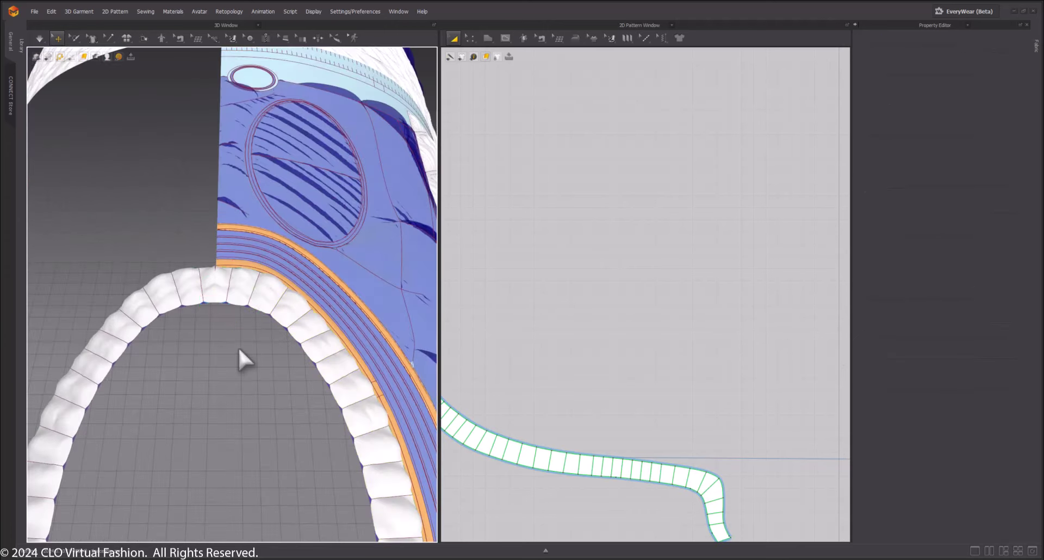
# Remove the linked editing between the segmented strip panel and its symmetric copy
pyautogui.scroll(-4, 701, 440)
pyautogui.moveTo(710, 431); pyautogui.dragTo(623, 336, button='right')
pyautogui.scroll(4, 624, 313)
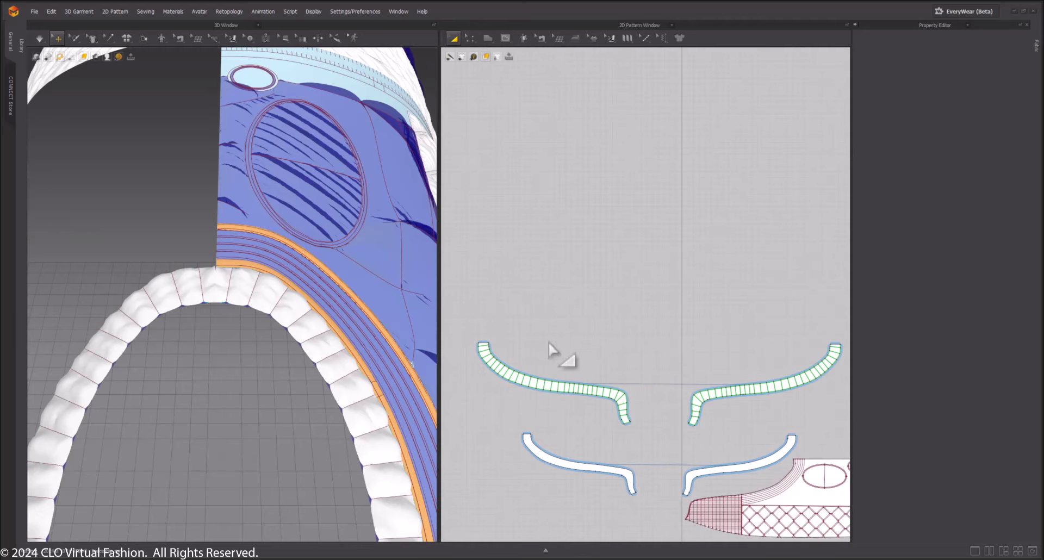
pyautogui.moveTo(455, 311); pyautogui.dragTo(655, 435)
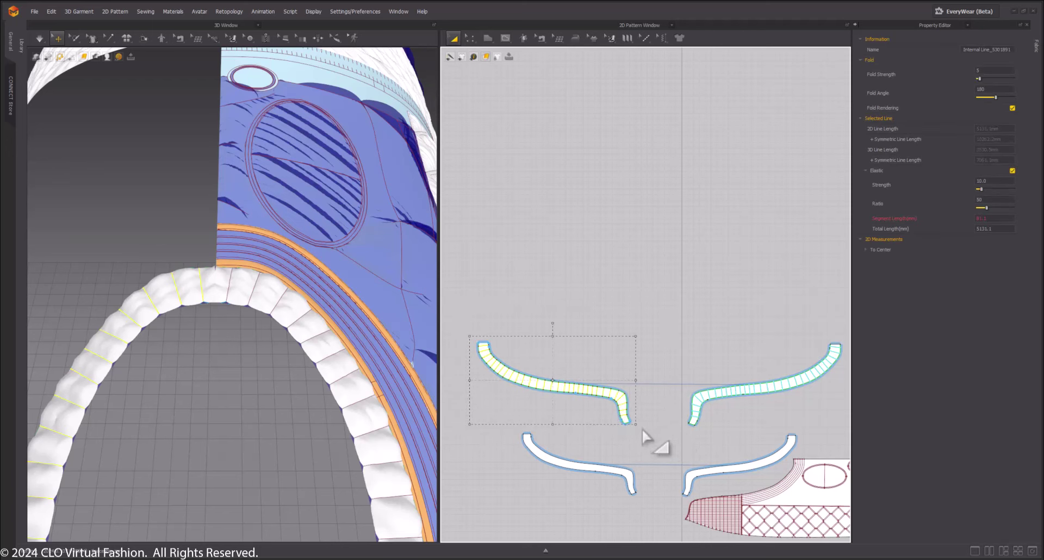
pyautogui.click(670, 252)
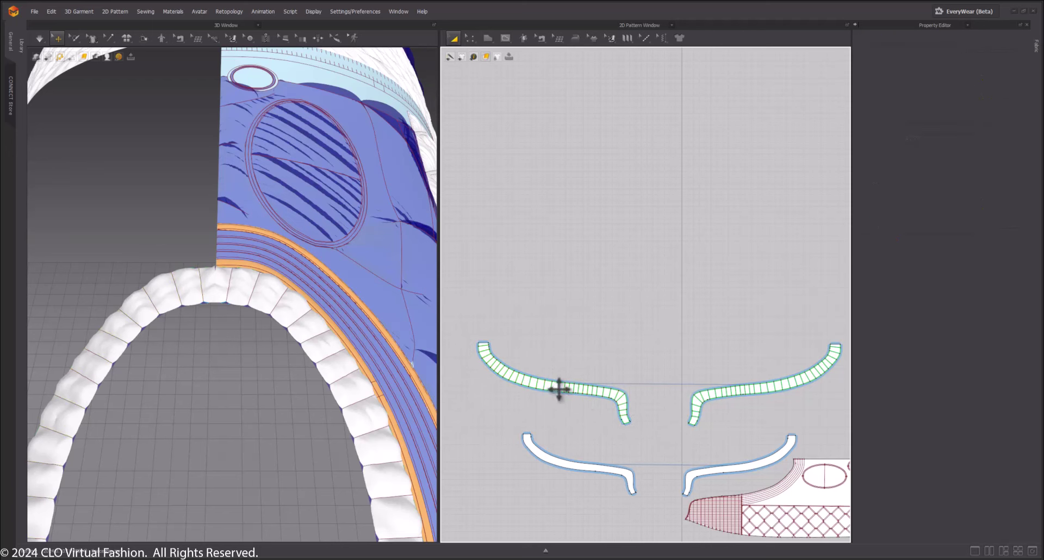
pyautogui.click(561, 387)
pyautogui.rightClick(562, 388)
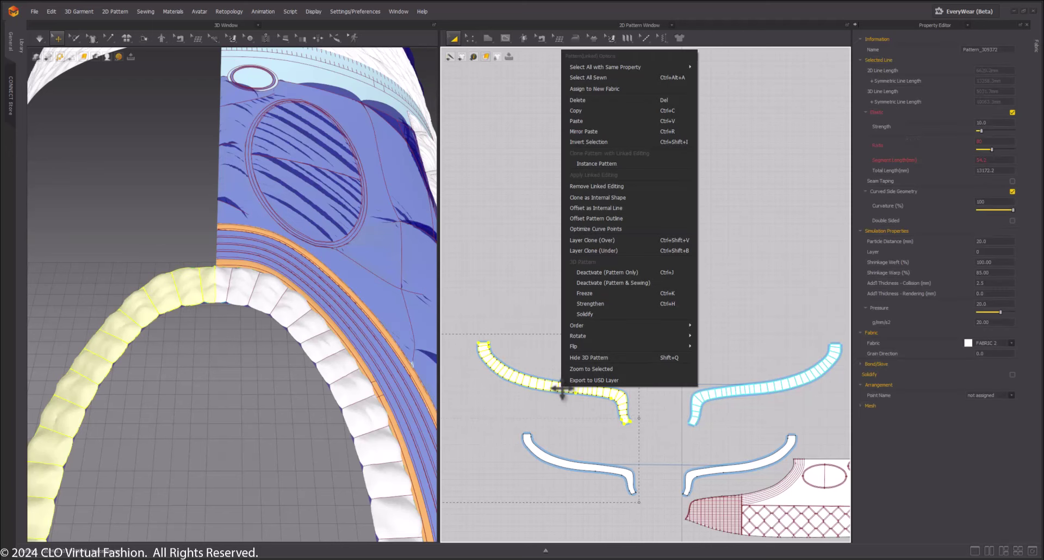
pyautogui.click(596, 186)
pyautogui.click(854, 25)
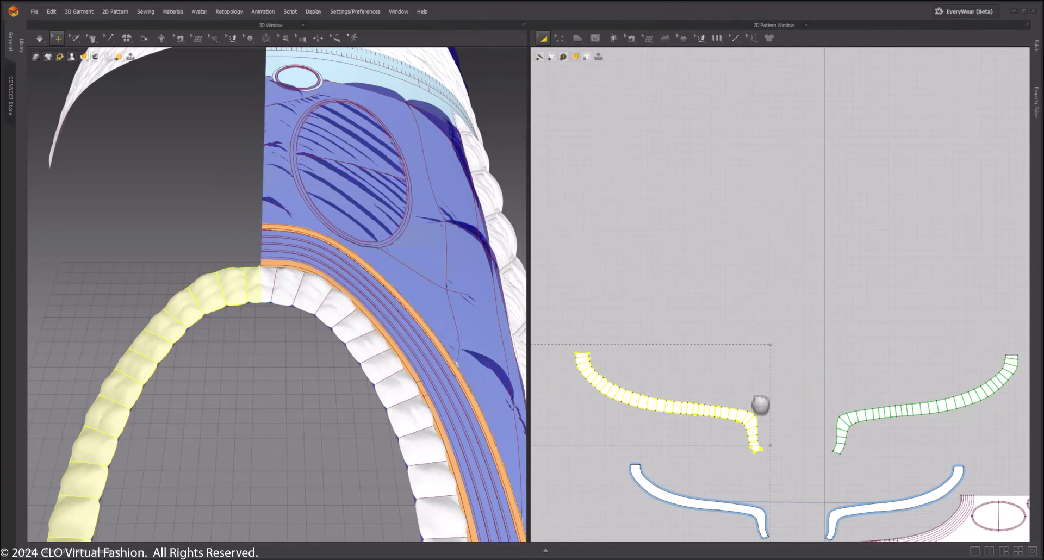
# Merge the two segmented strip patterns into one along their sewn upper end edges with Edit Pattern
pyautogui.scroll(-5, 757, 401)
pyautogui.press('z')
pyautogui.click(785, 233)
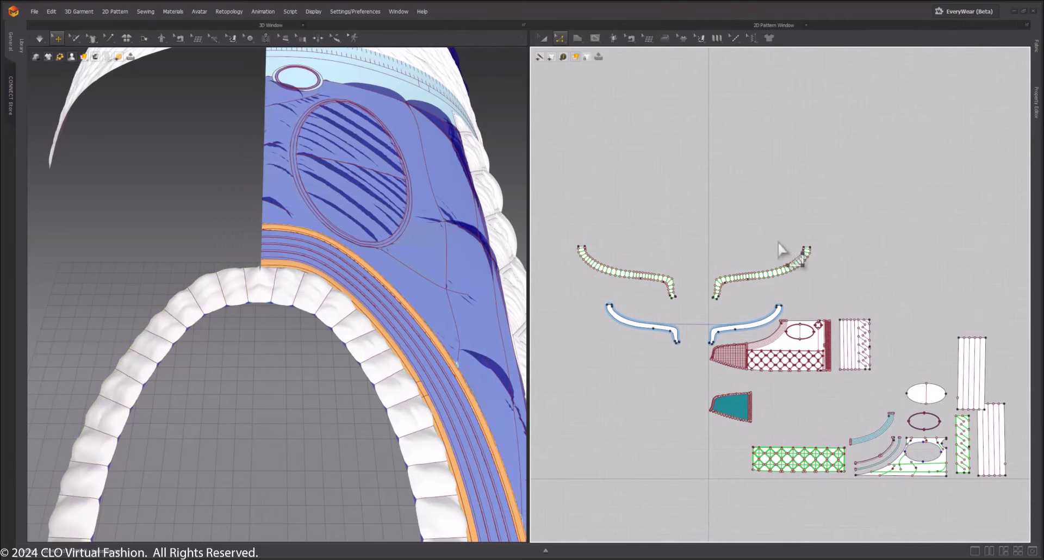
pyautogui.scroll(3, 830, 260)
pyautogui.click(815, 254)
pyautogui.moveTo(650, 233); pyautogui.dragTo(772, 231, button='middle')
pyautogui.keyDown('shift'); pyautogui.click(548, 251); pyautogui.keyUp('shift')
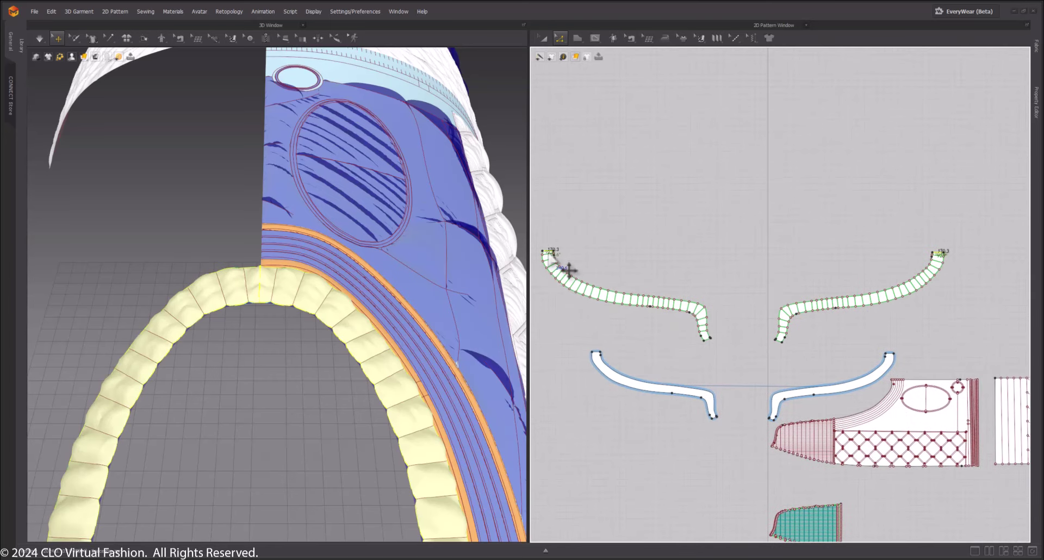
pyautogui.rightClick(548, 251)
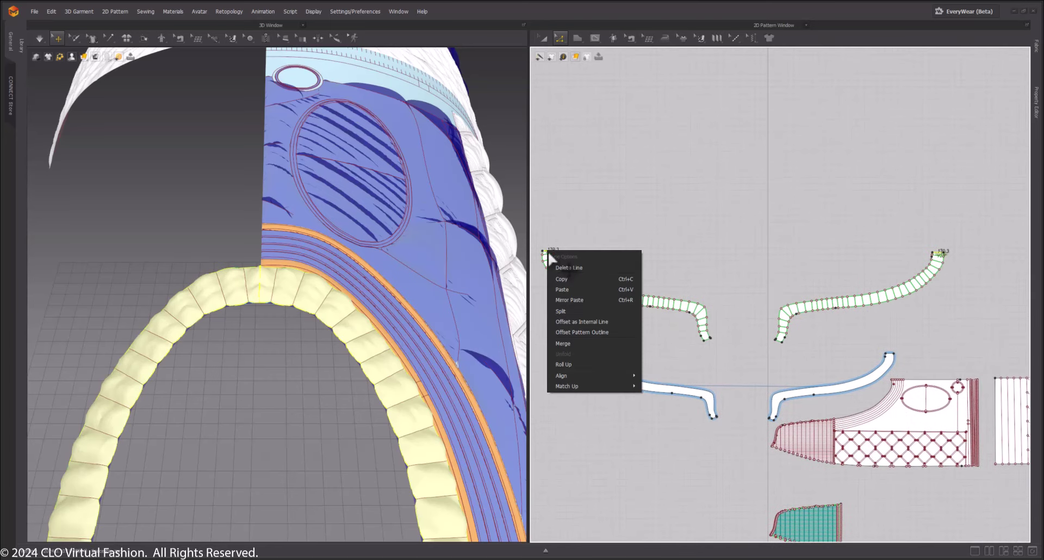
pyautogui.click(567, 344)
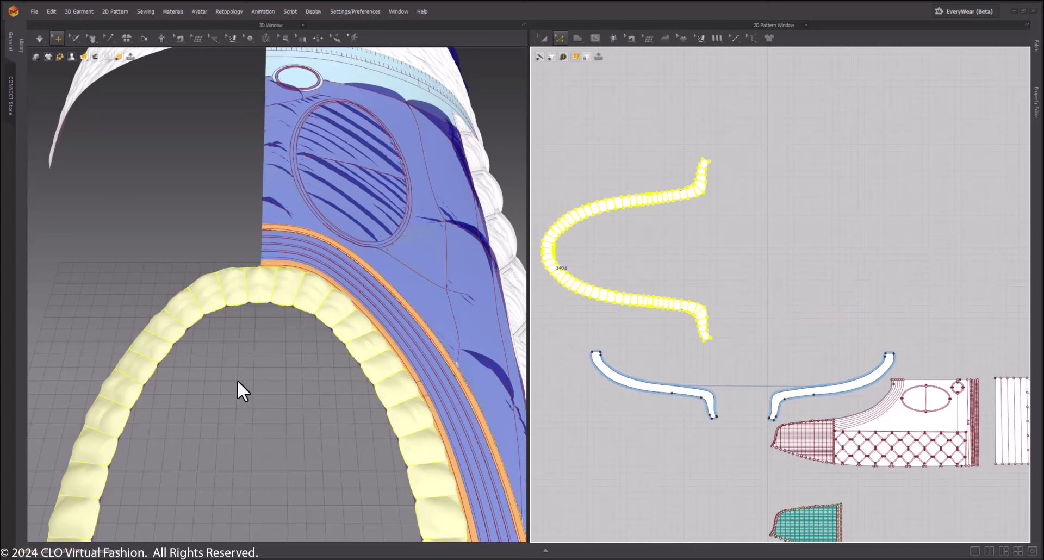
# Deactivate the quilted diamond side panel and the puffy ribbed band arching behind it, pattern only
pyautogui.click(283, 342)
pyautogui.moveTo(259, 340); pyautogui.dragTo(240, 385, button='right')
pyautogui.click(365, 387)
pyautogui.rightClick(365, 383)
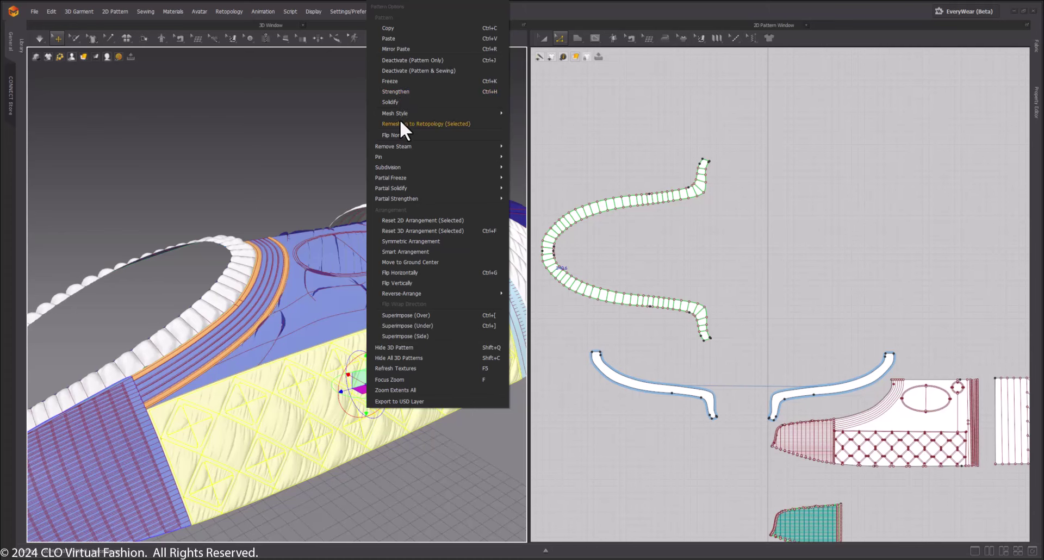
pyautogui.click(395, 71)
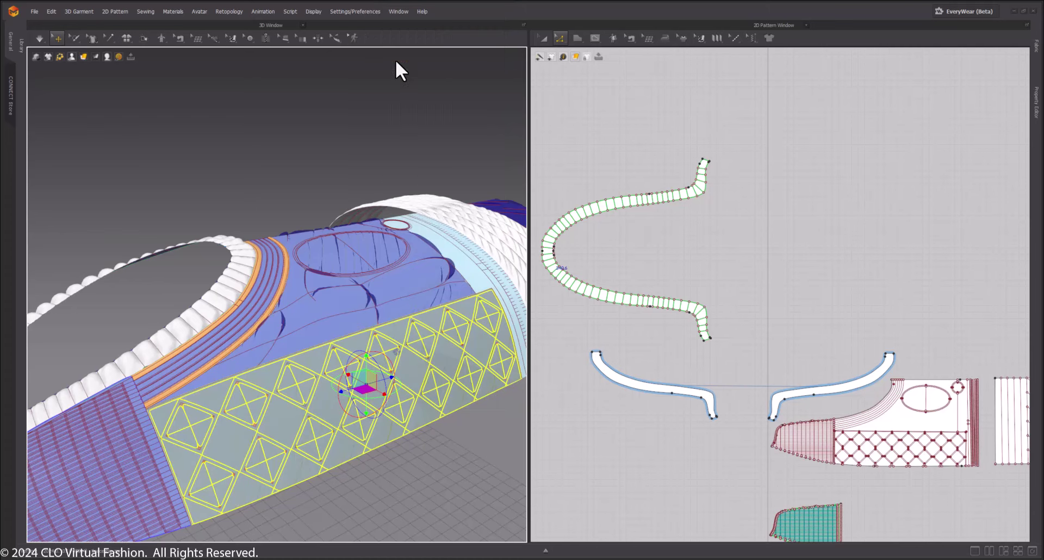
pyautogui.click(493, 237)
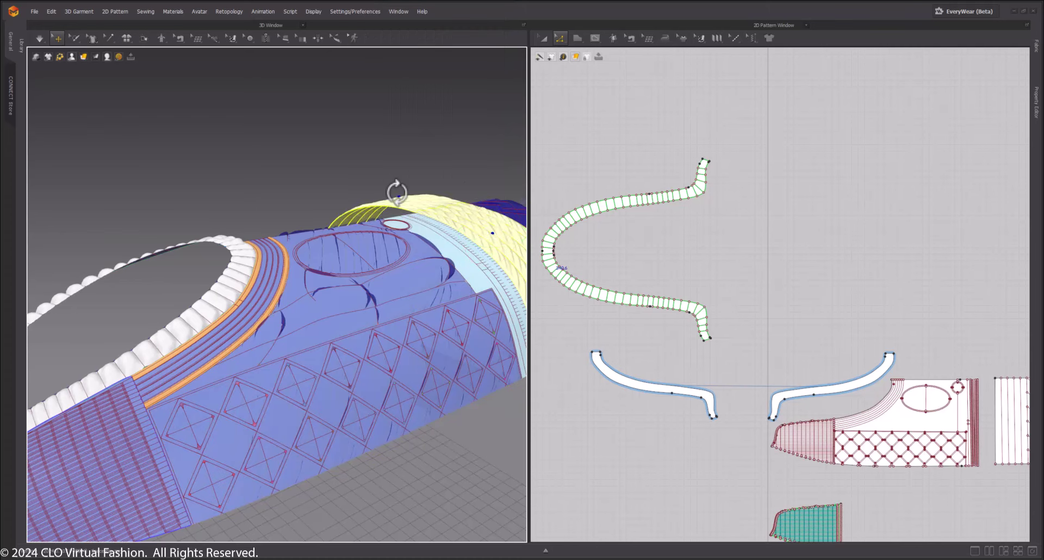
pyautogui.rightClick(438, 198)
pyautogui.click(471, 59)
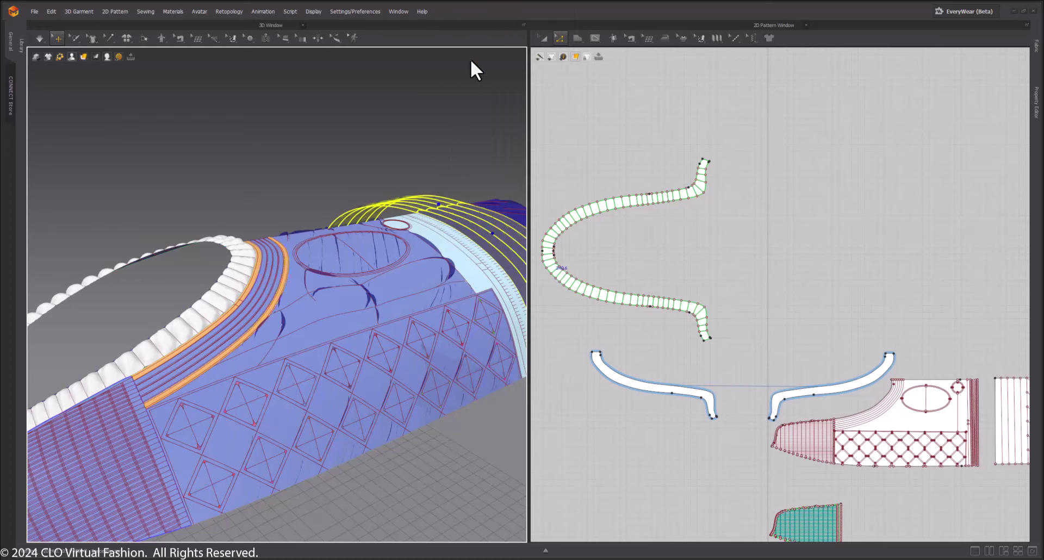
# Run the simulation so the merged segmented strip settles around the cockpit opening
pyautogui.moveTo(248, 152); pyautogui.dragTo(281, 152, button='right')
pyautogui.moveTo(309, 261); pyautogui.dragTo(136, 175, button='middle')
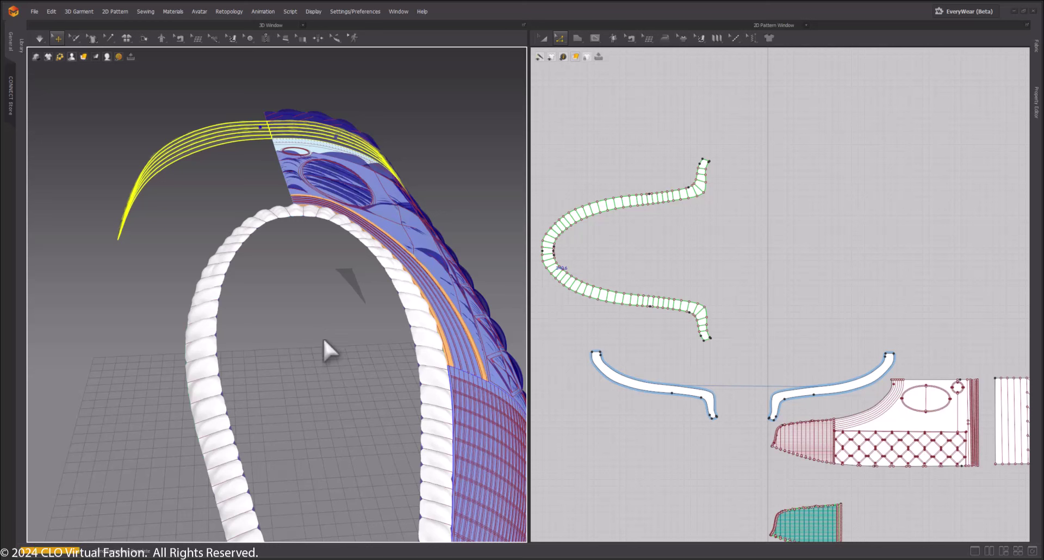
pyautogui.press('space')
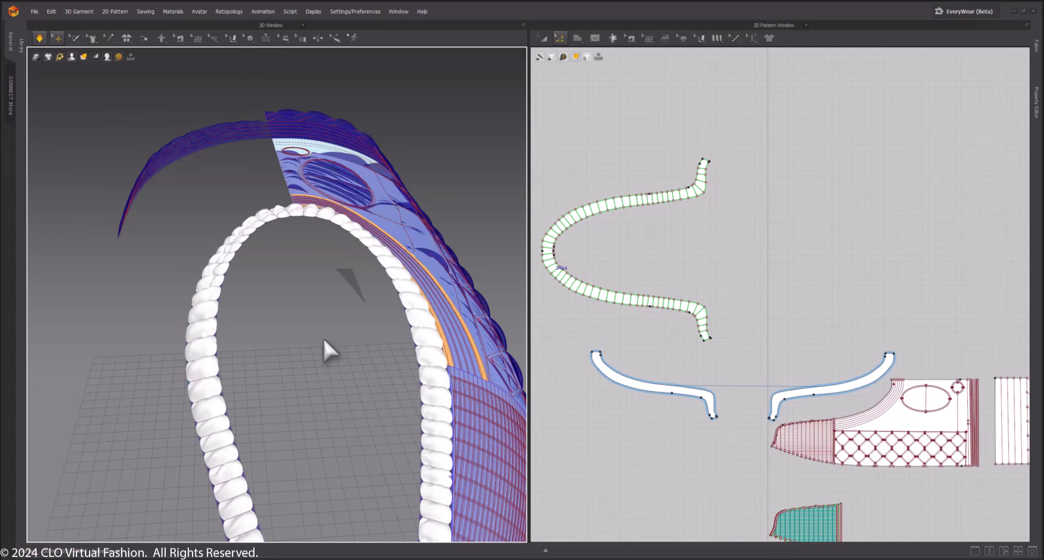
# Deactivate the merged segmented strip and the strip beneath it, pattern only
pyautogui.moveTo(323, 338); pyautogui.dragTo(380, 392, button='right')
pyautogui.click(356, 253)
pyautogui.rightClick(359, 251)
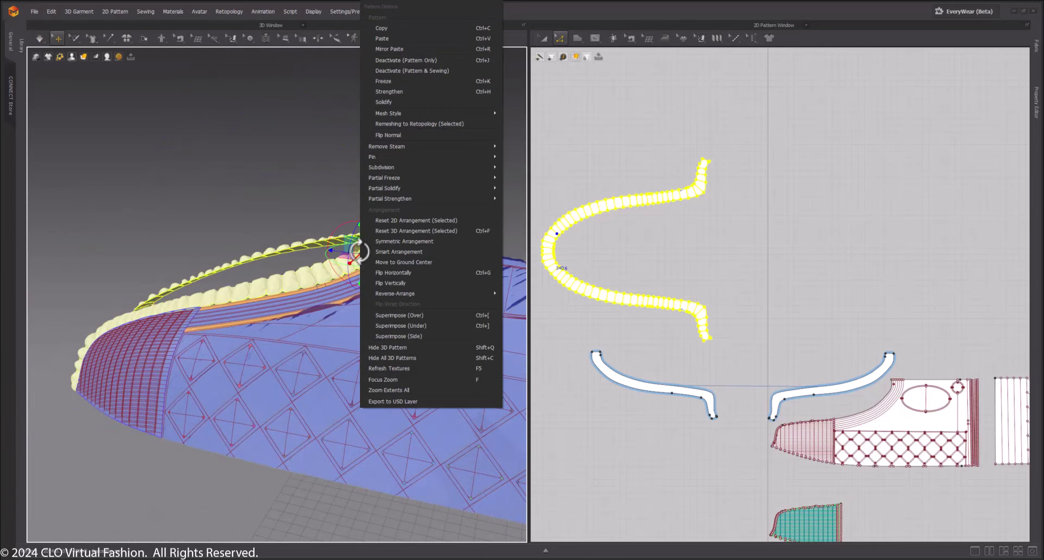
pyautogui.click(402, 69)
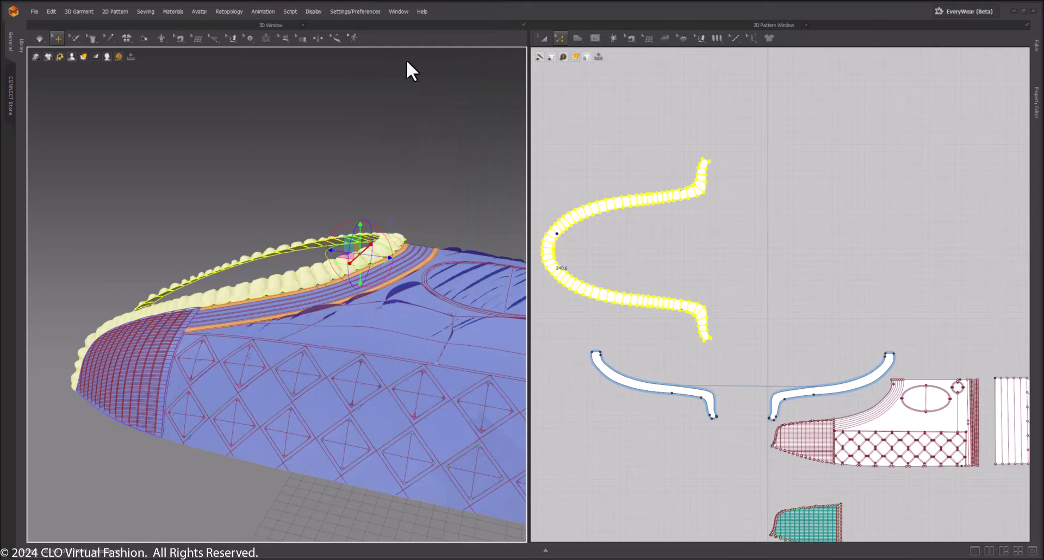
# Examine the two orange border strips that run along the grooved panel in 3D, selecting each one
pyautogui.moveTo(406, 60); pyautogui.dragTo(274, 190, button='right')
pyautogui.moveTo(295, 353); pyautogui.dragTo(268, 301, button='middle')
pyautogui.scroll(5, 268, 301)
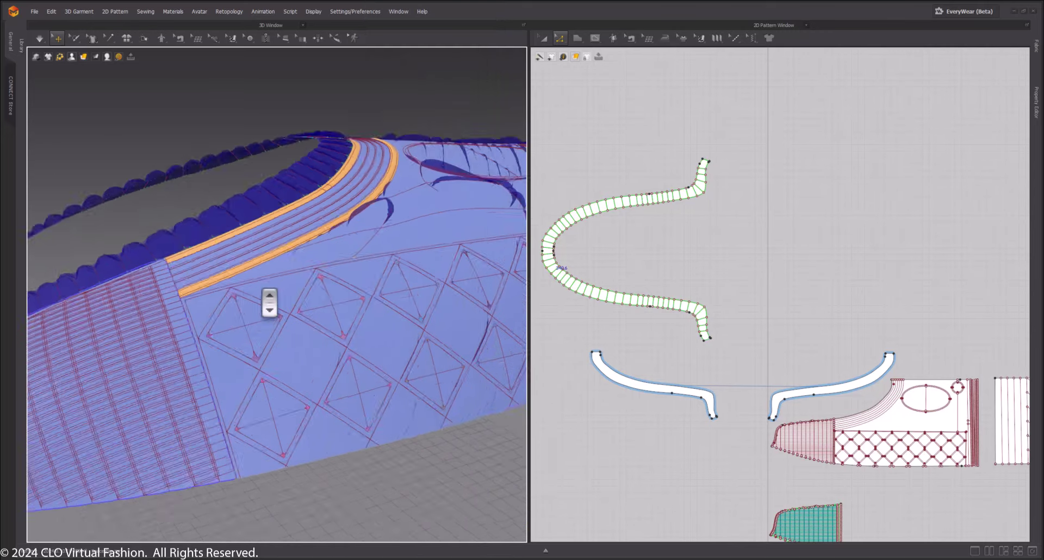
pyautogui.moveTo(244, 171); pyautogui.dragTo(305, 288, button='middle')
pyautogui.moveTo(305, 288); pyautogui.dragTo(380, 264, button='right')
pyautogui.moveTo(380, 264); pyautogui.dragTo(169, 314, button='middle')
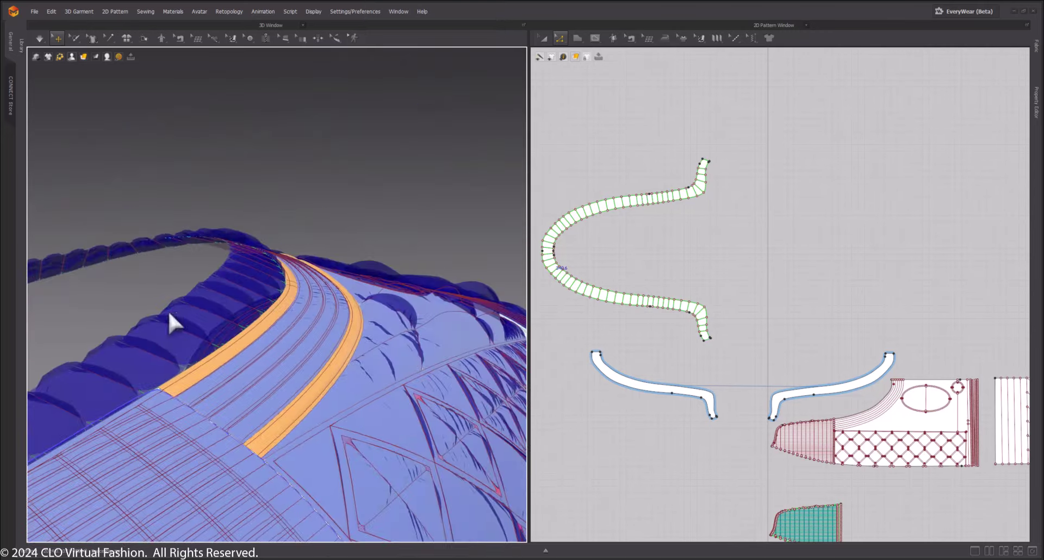
pyautogui.scroll(4, 278, 320)
pyautogui.moveTo(352, 326); pyautogui.dragTo(287, 305, button='middle')
pyautogui.moveTo(287, 305); pyautogui.dragTo(308, 293, button='right')
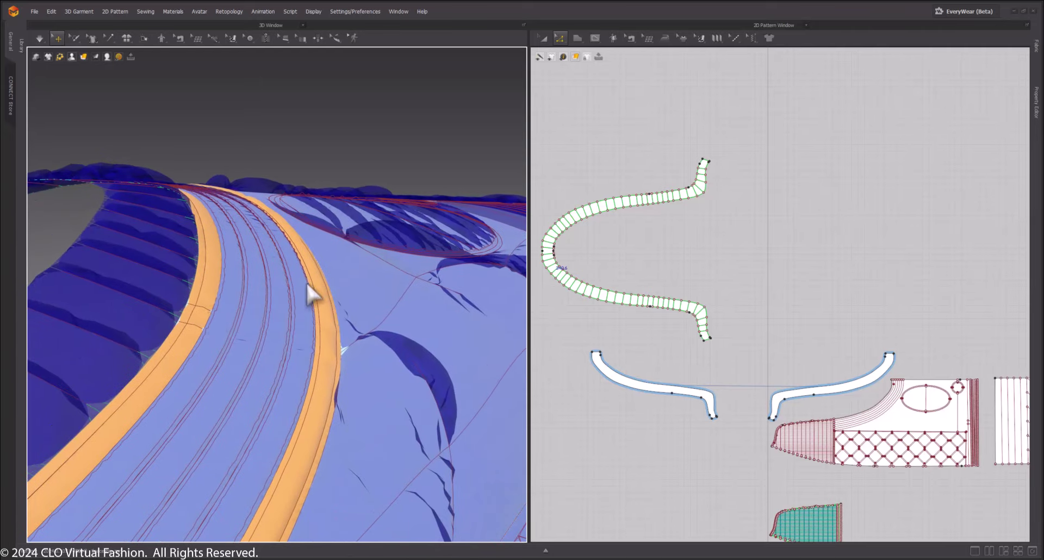
pyautogui.click(200, 283)
pyautogui.moveTo(200, 284); pyautogui.dragTo(233, 303, button='right')
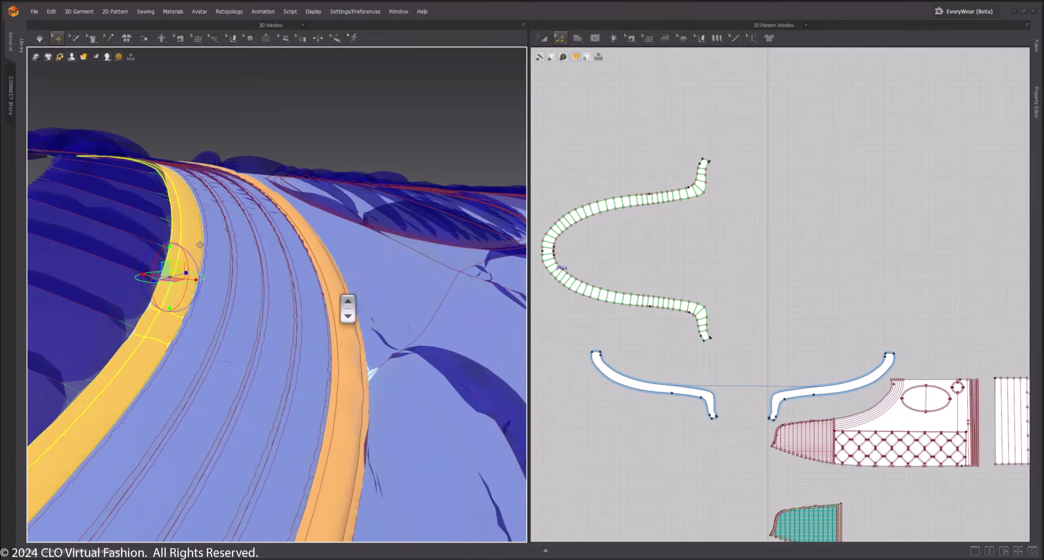
pyautogui.click(344, 308)
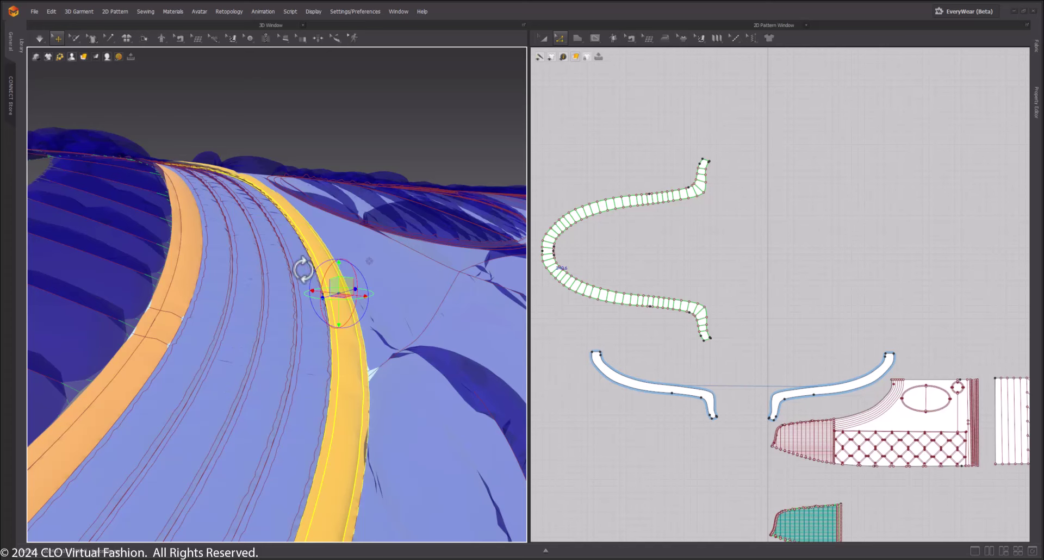
# Check the fold strength and fold angle of both internal lines on the outer orange border strip
pyautogui.moveTo(737, 481); pyautogui.dragTo(592, 282, button='middle')
pyautogui.moveTo(889, 412); pyautogui.dragTo(733, 331, button='middle')
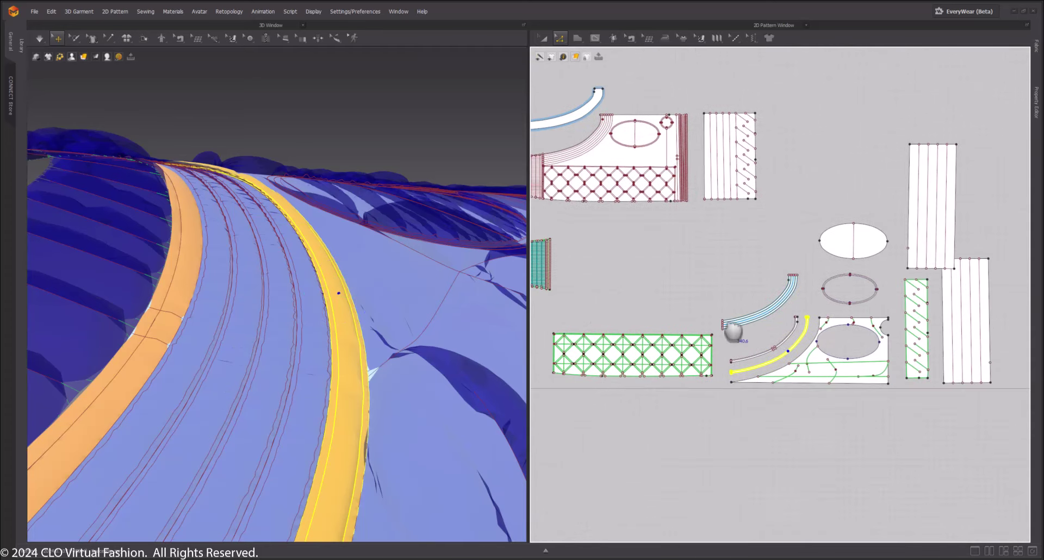
pyautogui.scroll(8, 732, 331)
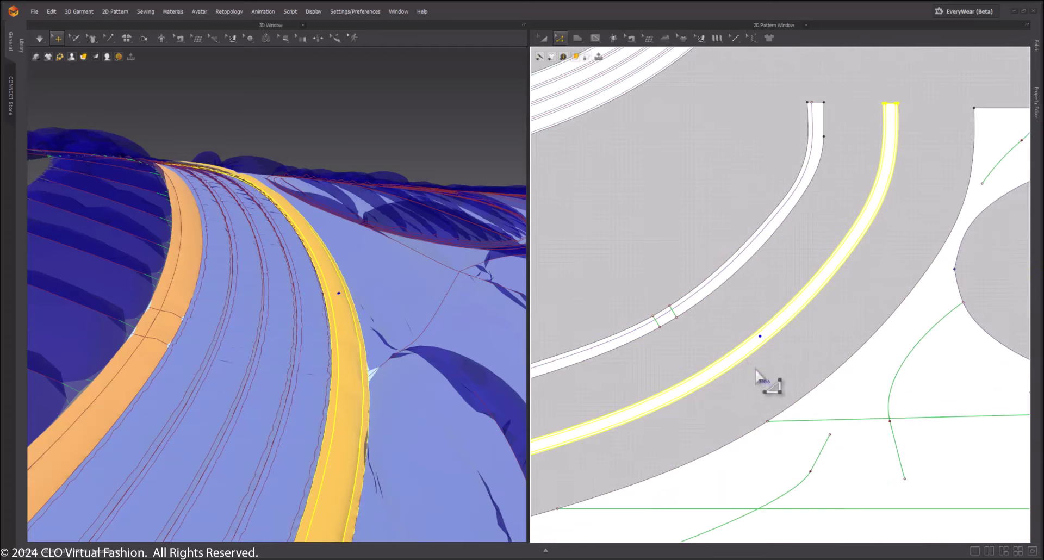
pyautogui.scroll(5, 768, 369)
pyautogui.click(768, 366)
pyautogui.click(723, 306)
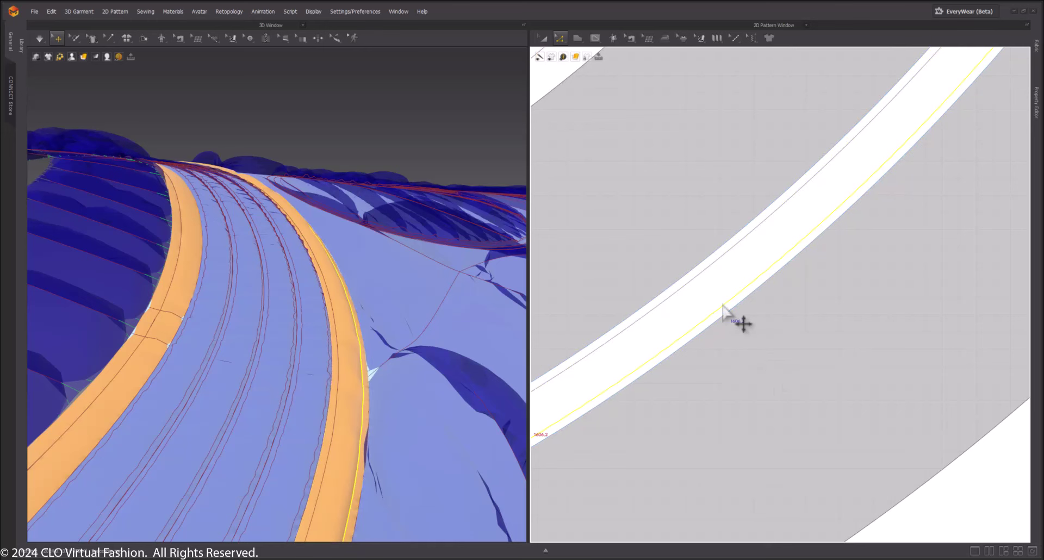
pyautogui.click(1035, 103)
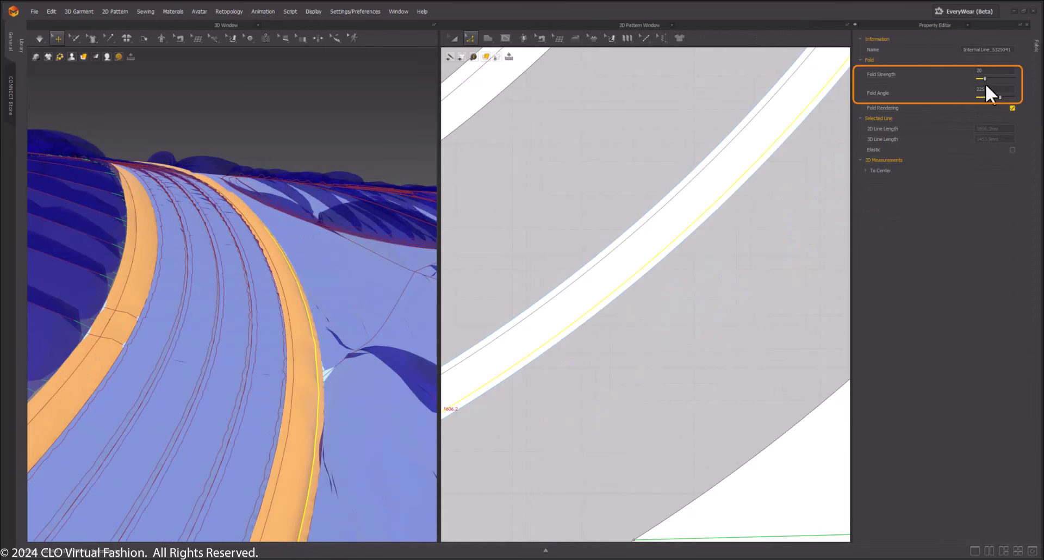
pyautogui.click(631, 239)
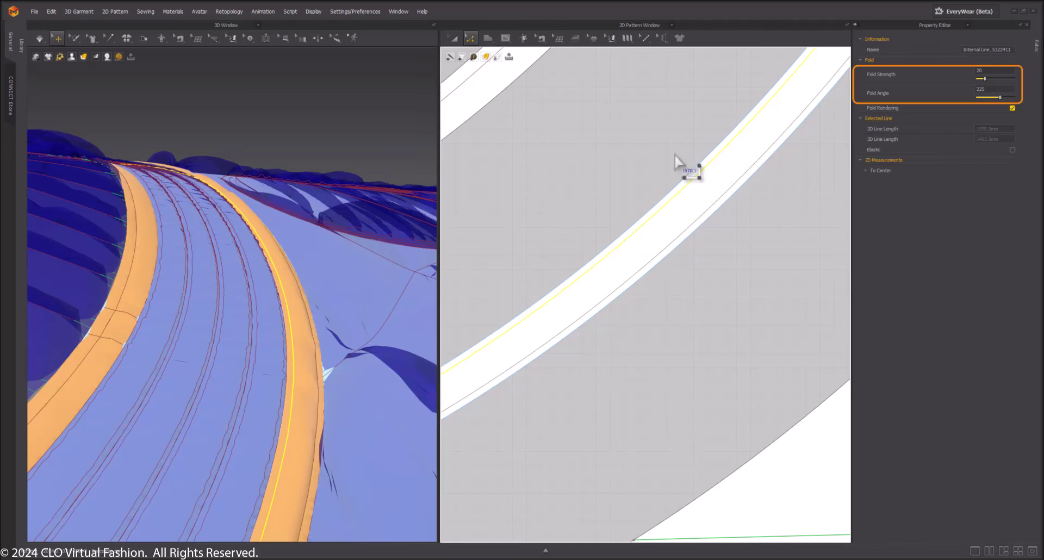
pyautogui.moveTo(675, 154); pyautogui.dragTo(810, 323, button='middle')
# Locate the grooved panel between the orange strips in 2D and check the fold settings of its outermost groove line
pyautogui.click(226, 342)
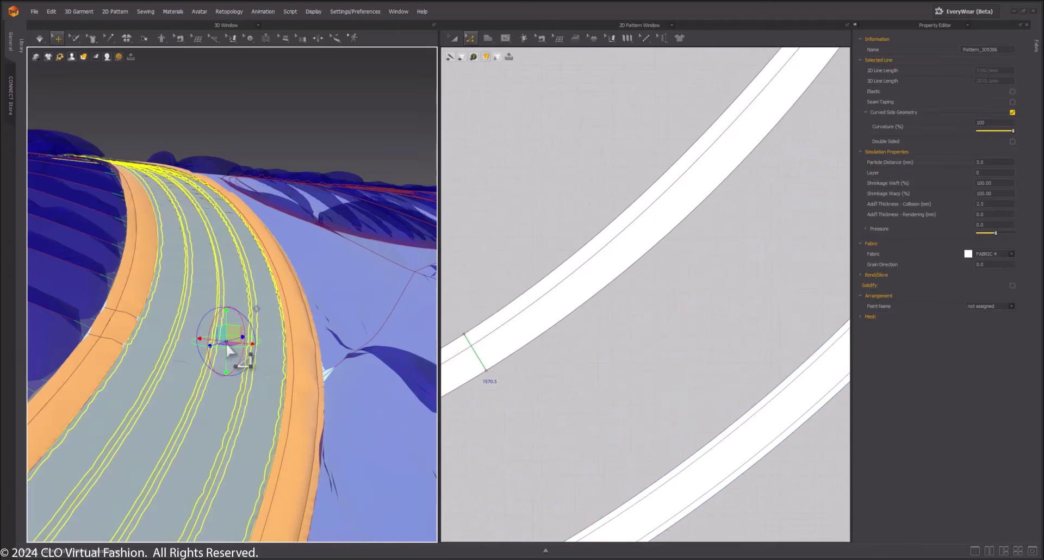
pyautogui.scroll(-12, 625, 328)
pyautogui.moveTo(609, 209); pyautogui.dragTo(676, 336, button='middle')
pyautogui.scroll(2, 676, 333)
pyautogui.scroll(6, 676, 333)
pyautogui.click(687, 266)
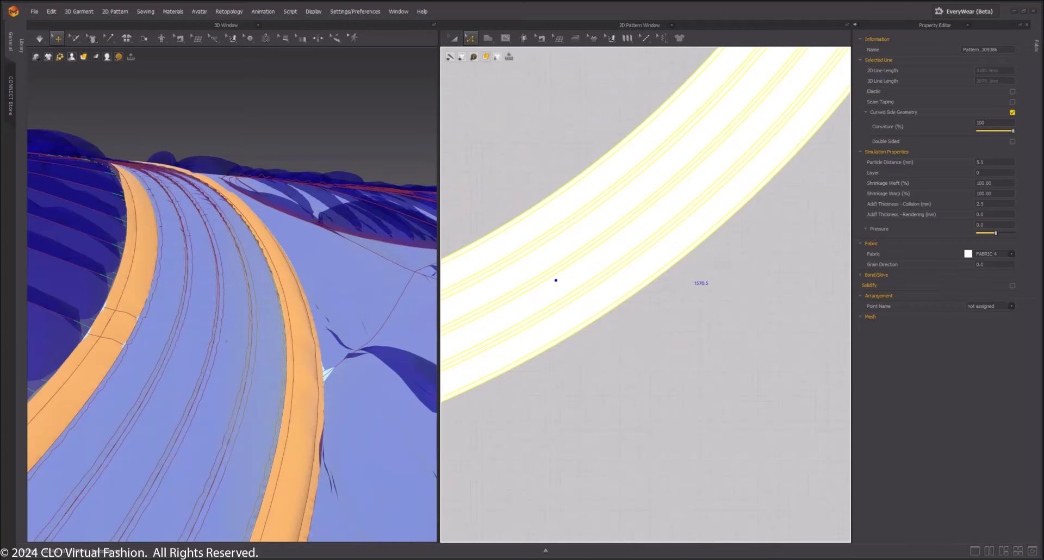
pyautogui.moveTo(688, 266); pyautogui.dragTo(693, 322, button='middle')
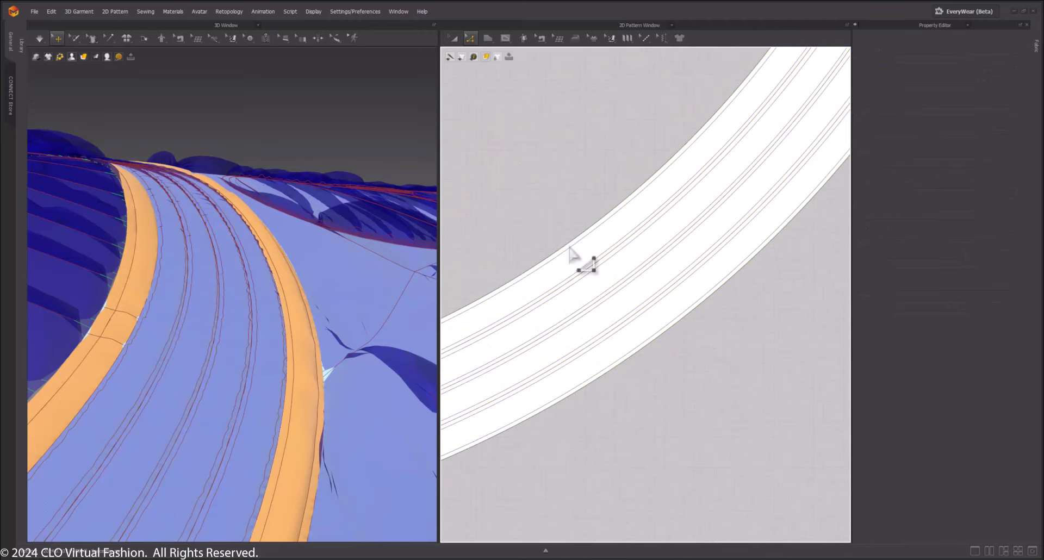
pyautogui.scroll(-2, 671, 403)
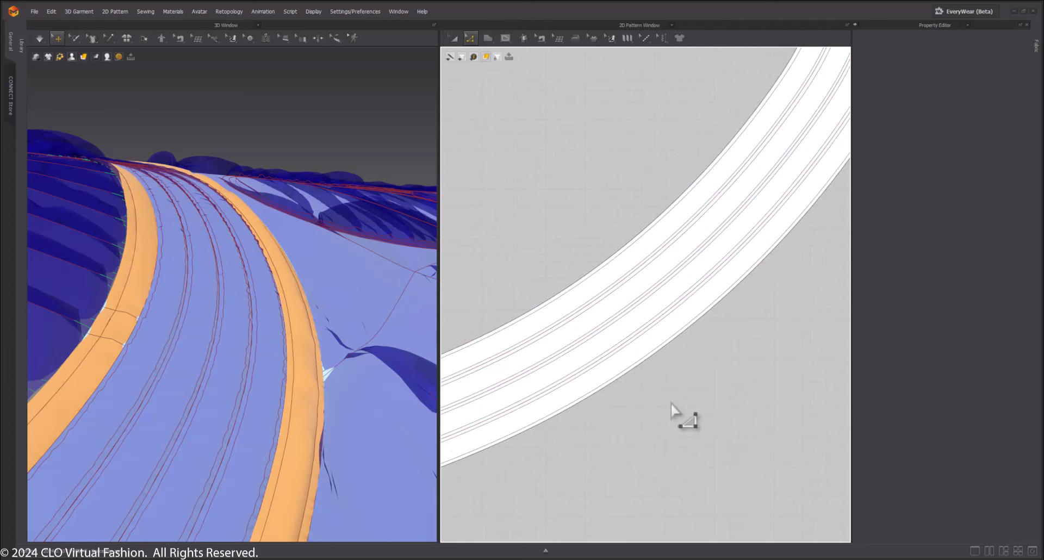
pyautogui.scroll(2, 672, 404)
pyautogui.click(590, 310)
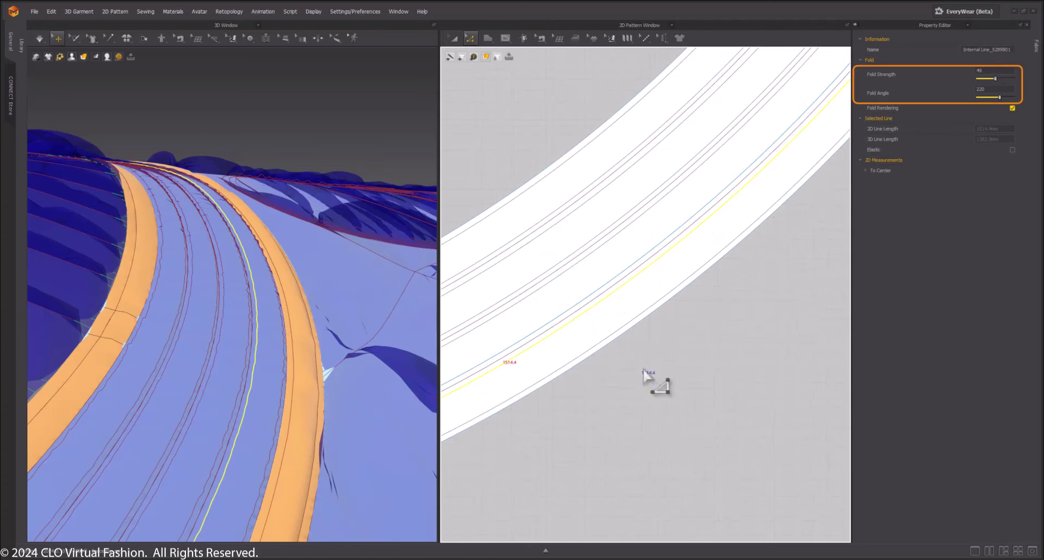
pyautogui.click(694, 386)
pyautogui.hotkey('ctrl', 'z')
pyautogui.click(695, 386)
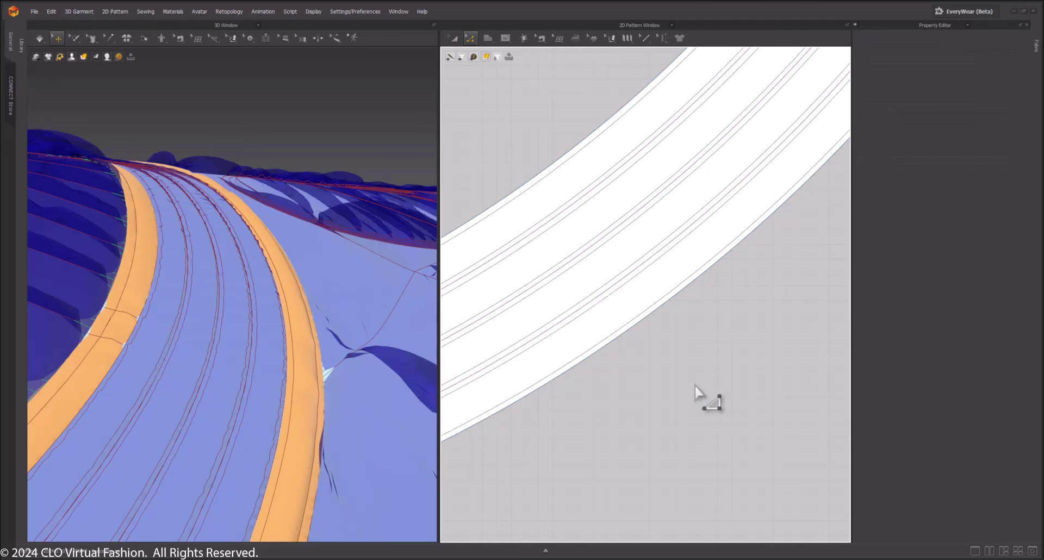
# Compare the fold strength and angle of the internal line along the grooved panel's outer edge with its groove line
pyautogui.scroll(-2, 694, 385)
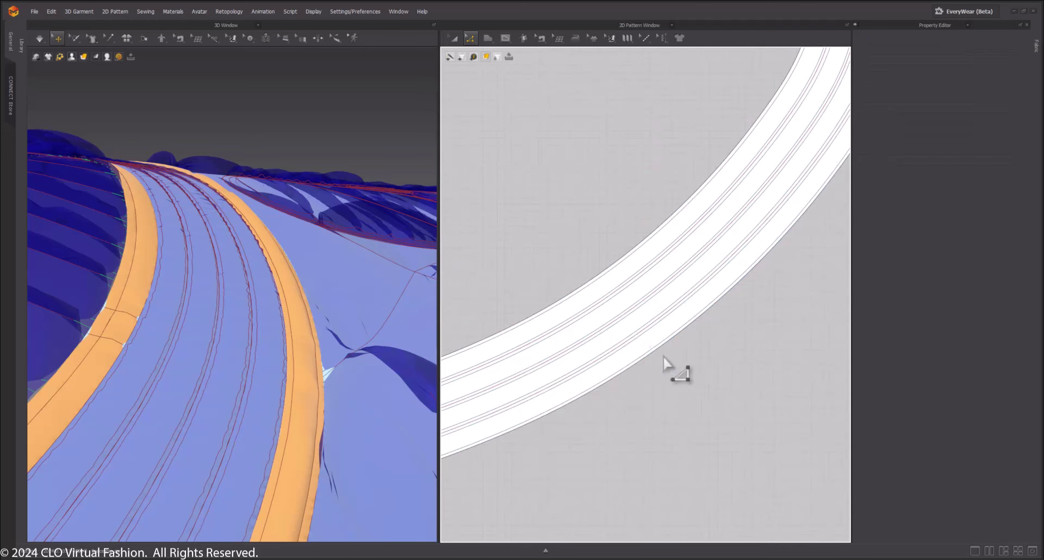
pyautogui.click(624, 327)
pyautogui.click(703, 357)
pyautogui.scroll(3, 706, 360)
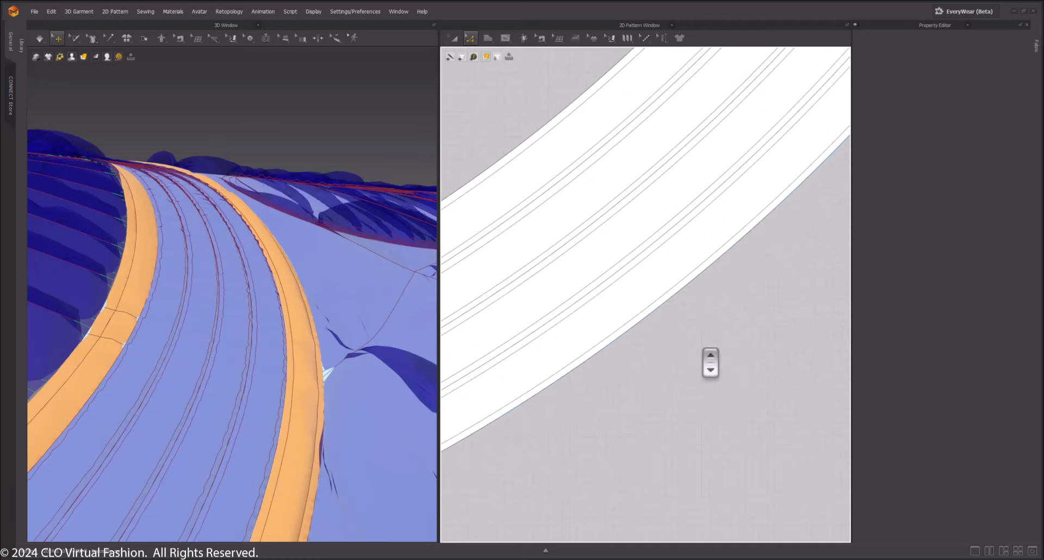
pyautogui.click(648, 314)
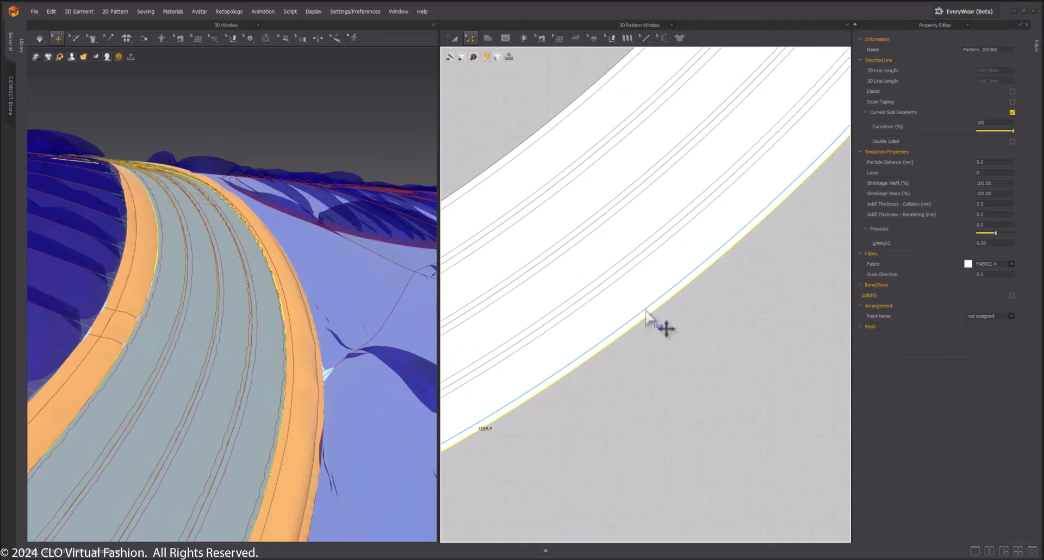
pyautogui.click(646, 313)
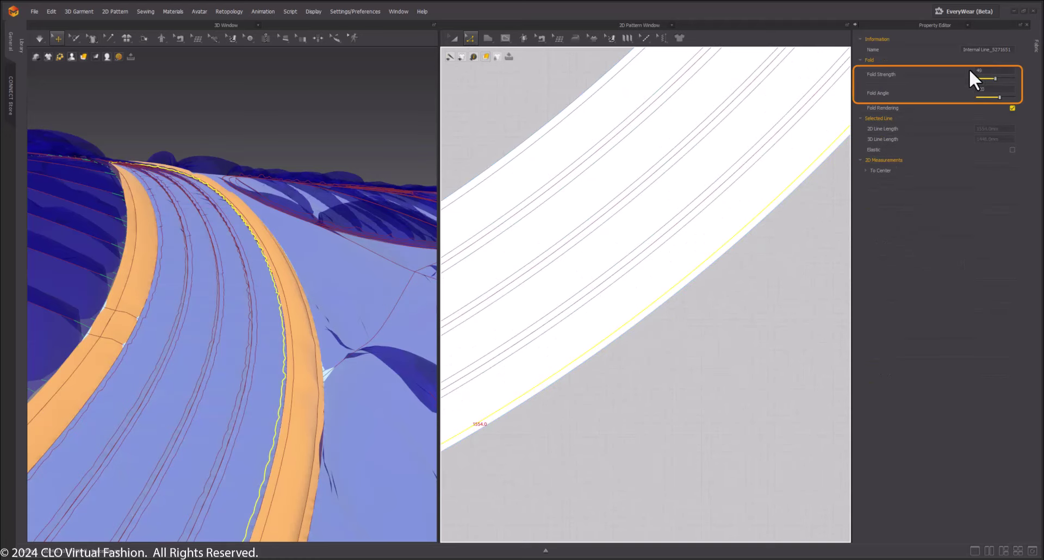
pyautogui.click(681, 231)
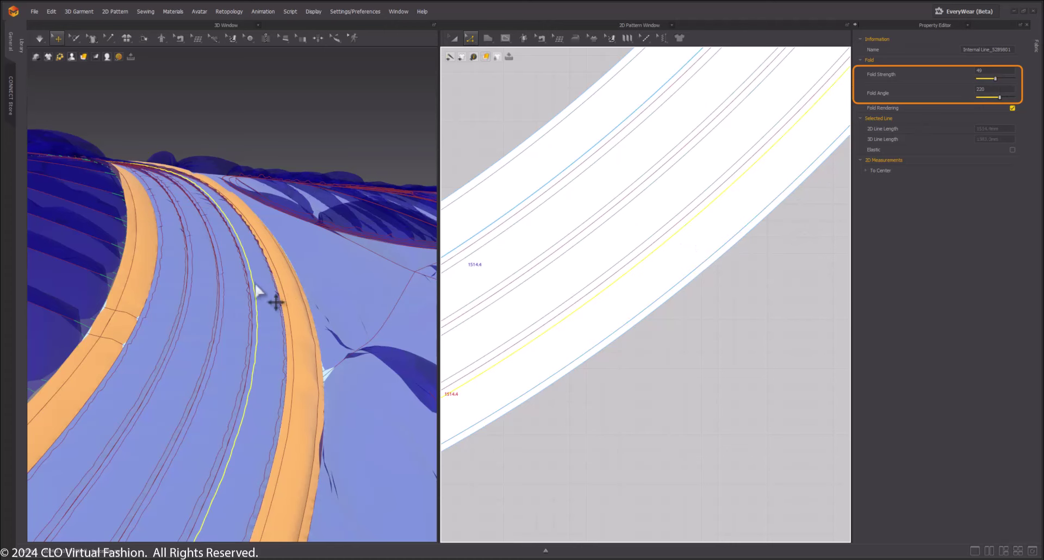
# Deactivate both orange border strips, pattern only
pyautogui.scroll(-7, 257, 290)
pyautogui.click(204, 302)
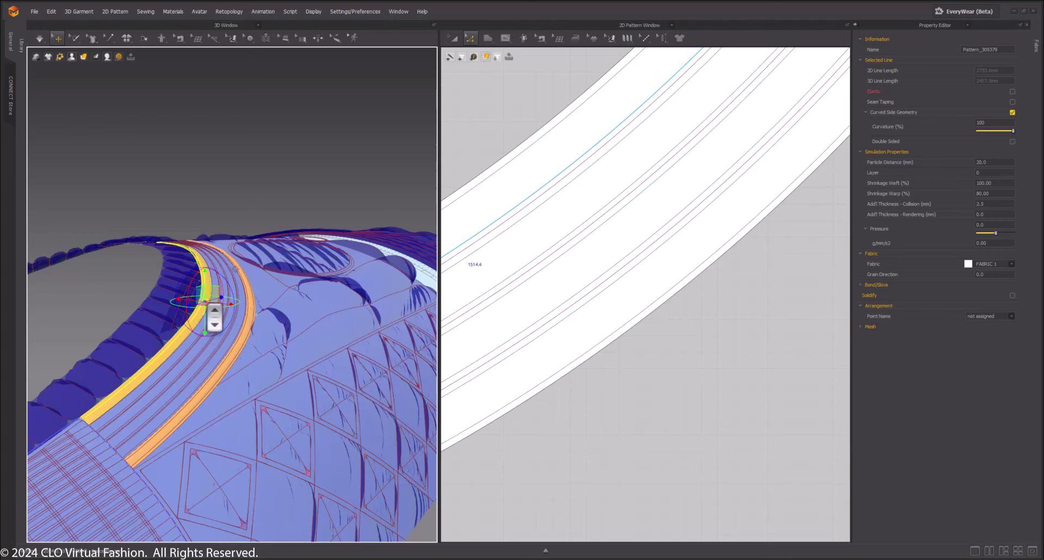
pyautogui.keyDown('shift'); pyautogui.click(237, 339); pyautogui.keyUp('shift')
pyautogui.rightClick(237, 340)
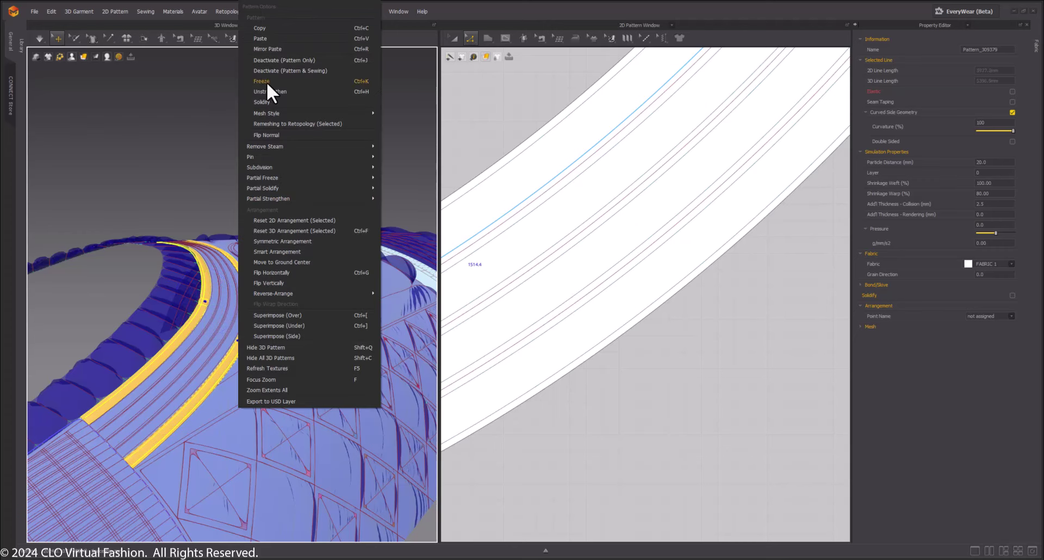
pyautogui.click(269, 56)
# Activate the grooved panel between the two border strips and inspect its surface up close
pyautogui.scroll(4, 250, 178)
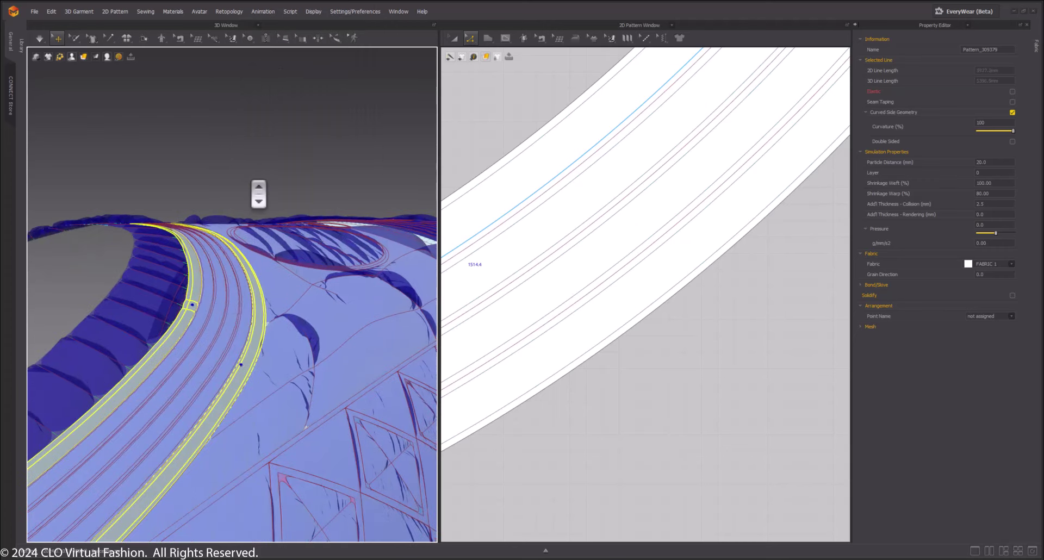
pyautogui.click(223, 280)
pyautogui.rightClick(222, 276)
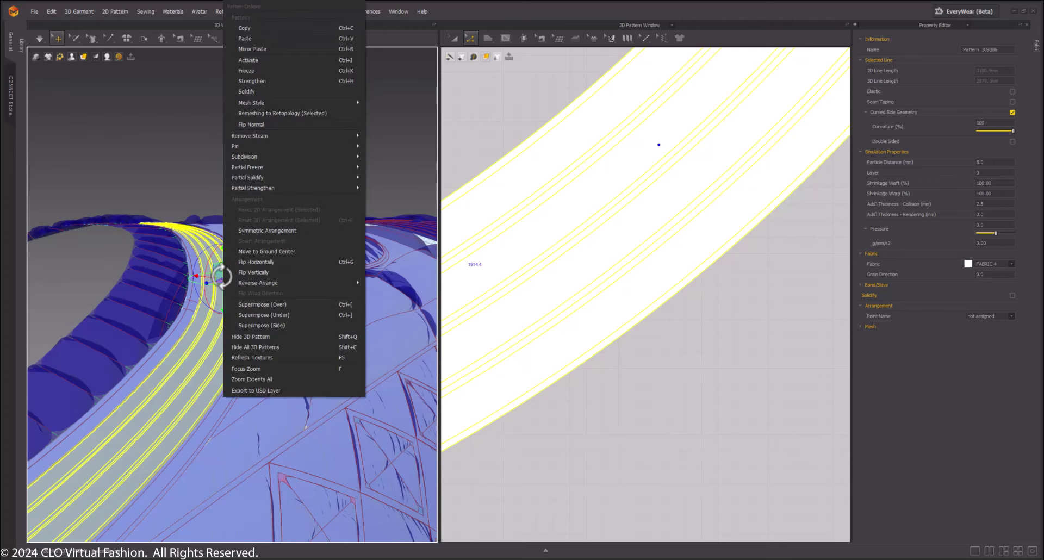
pyautogui.click(268, 59)
pyautogui.scroll(5, 288, 282)
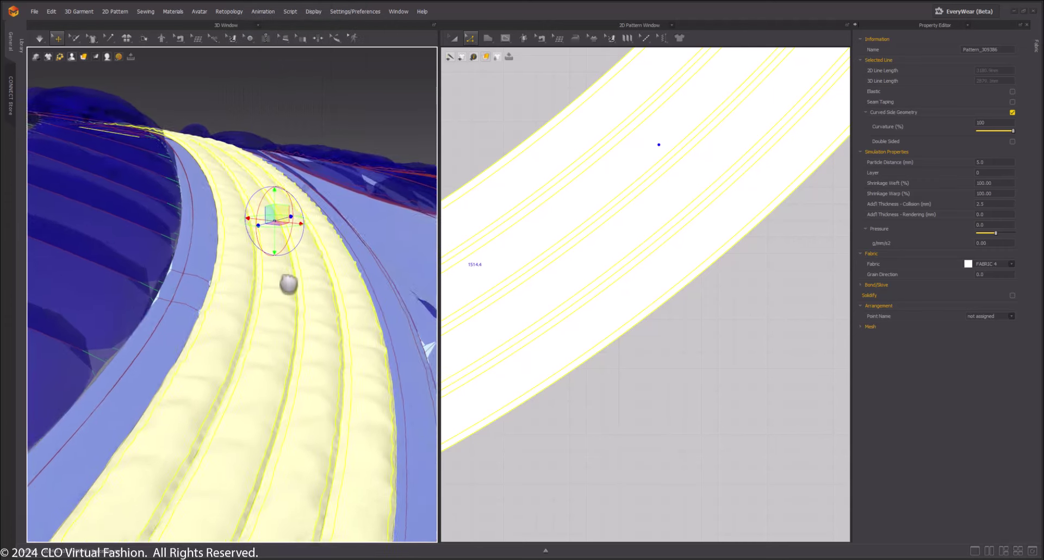
pyautogui.moveTo(288, 283); pyautogui.dragTo(267, 228, button='right')
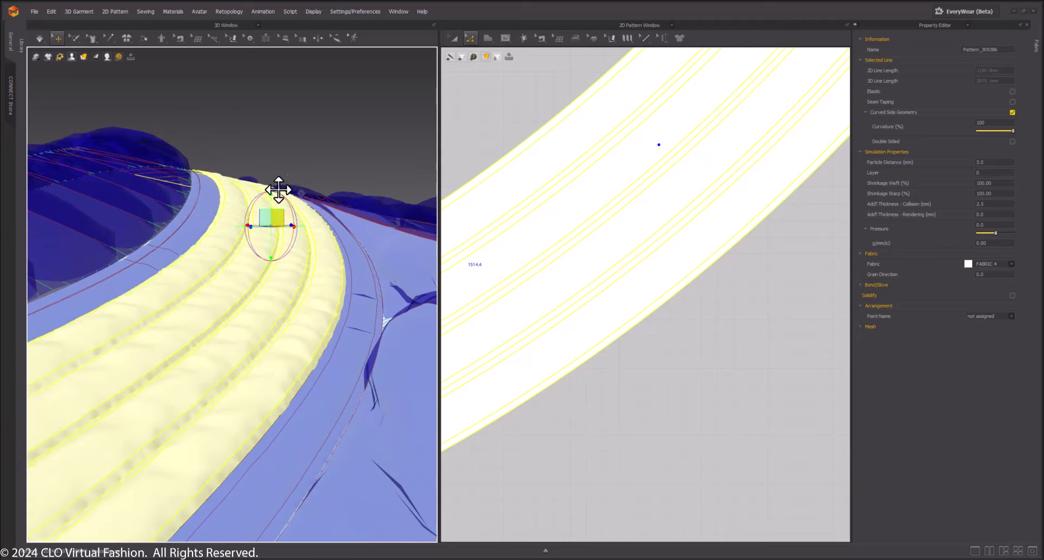
# Display the 3D surfaces as mesh and examine the mesh density of the grooved panel
pyautogui.click(281, 114)
pyautogui.scroll(4, 288, 173)
pyautogui.click(286, 207)
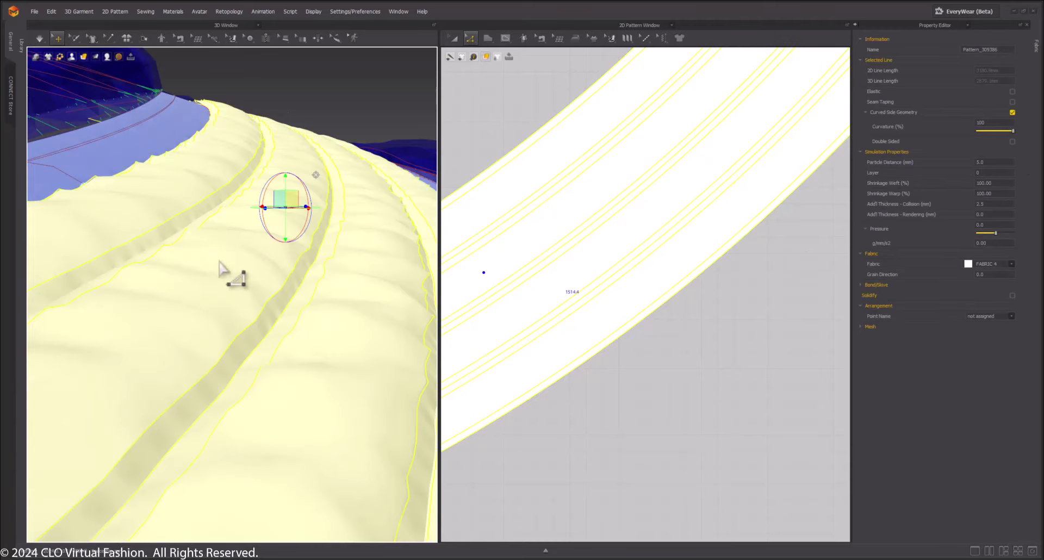
pyautogui.moveTo(82, 56)
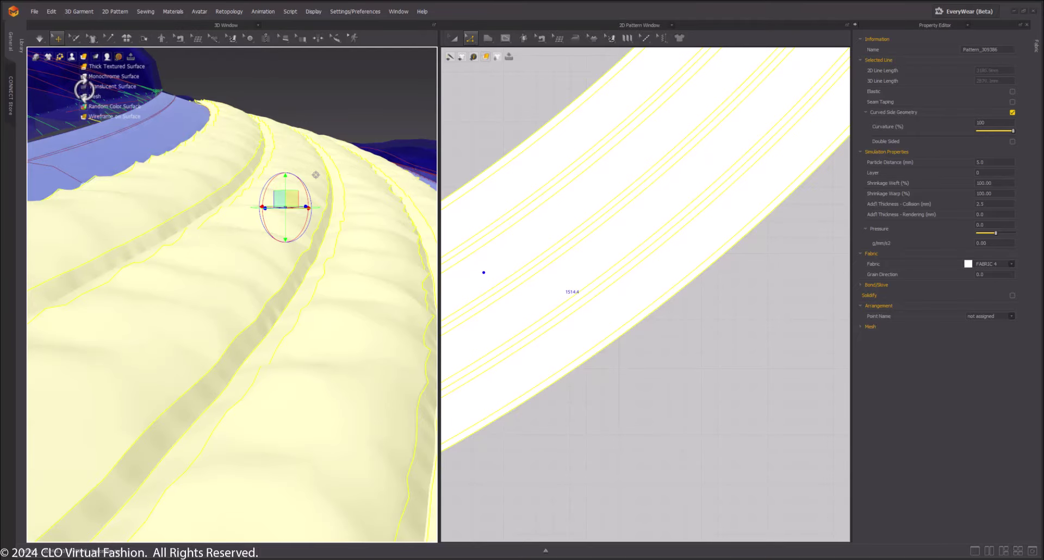
pyautogui.click(83, 95)
pyautogui.moveTo(245, 291); pyautogui.dragTo(255, 310, button='right')
pyautogui.scroll(-6, 253, 337)
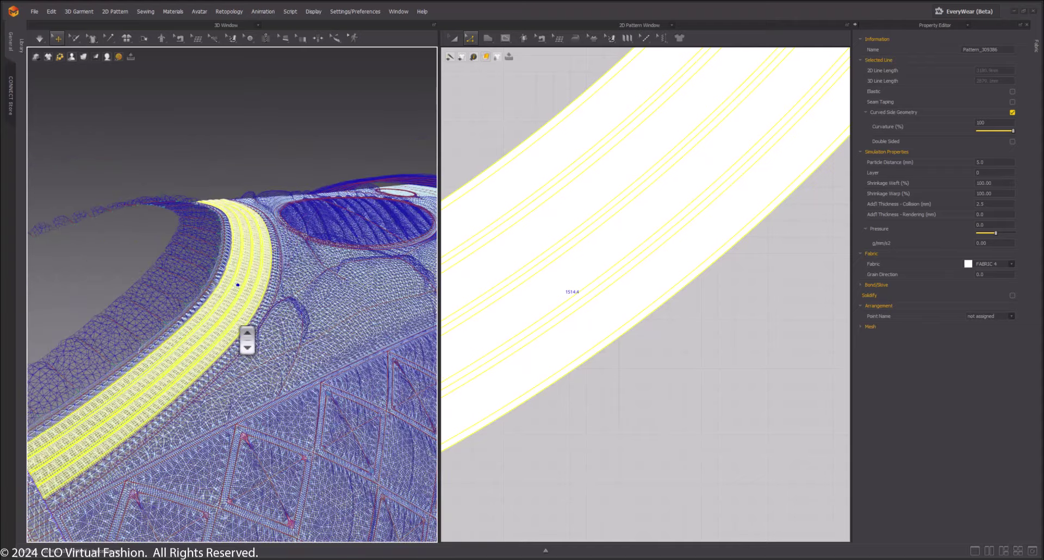
pyautogui.scroll(3, 247, 340)
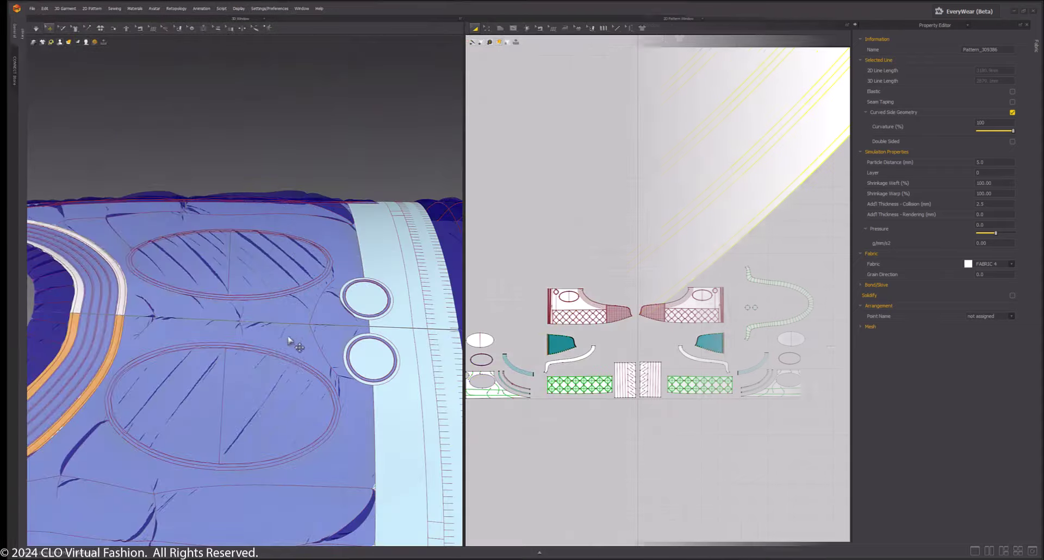
# Identify the large oval rim, the small round rim and the oval inset panel in 3D and in the 2D layout
pyautogui.click(270, 354)
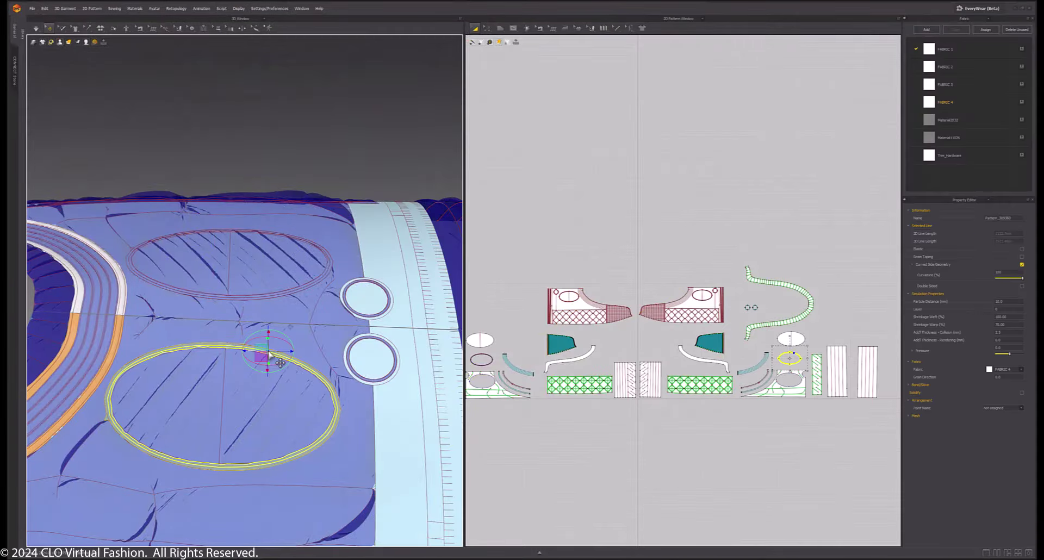
pyautogui.click(350, 358)
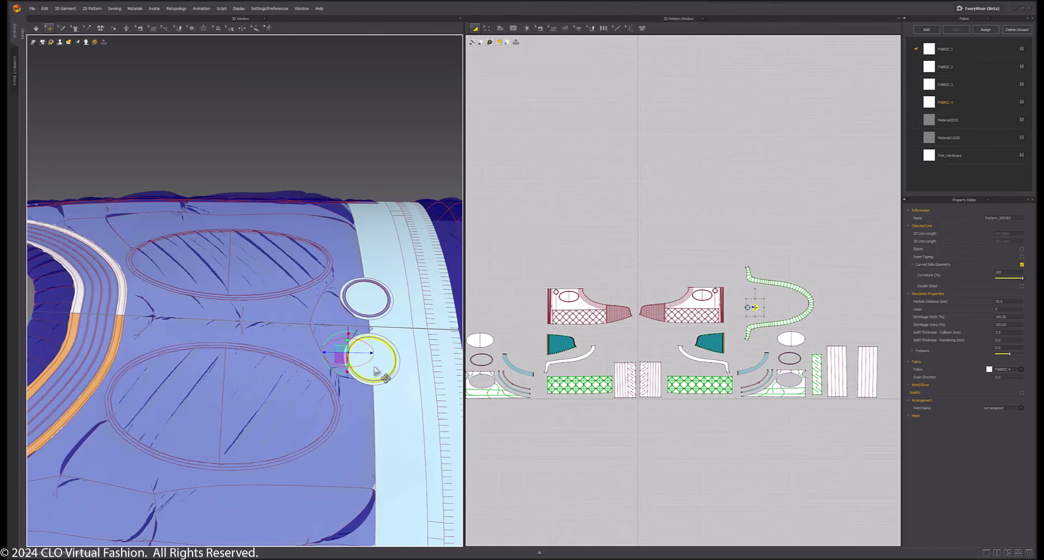
pyautogui.click(262, 269)
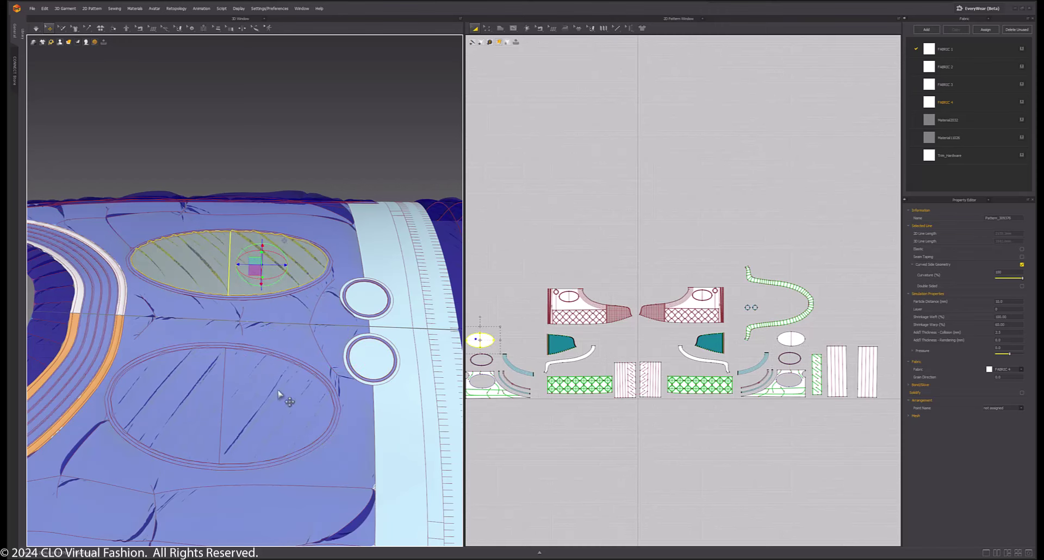
pyautogui.moveTo(262, 269); pyautogui.dragTo(266, 334, button='right')
# Inspect the raised edges of the large oval rim and the small round rim up close in 3D
pyautogui.click(302, 352)
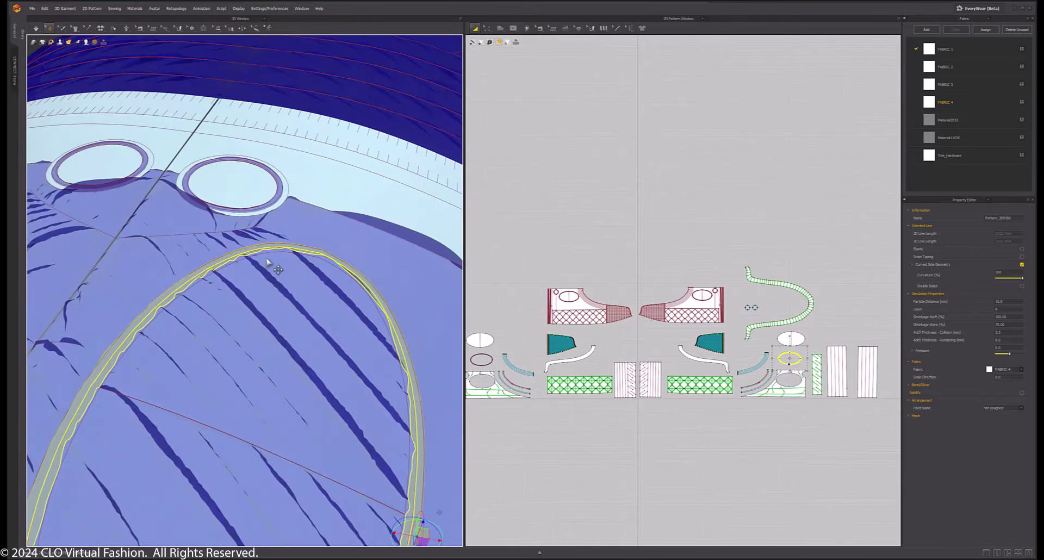
pyautogui.click(292, 208)
pyautogui.moveTo(292, 208); pyautogui.dragTo(305, 224, button='right')
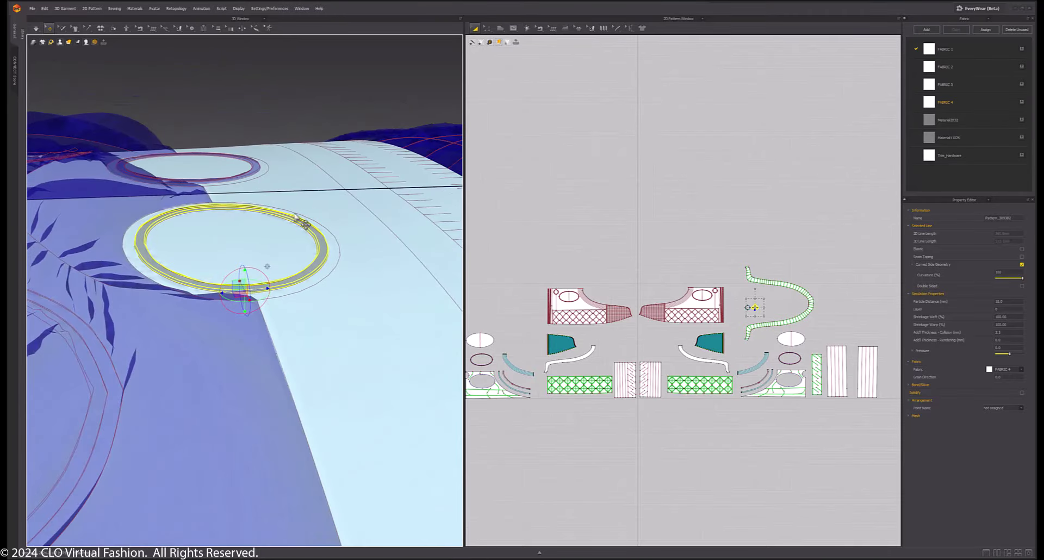
pyautogui.click(260, 116)
pyautogui.scroll(-10, 253, 267)
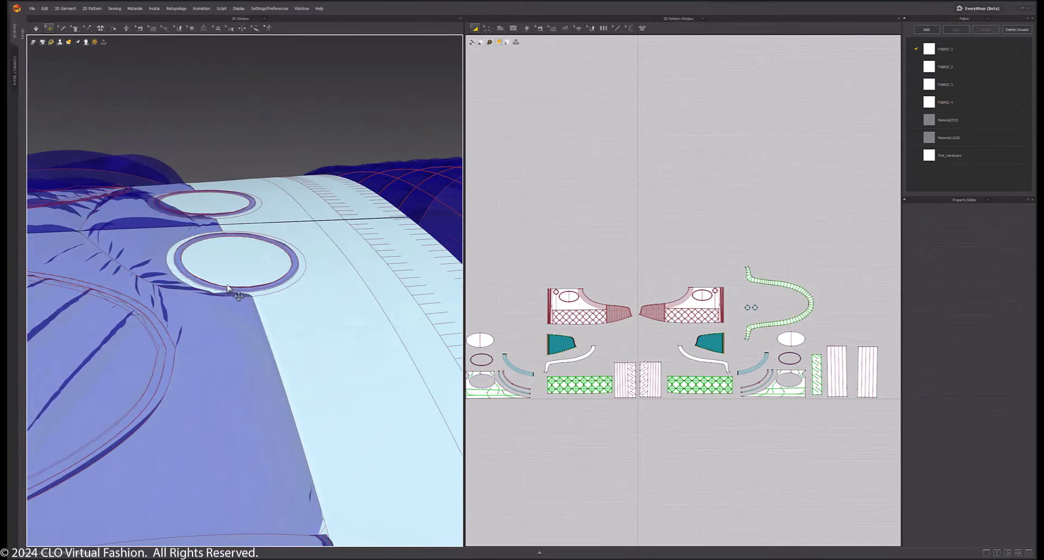
pyautogui.moveTo(190, 296); pyautogui.dragTo(352, 283, button='middle')
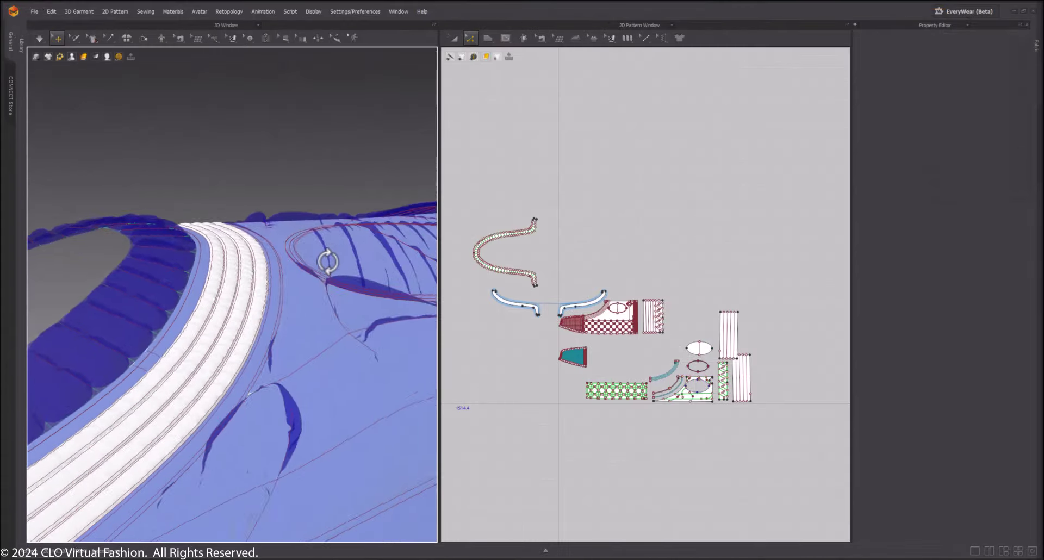
# Freeze the grooved panel between the two border strips
pyautogui.moveTo(327, 264); pyautogui.dragTo(291, 280, button='right')
pyautogui.scroll(3, 289, 373)
pyautogui.scroll(-3, 290, 372)
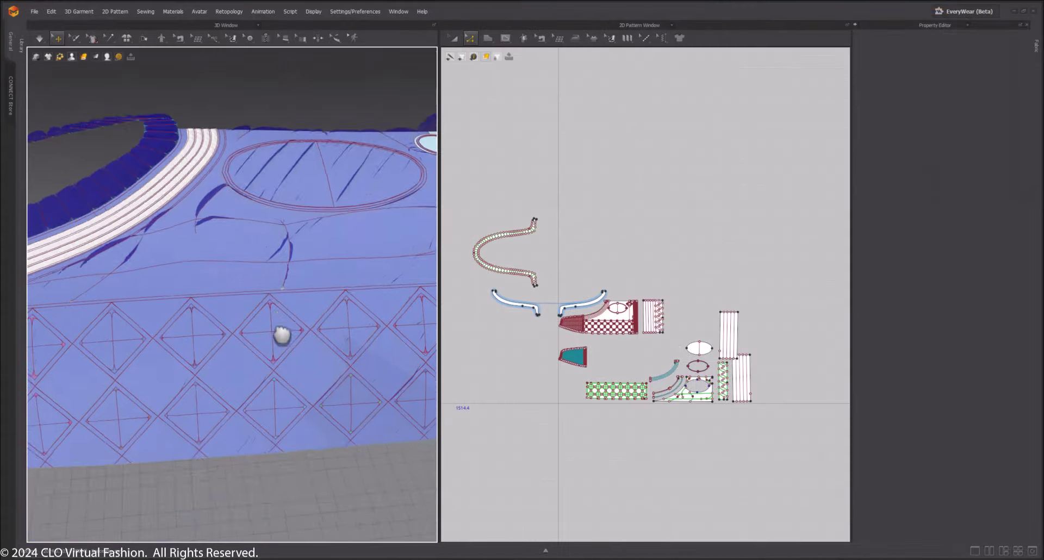
pyautogui.moveTo(280, 339); pyautogui.dragTo(203, 254, button='right')
pyautogui.click(199, 251)
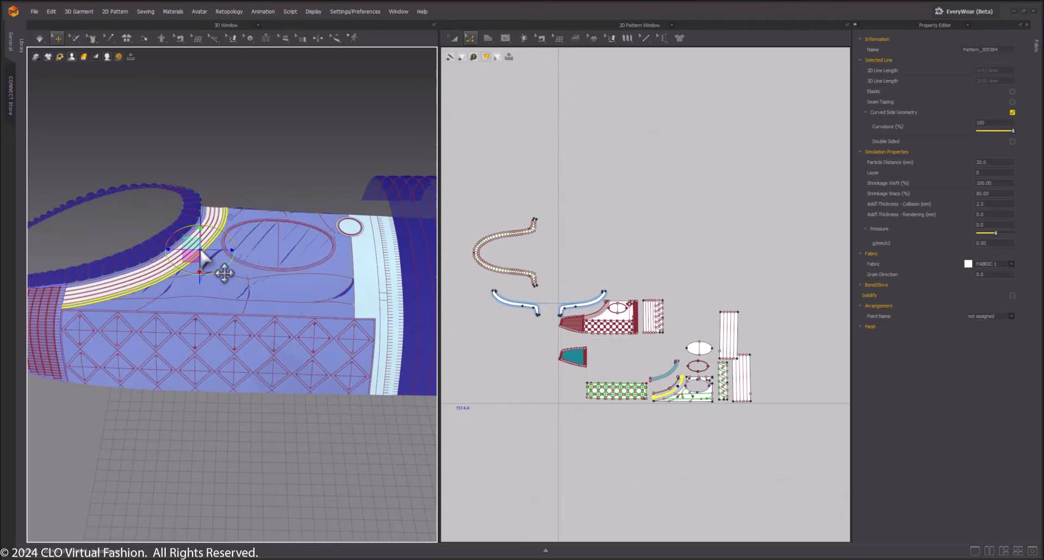
pyautogui.click(147, 292)
pyautogui.rightClick(138, 278)
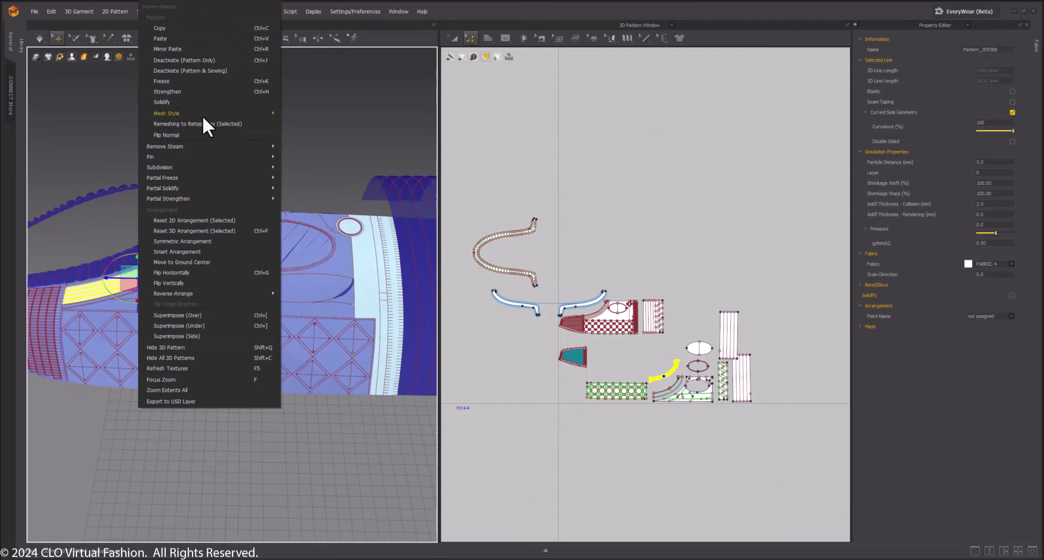
pyautogui.click(169, 81)
pyautogui.moveTo(373, 175); pyautogui.dragTo(264, 250, button='right')
pyautogui.scroll(5, 575, 358)
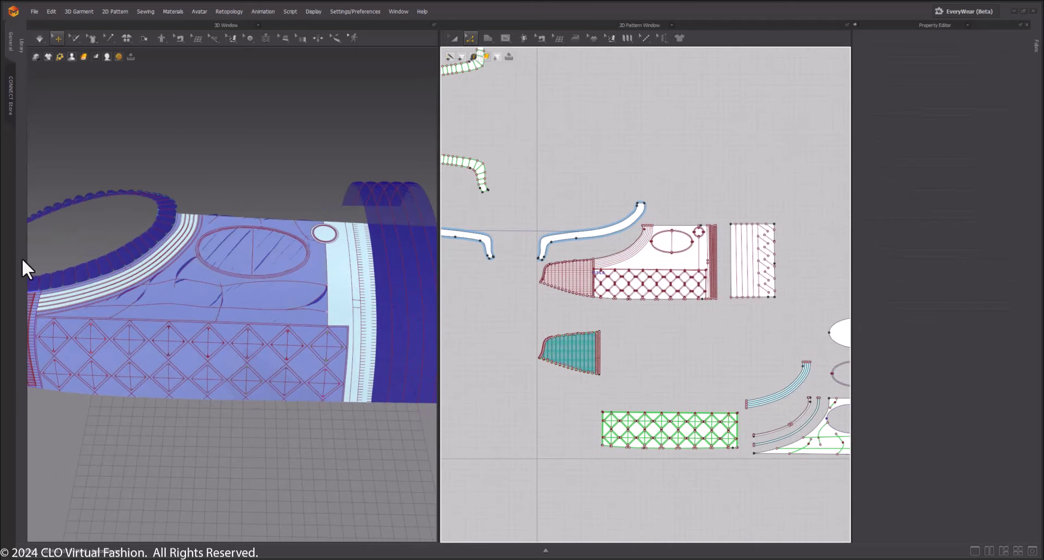
# Reactivate the grooved panel between the border strips and deactivate it, pattern only
pyautogui.click(139, 283)
pyautogui.rightClick(136, 283)
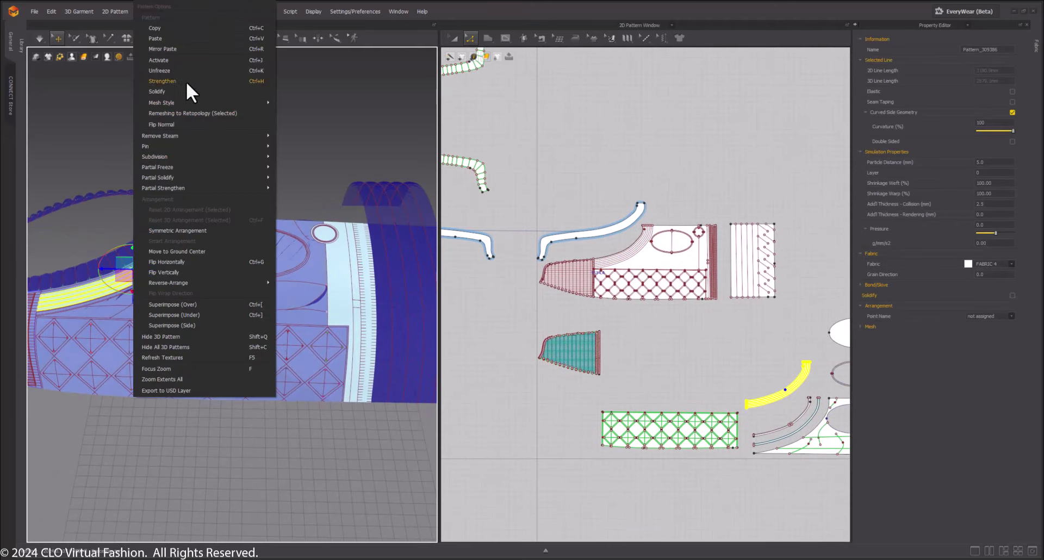
pyautogui.click(168, 62)
pyautogui.rightClick(180, 247)
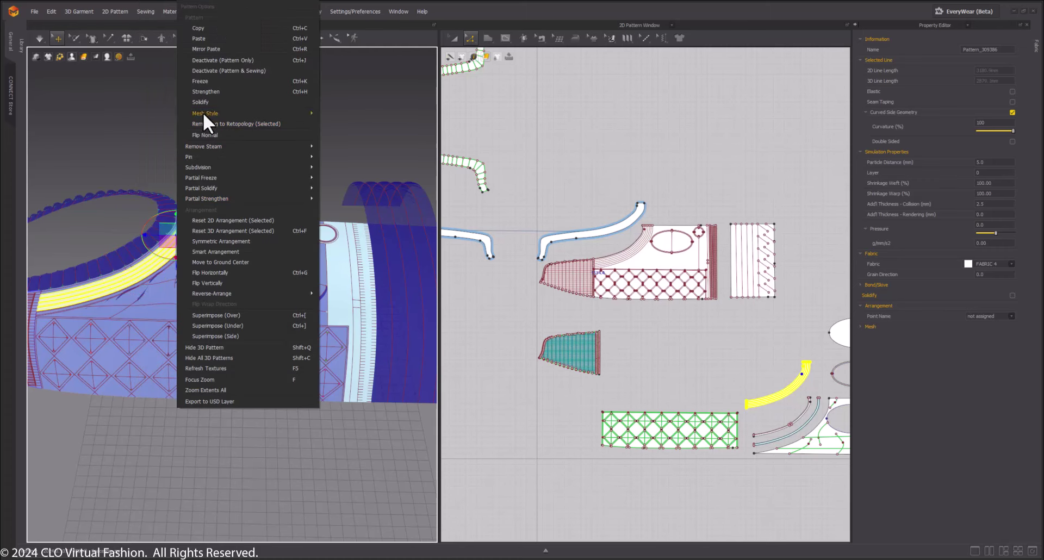
pyautogui.click(206, 60)
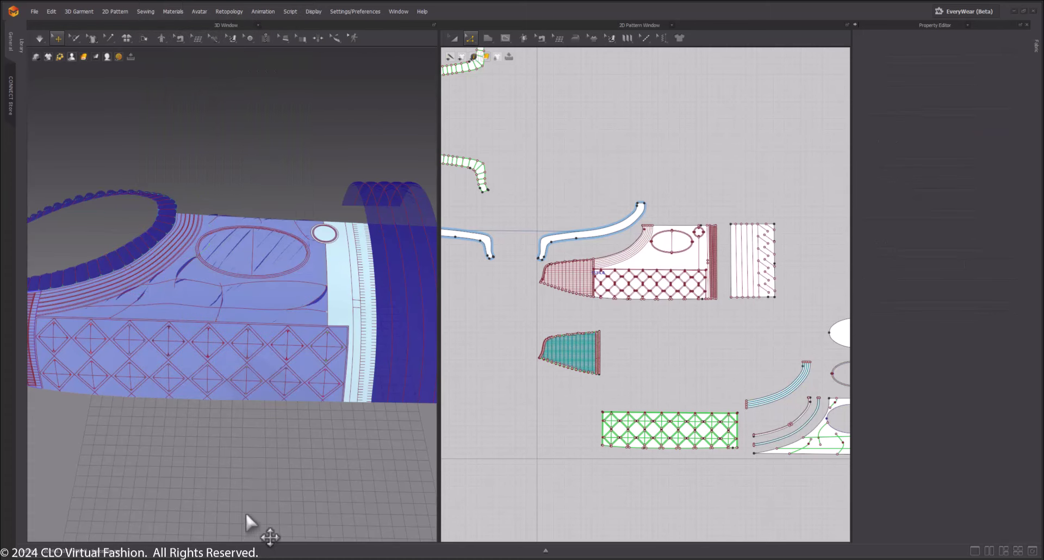
# Show only the 2D patterns and check the elastic strength and ratio of the bent internal line below the oval opening
pyautogui.moveTo(275, 453); pyautogui.dragTo(274, 458, button='right')
pyautogui.moveTo(736, 375); pyautogui.dragTo(548, 295, button='middle')
pyautogui.scroll(-4, 547, 295)
pyautogui.scroll(5, 601, 332)
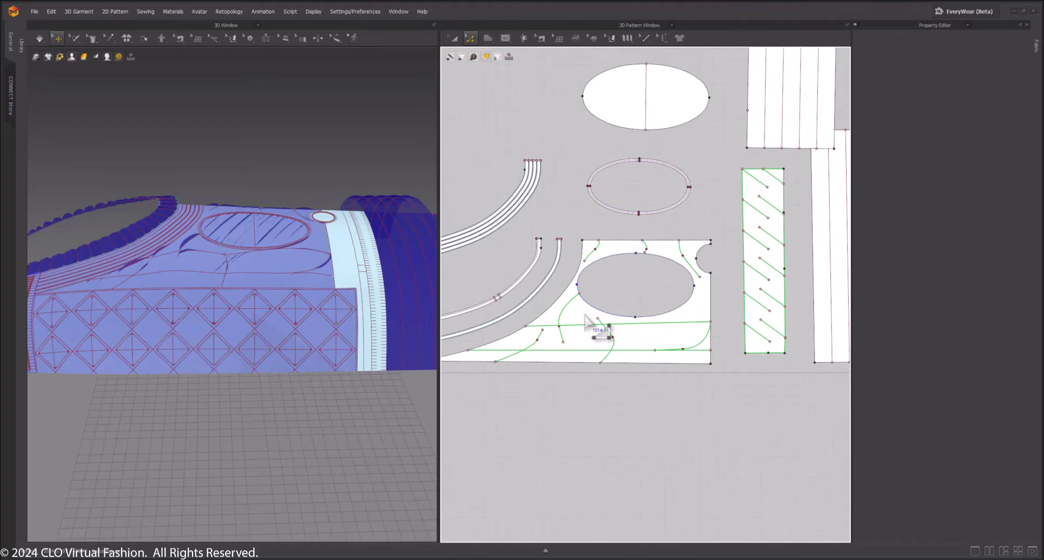
pyautogui.click(974, 551)
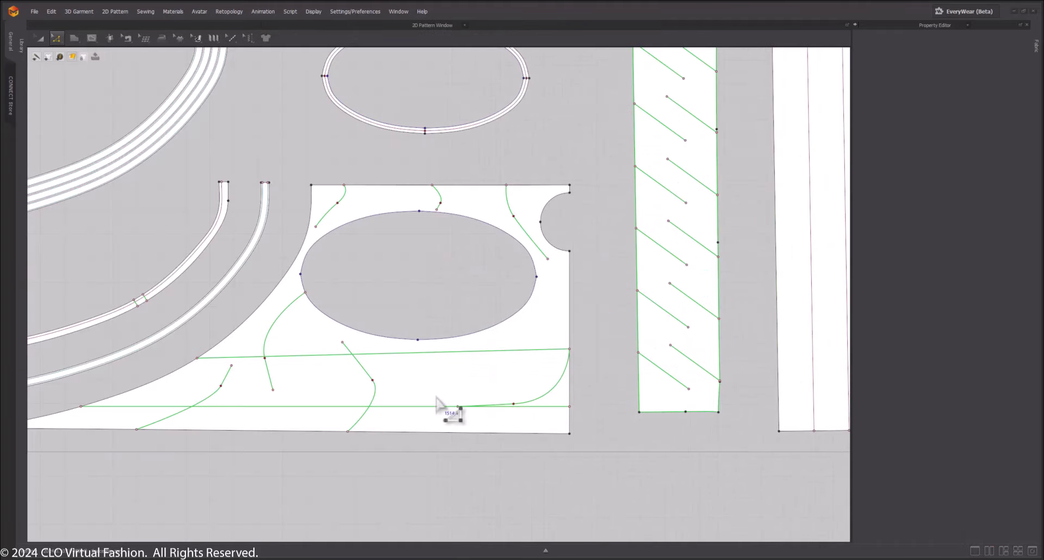
pyautogui.click(372, 393)
pyautogui.click(373, 392)
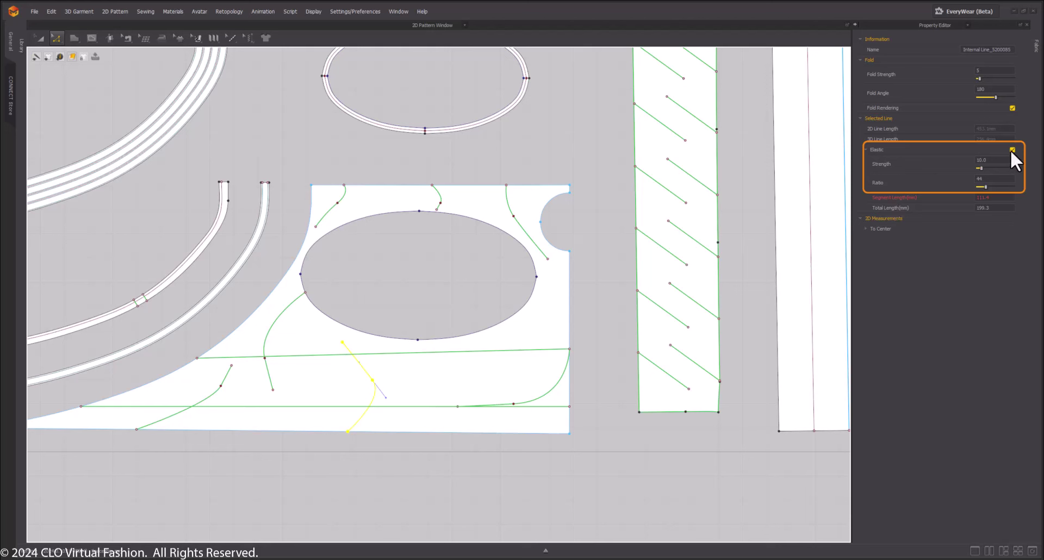
# Compare the elastic settings of the curved internal lines beside the oval opening with a diagonal line on the narrow strip panel
pyautogui.click(274, 327)
pyautogui.click(523, 228)
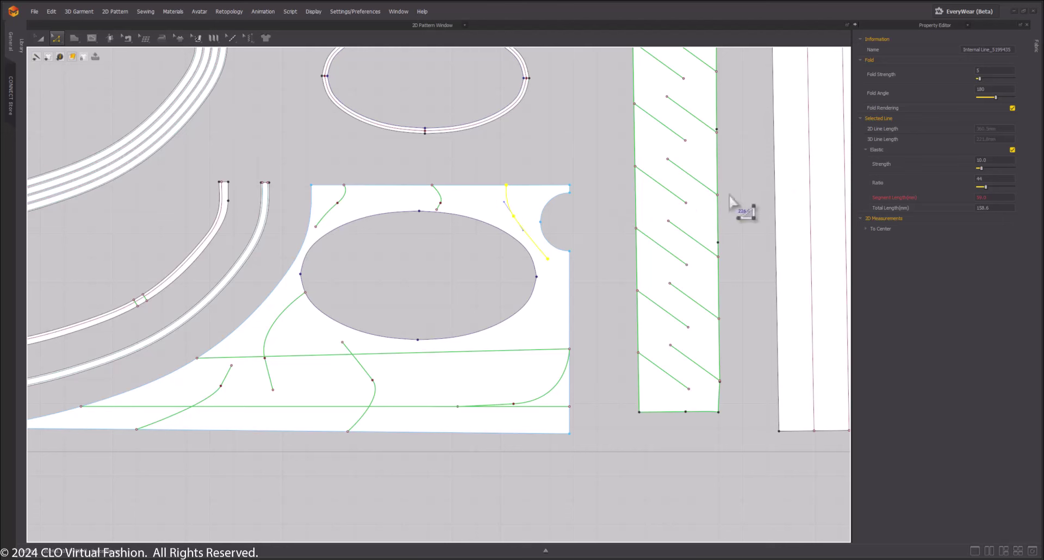
pyautogui.click(686, 205)
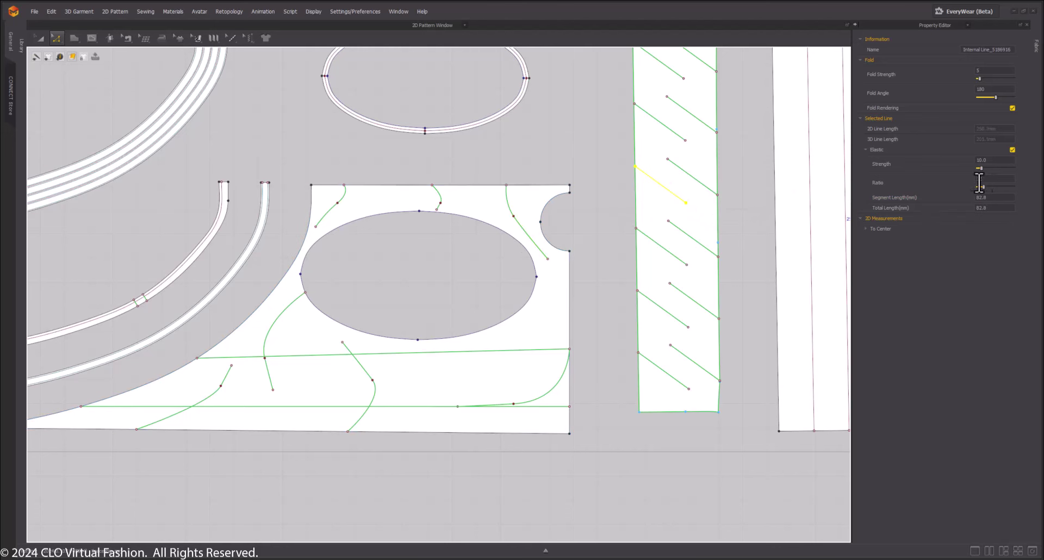
# Return to the full pattern layout, activate the pattern transform tool and show the 3D and 2D views side by side
pyautogui.scroll(-8, 560, 185)
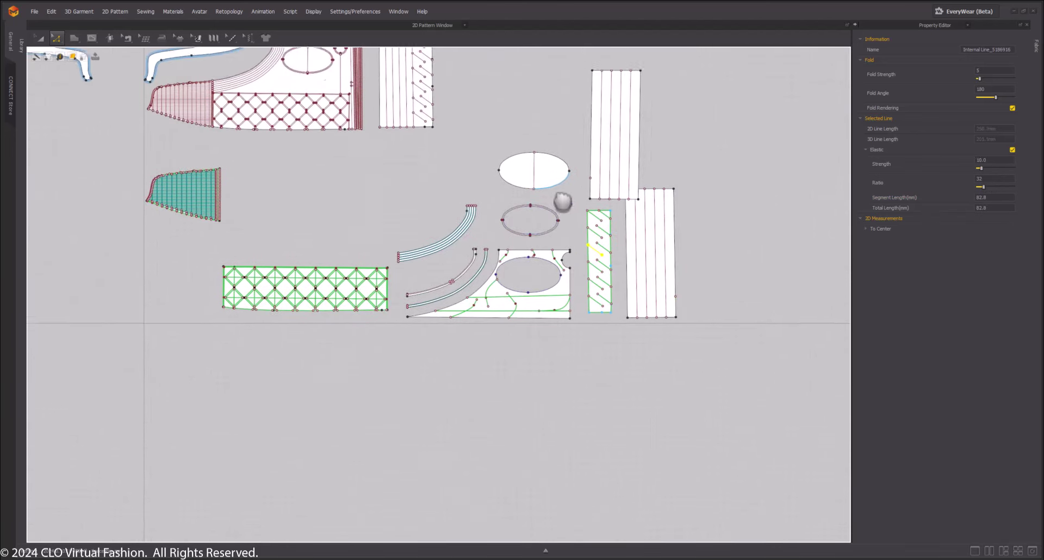
pyautogui.click(369, 320)
pyautogui.moveTo(435, 265); pyautogui.dragTo(404, 290, button='middle')
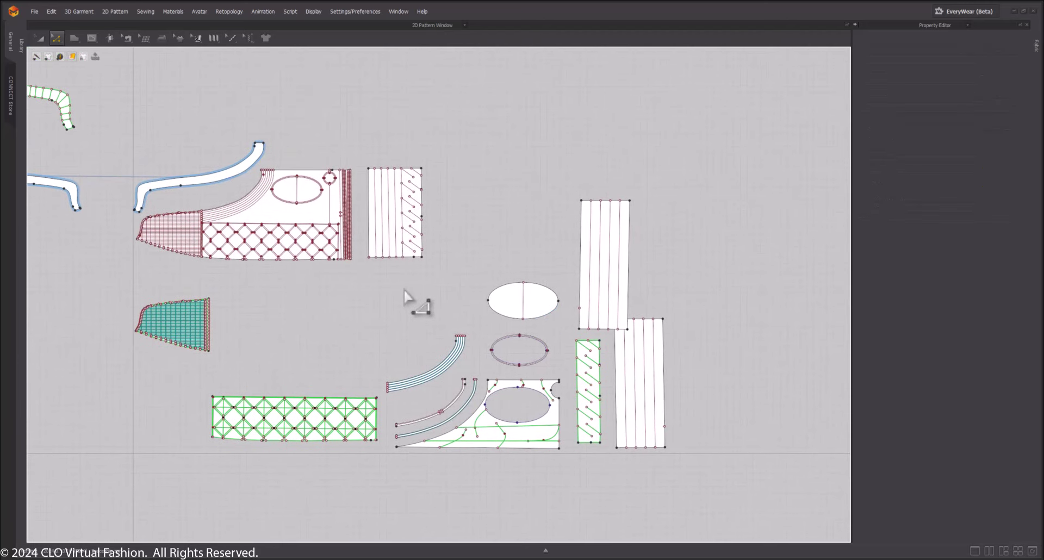
pyautogui.press('a')
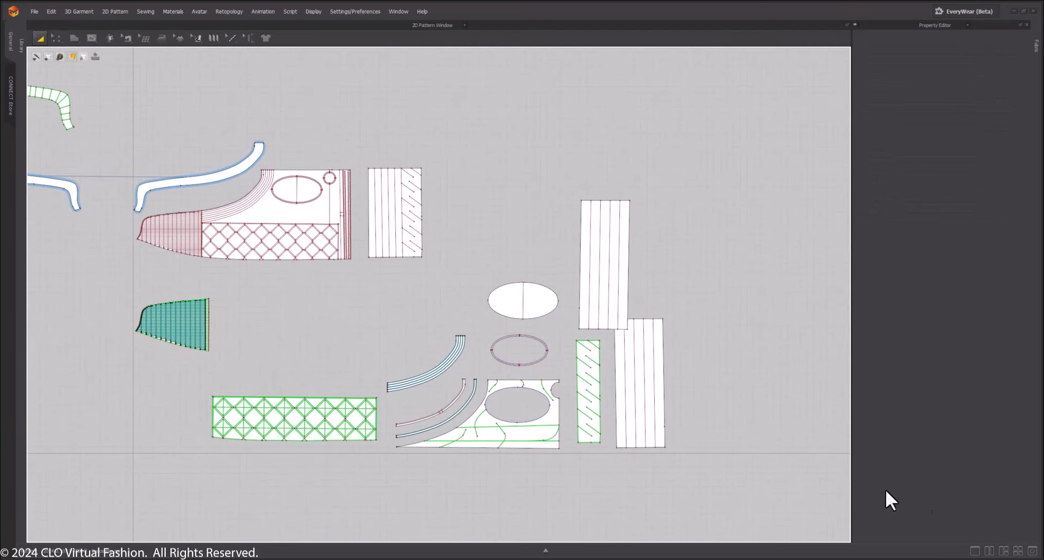
pyautogui.click(989, 550)
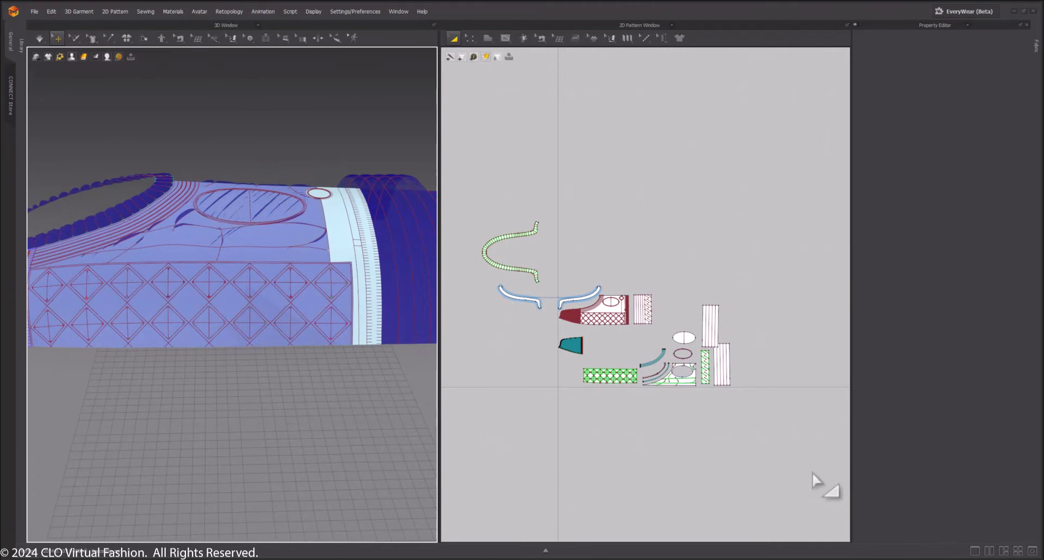
# Show only the 3D view and delete the lined panel extending beyond the centre line at the hull's rear
pyautogui.click(973, 551)
pyautogui.moveTo(629, 240); pyautogui.dragTo(547, 343, button='right')
pyautogui.click(547, 344)
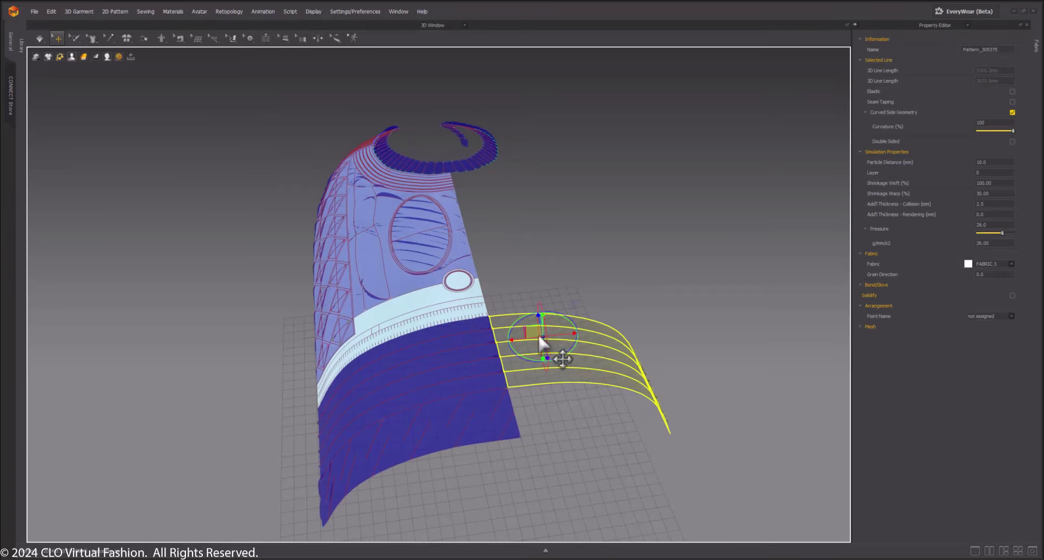
pyautogui.press('Delete')
# Examine the finished half of the hull in 3D from the side and the front
pyautogui.moveTo(212, 264); pyautogui.dragTo(462, 391, button='right')
pyautogui.scroll(-2, 462, 391)
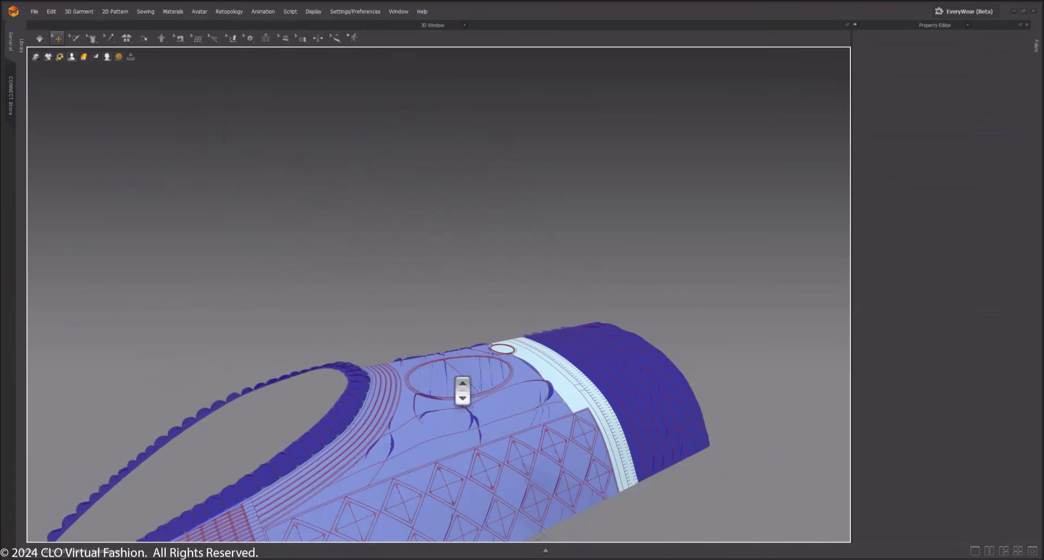
pyautogui.scroll(-3, 462, 391)
pyautogui.moveTo(496, 307); pyautogui.dragTo(555, 324, button='right')
pyautogui.scroll(-2, 555, 324)
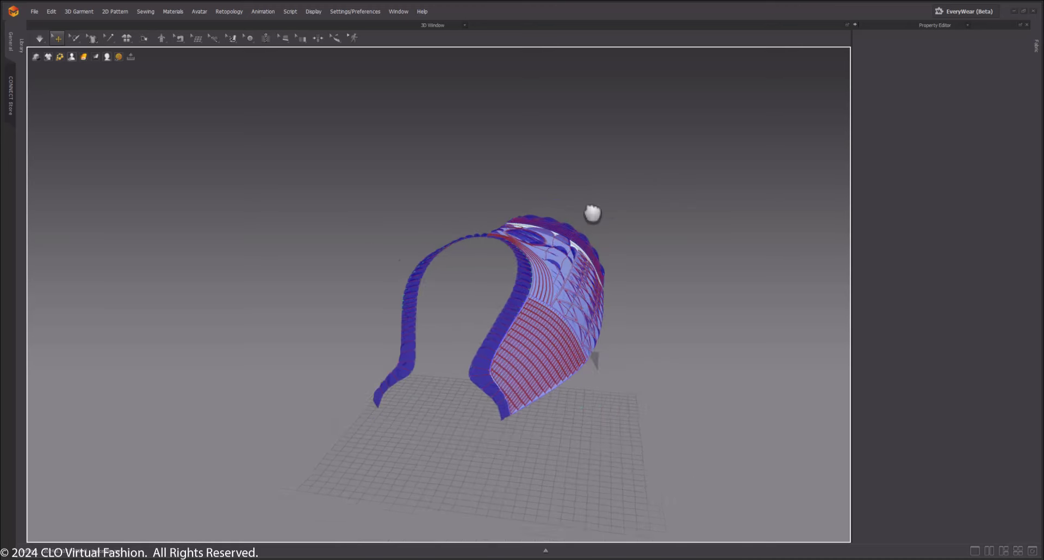
pyautogui.moveTo(592, 213); pyautogui.dragTo(498, 296, button='right')
pyautogui.moveTo(498, 296); pyautogui.dragTo(537, 234, button='middle')
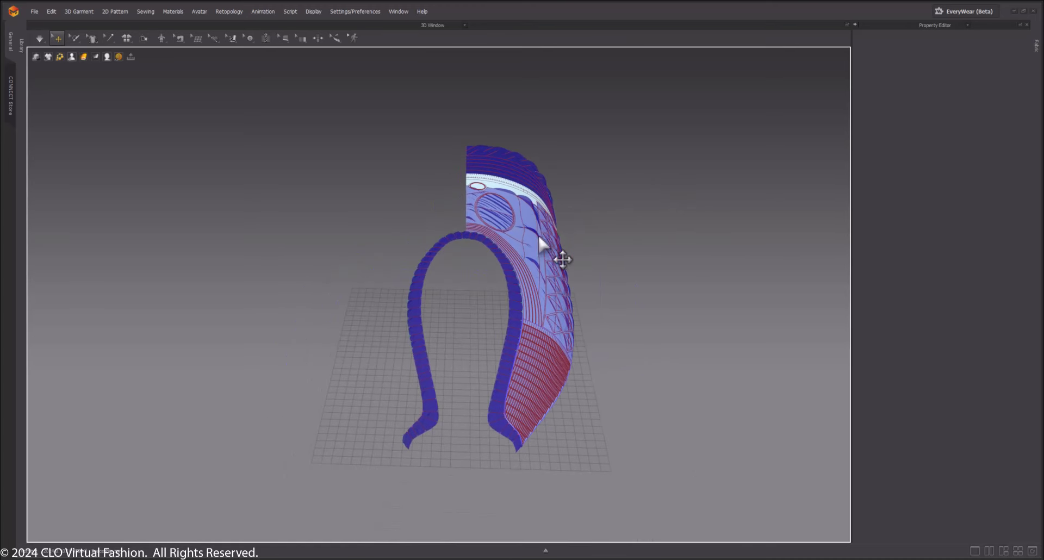
pyautogui.moveTo(537, 233); pyautogui.dragTo(540, 246, button='right')
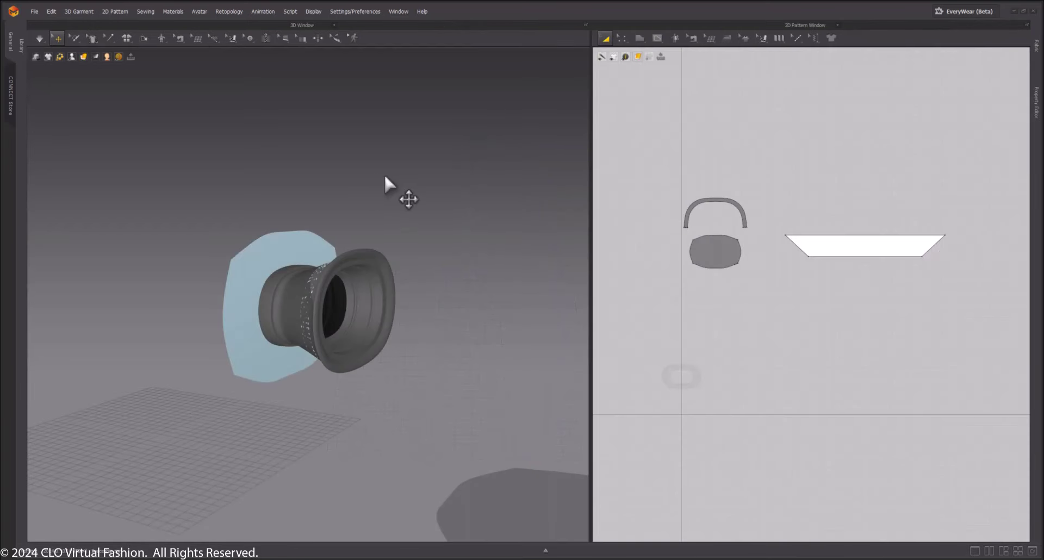
# Examine the flat backing panel, the curved band and the funnel-shaped object by selecting them in the 3D view
pyautogui.moveTo(384, 177); pyautogui.dragTo(287, 242, button='right')
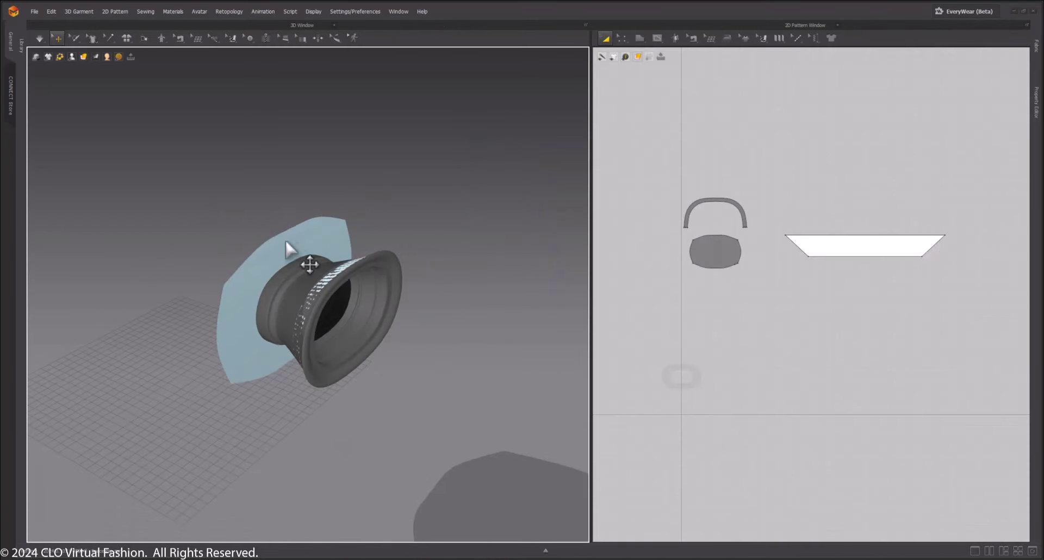
pyautogui.click(280, 243)
pyautogui.moveTo(277, 198); pyautogui.dragTo(446, 163, button='right')
pyautogui.scroll(2, 302, 280)
pyautogui.keyDown('shift'); pyautogui.click(419, 233); pyautogui.keyUp('shift')
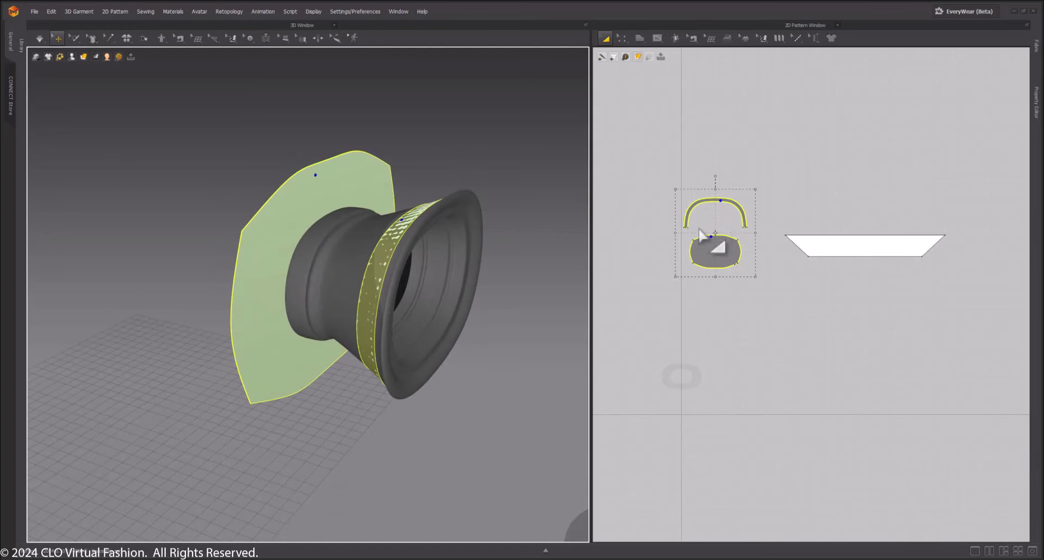
pyautogui.click(452, 318)
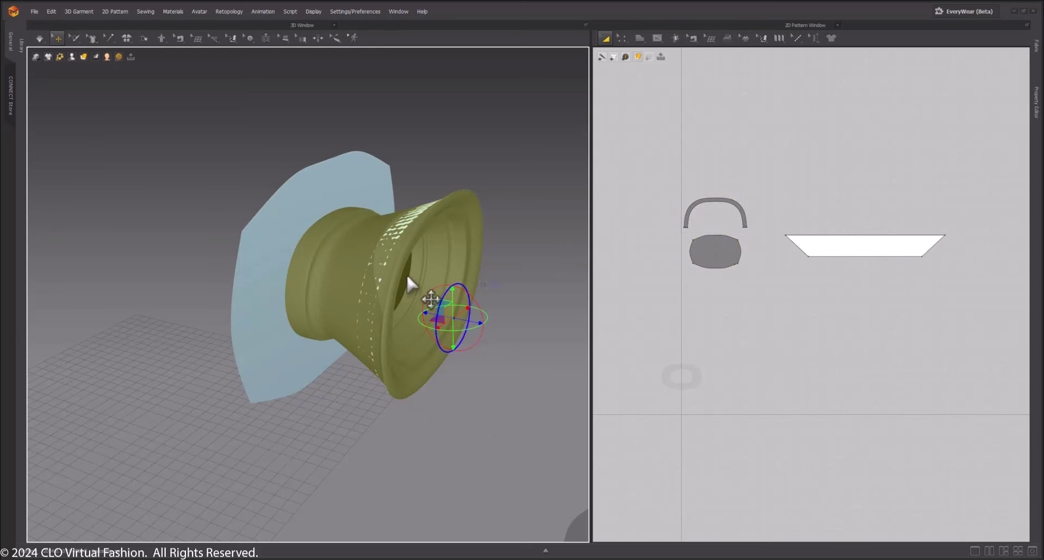
# Show the trapezoidal panel in the 3D view, wrapped around the funnel-shaped object in front of the flat backing panel
pyautogui.moveTo(410, 287); pyautogui.dragTo(387, 251, button='right')
pyautogui.moveTo(359, 252); pyautogui.dragTo(363, 251, button='right')
pyautogui.moveTo(437, 239); pyautogui.dragTo(382, 305, button='middle')
pyautogui.click(446, 184)
pyautogui.moveTo(375, 177); pyautogui.dragTo(407, 203, button='right')
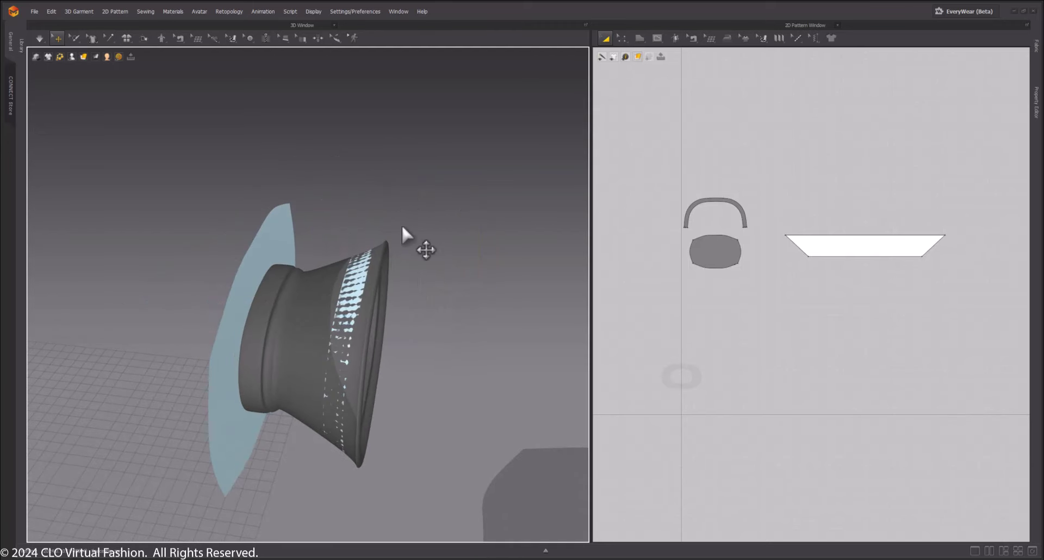
pyautogui.scroll(-3, 353, 224)
pyautogui.moveTo(335, 224); pyautogui.dragTo(341, 201, button='right')
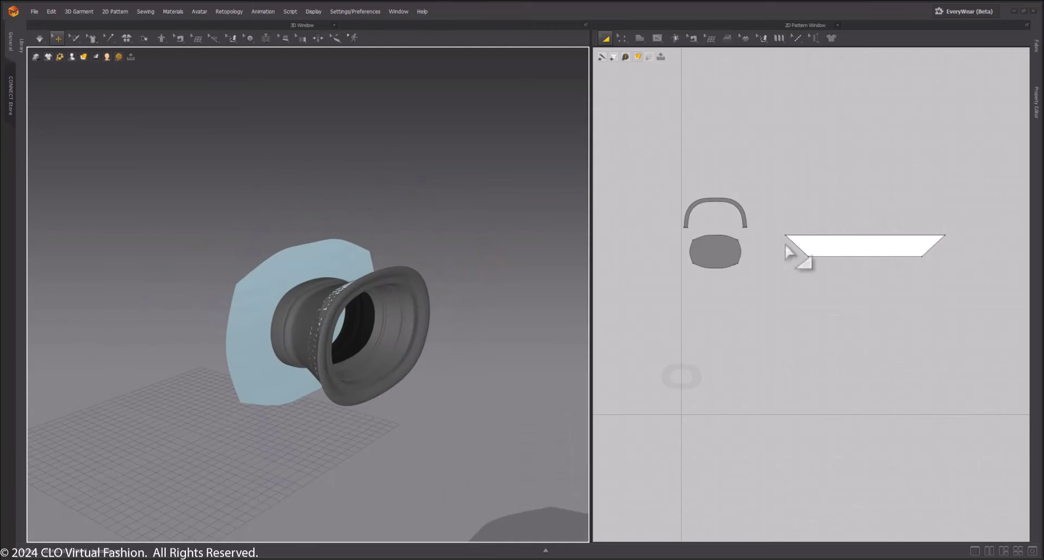
pyautogui.rightClick(874, 257)
pyautogui.click(837, 297)
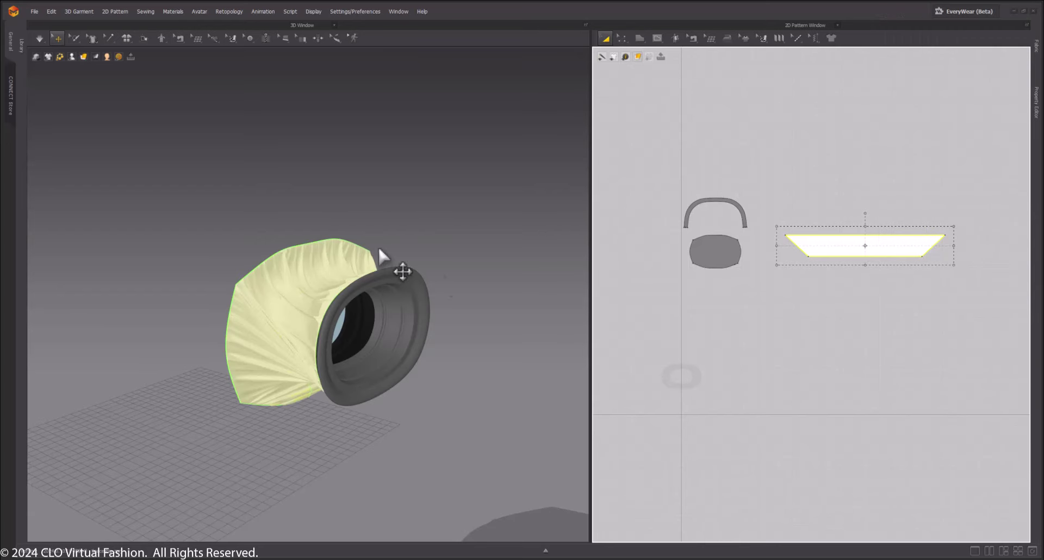
# Hide all avatars in the 3D view and inspect the opening of the draped fabric funnel
pyautogui.moveTo(350, 156); pyautogui.dragTo(223, 185, button='right')
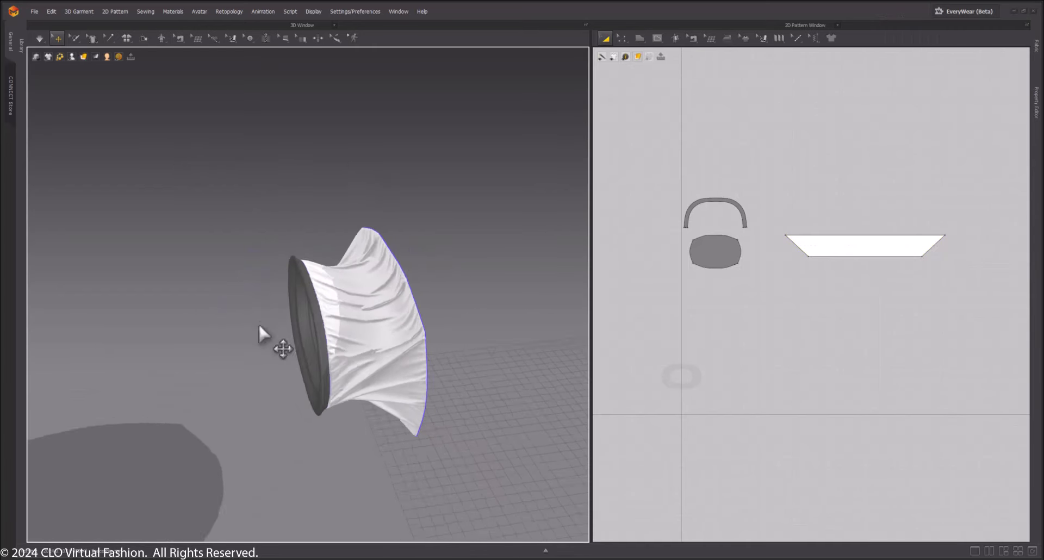
pyautogui.scroll(6, 293, 313)
pyautogui.moveTo(317, 300); pyautogui.dragTo(318, 272, button='right')
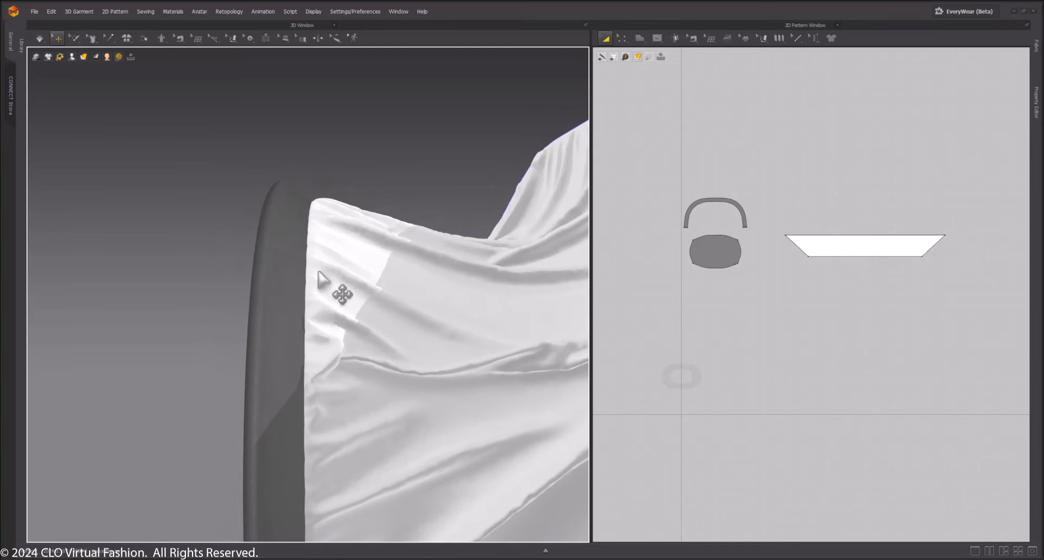
pyautogui.click(290, 208)
pyautogui.rightClick(289, 208)
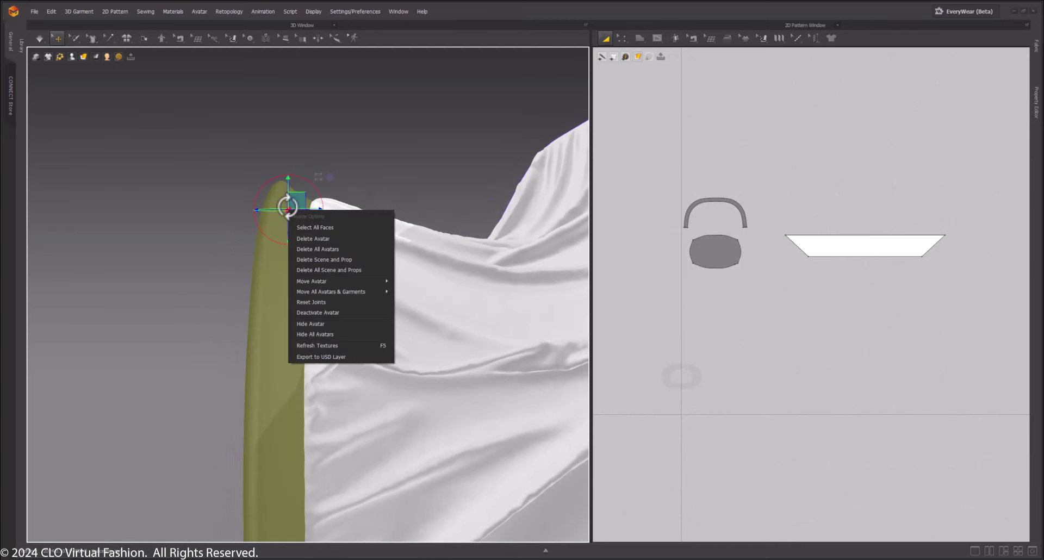
pyautogui.click(312, 334)
pyautogui.moveTo(314, 343); pyautogui.dragTo(443, 321, button='right')
pyautogui.scroll(-3, 454, 346)
pyautogui.moveTo(454, 346); pyautogui.dragTo(435, 305, button='middle')
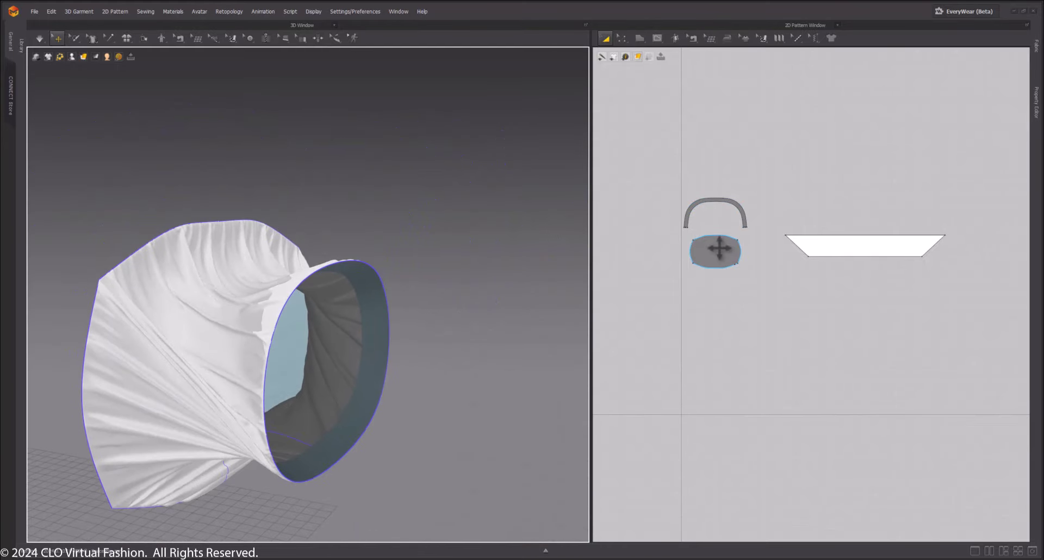
# Show all hidden pattern pieces and the funnel-shaped avatar again so the complete ship is displayed
pyautogui.rightClick(684, 410)
pyautogui.click(624, 333)
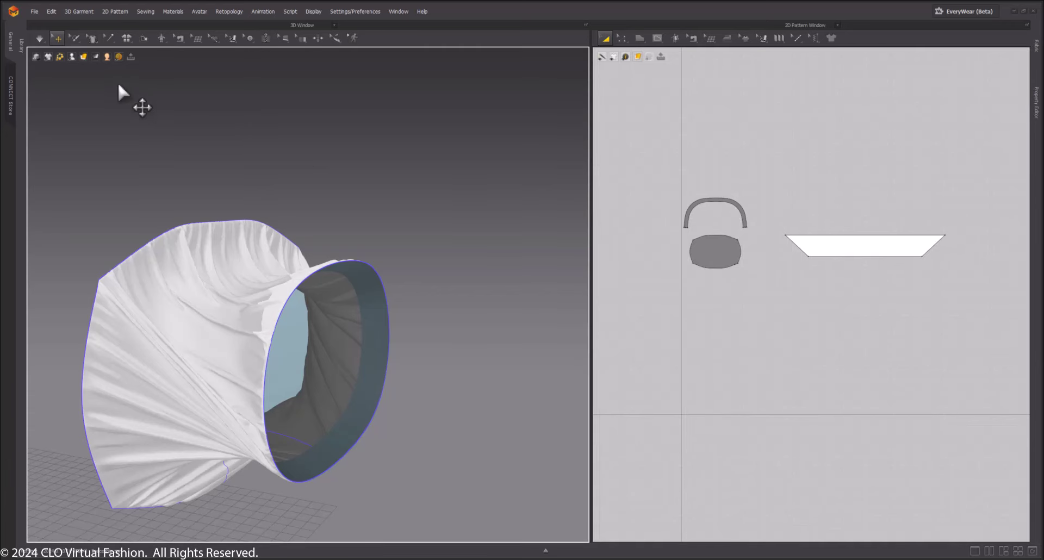
pyautogui.moveTo(72, 58)
pyautogui.moveTo(388, 138); pyautogui.dragTo(333, 145, button='right')
pyautogui.scroll(3, 333, 145)
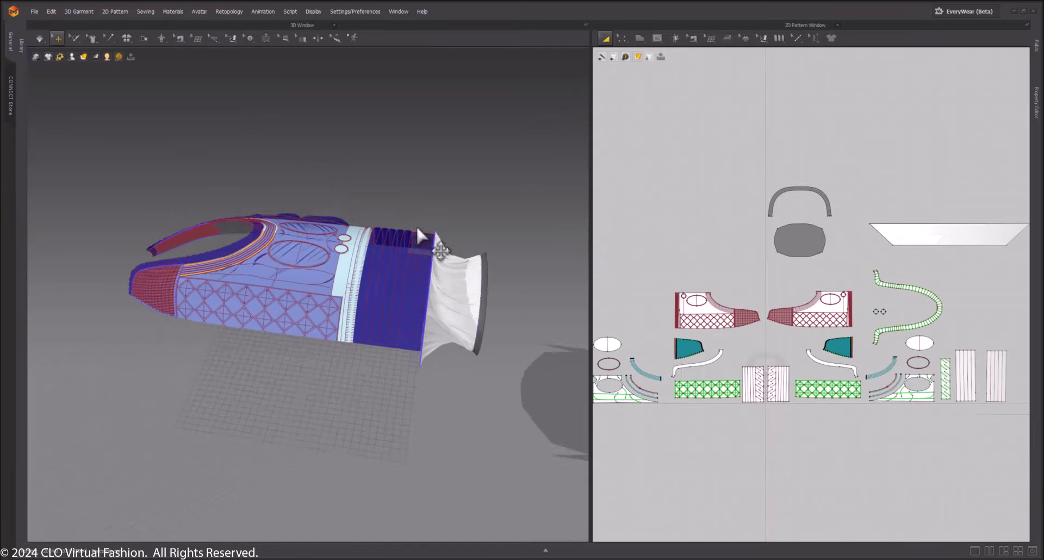
# Examine the assembled ship from the side, front and above, selecting the lined rear panel and an oval panel on the hull
pyautogui.moveTo(415, 224)
pyautogui.mouseDown(button='right')
pyautogui.moveTo(408, 233)
pyautogui.moveTo(411, 211)
pyautogui.mouseUp(button='right')
pyautogui.moveTo(411, 211); pyautogui.dragTo(303, 280, button='middle')
pyautogui.scroll(3, 302, 280)
pyautogui.moveTo(415, 366); pyautogui.dragTo(424, 304, button='right')
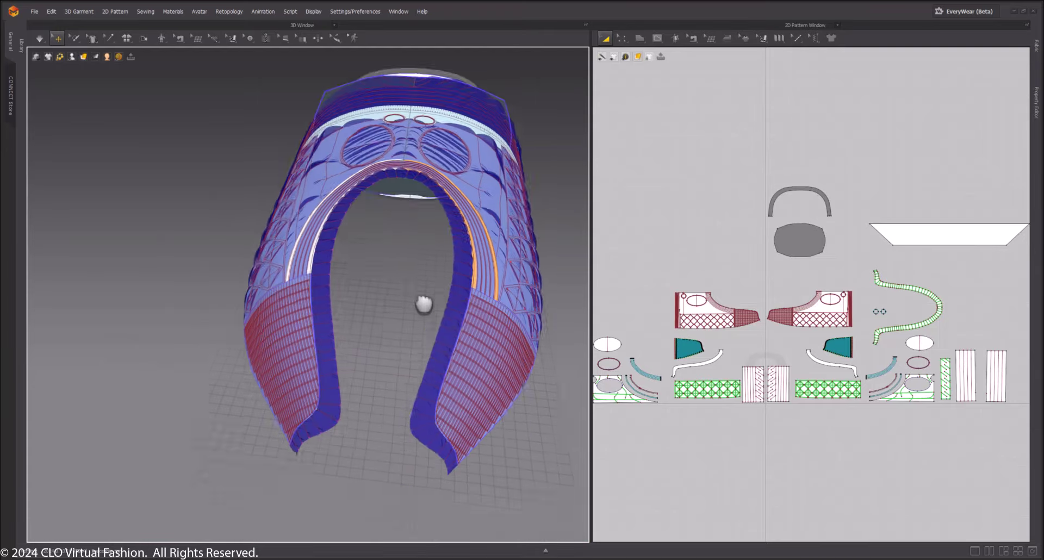
pyautogui.moveTo(424, 303); pyautogui.dragTo(441, 292, button='middle')
pyautogui.moveTo(419, 269); pyautogui.dragTo(336, 183, button='right')
pyautogui.click(330, 182)
pyautogui.keyDown('shift'); pyautogui.click(313, 274); pyautogui.keyUp('shift')
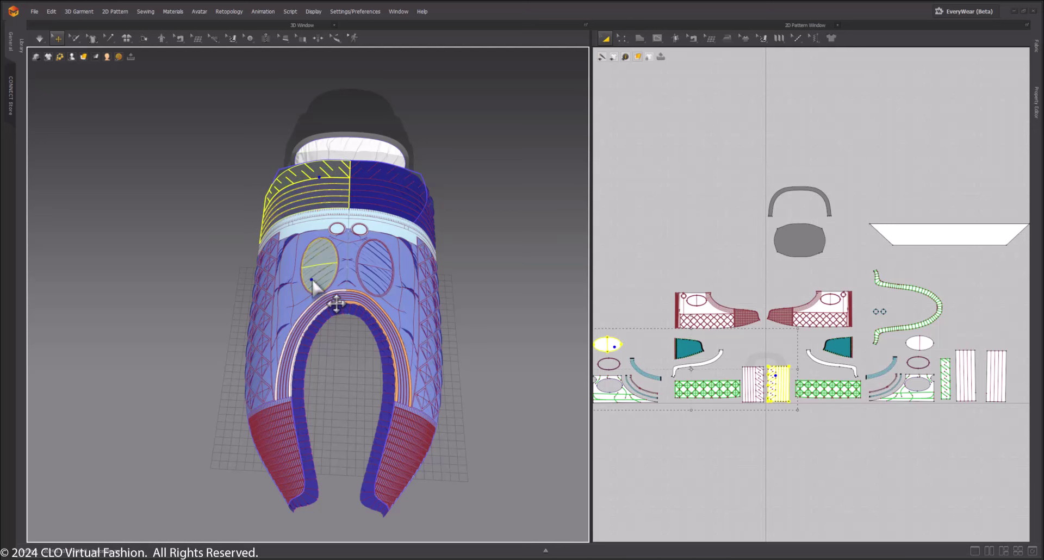
pyautogui.click(481, 207)
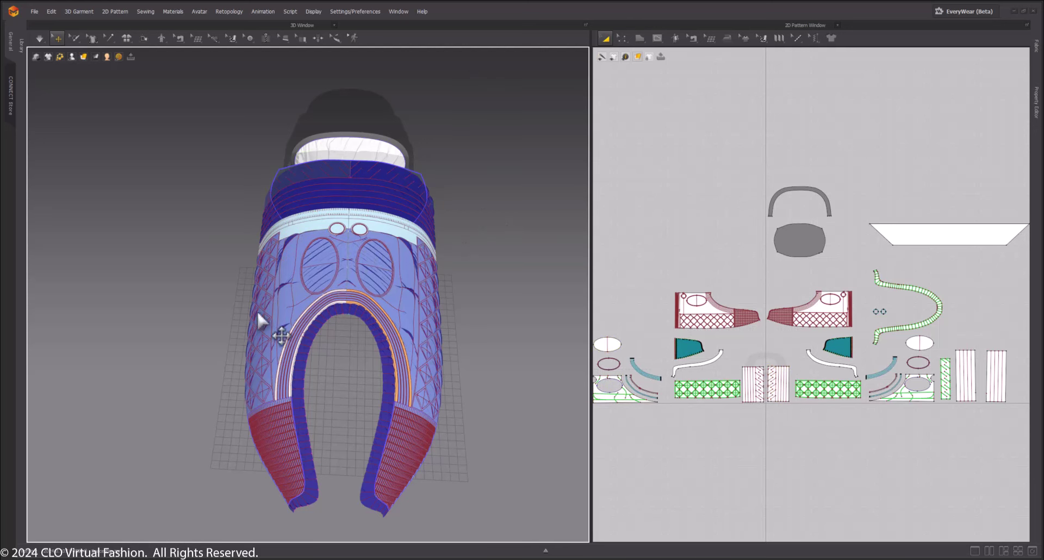
# Open the list of export formats for the assembled ship
pyautogui.moveTo(471, 373); pyautogui.dragTo(399, 318, button='right')
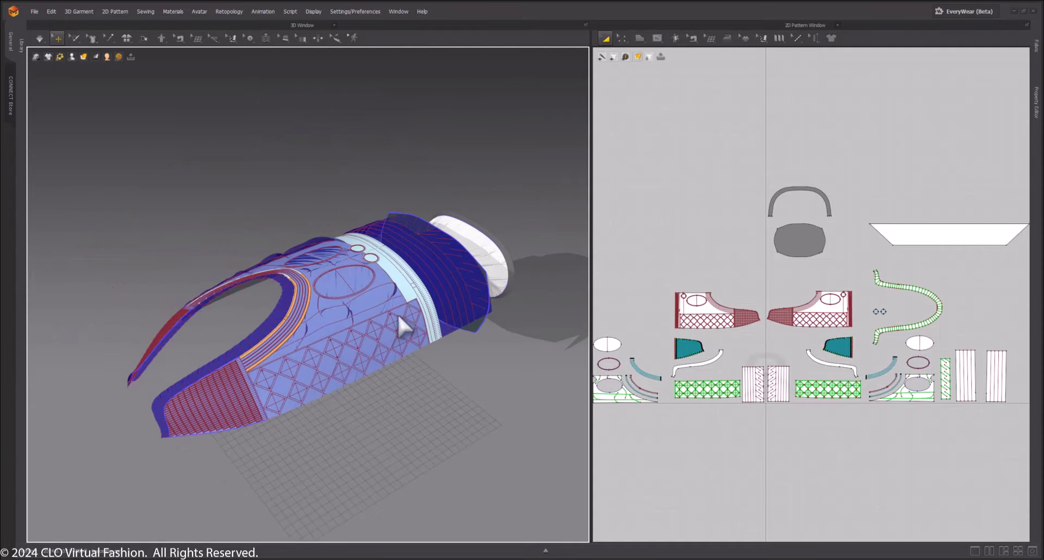
pyautogui.click(34, 11)
pyautogui.moveTo(44, 121)
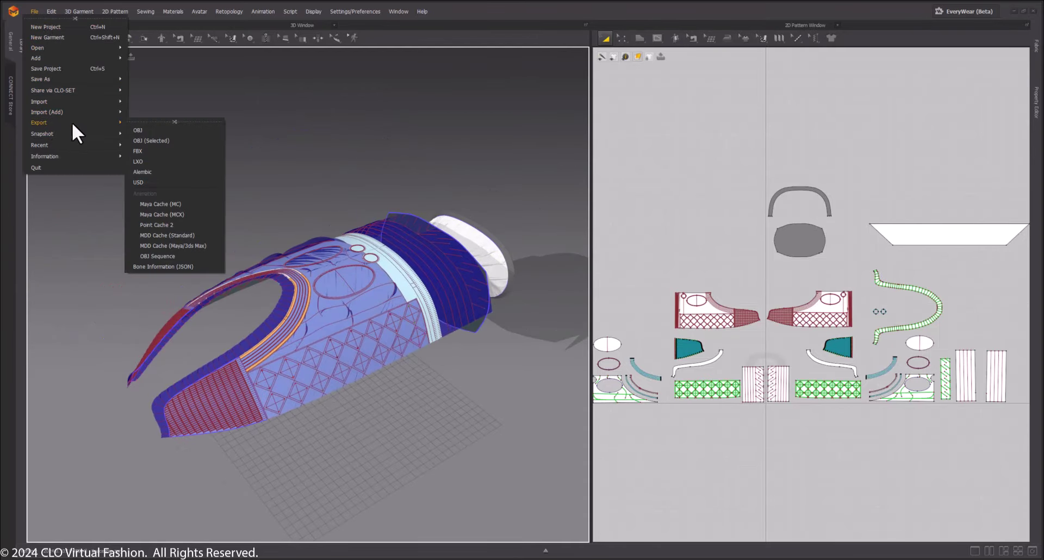